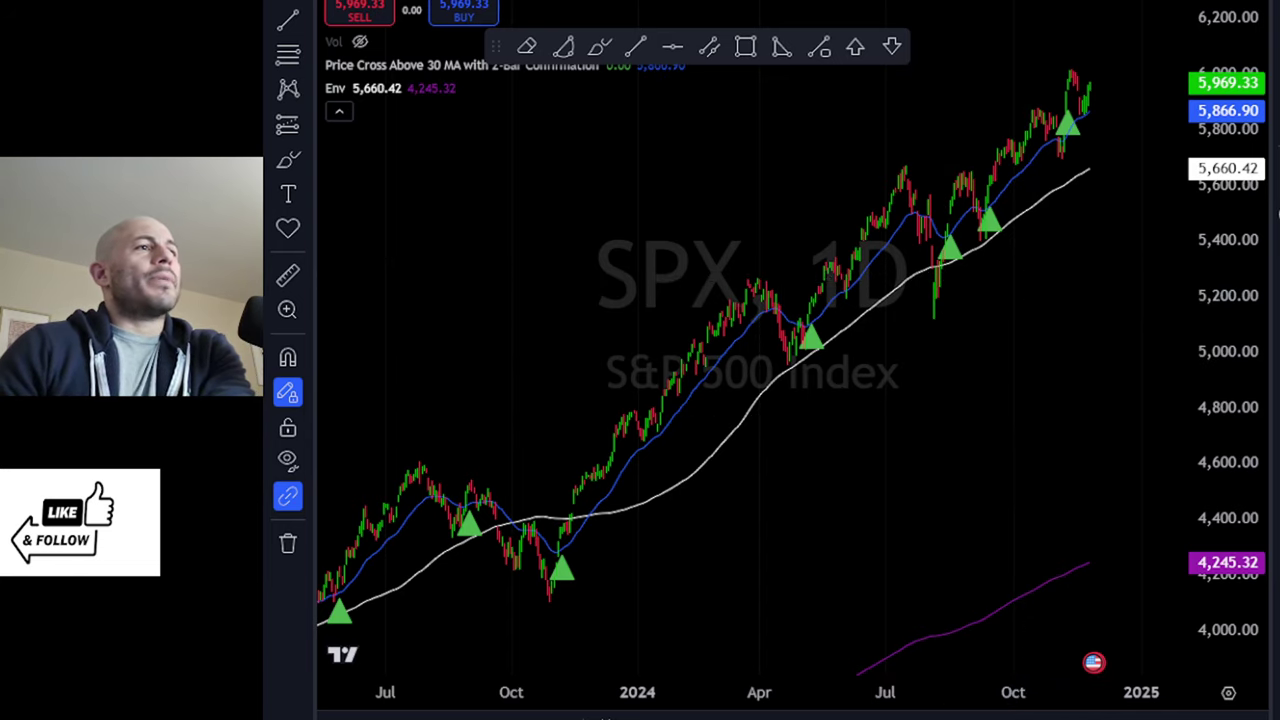
# Switch to Perplexity and read the answer comparing fundamental and technical analysis, from the question through the Technical Analysis section.
pyautogui.scroll(2, 990, 520)
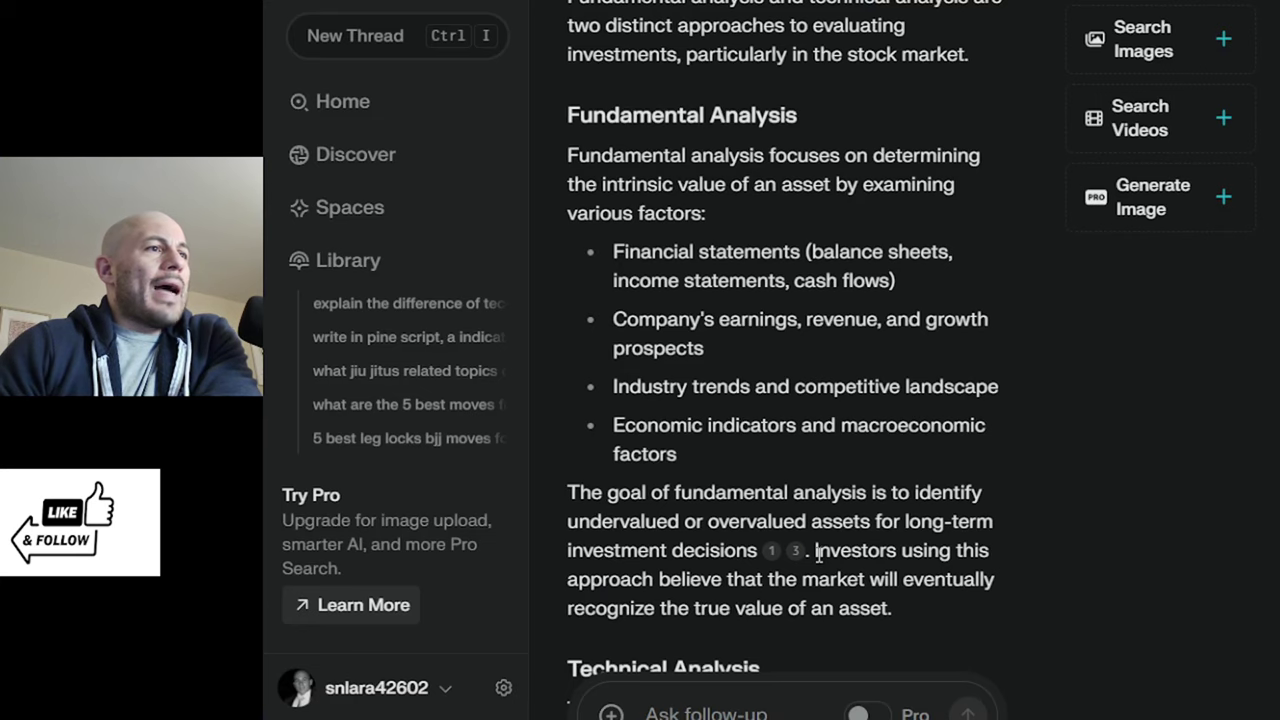
pyautogui.scroll(5, 818, 555)
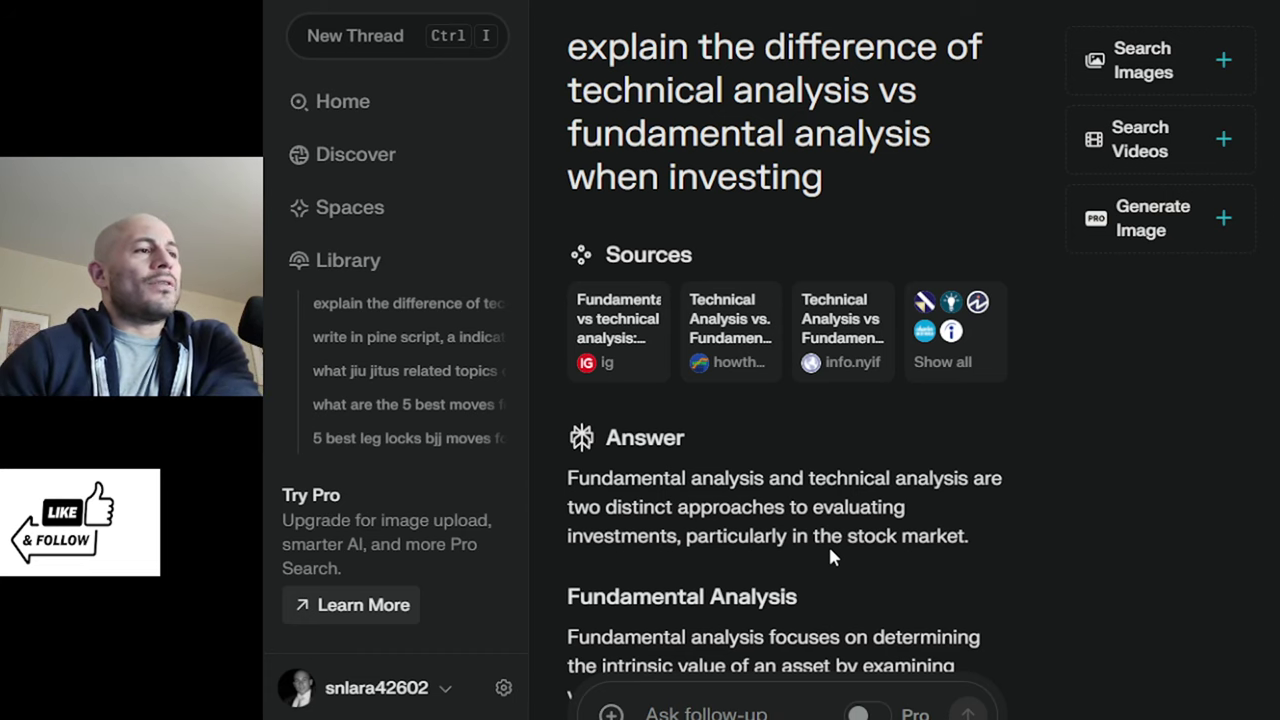
pyautogui.scroll(-6, 1028, 537)
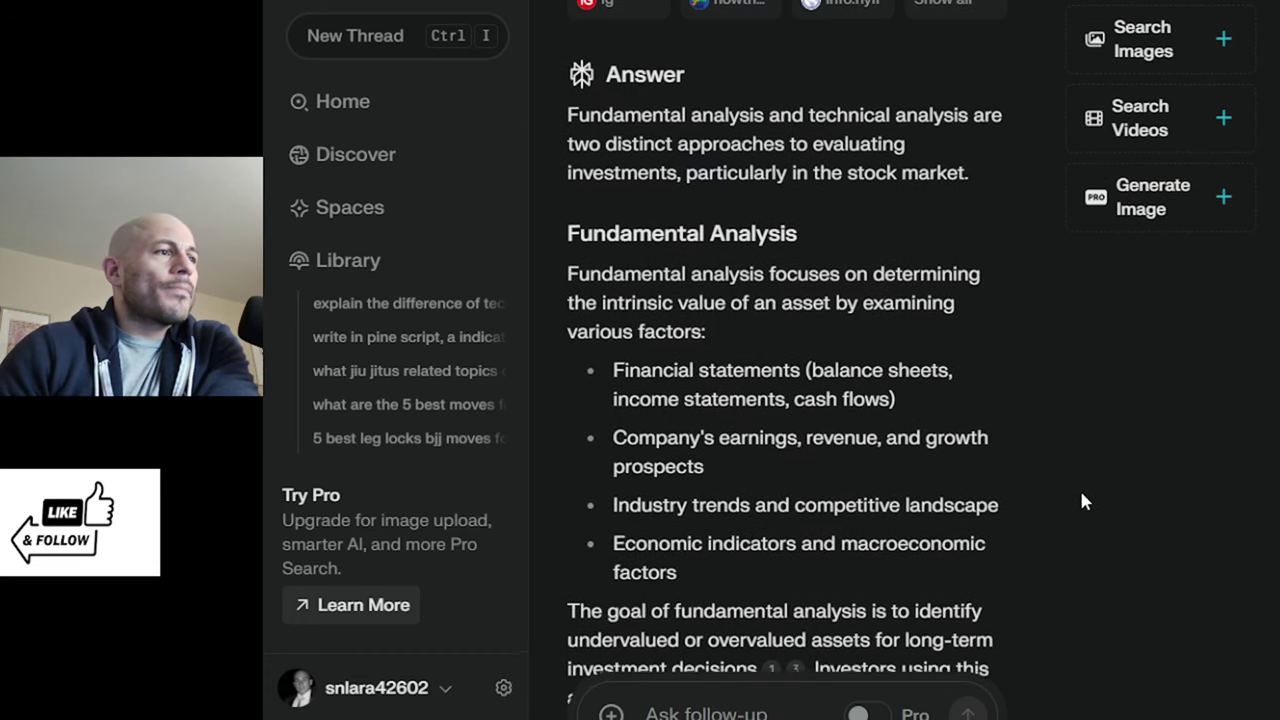
pyautogui.scroll(-4, 1068, 497)
pyautogui.scroll(-1, 1086, 487)
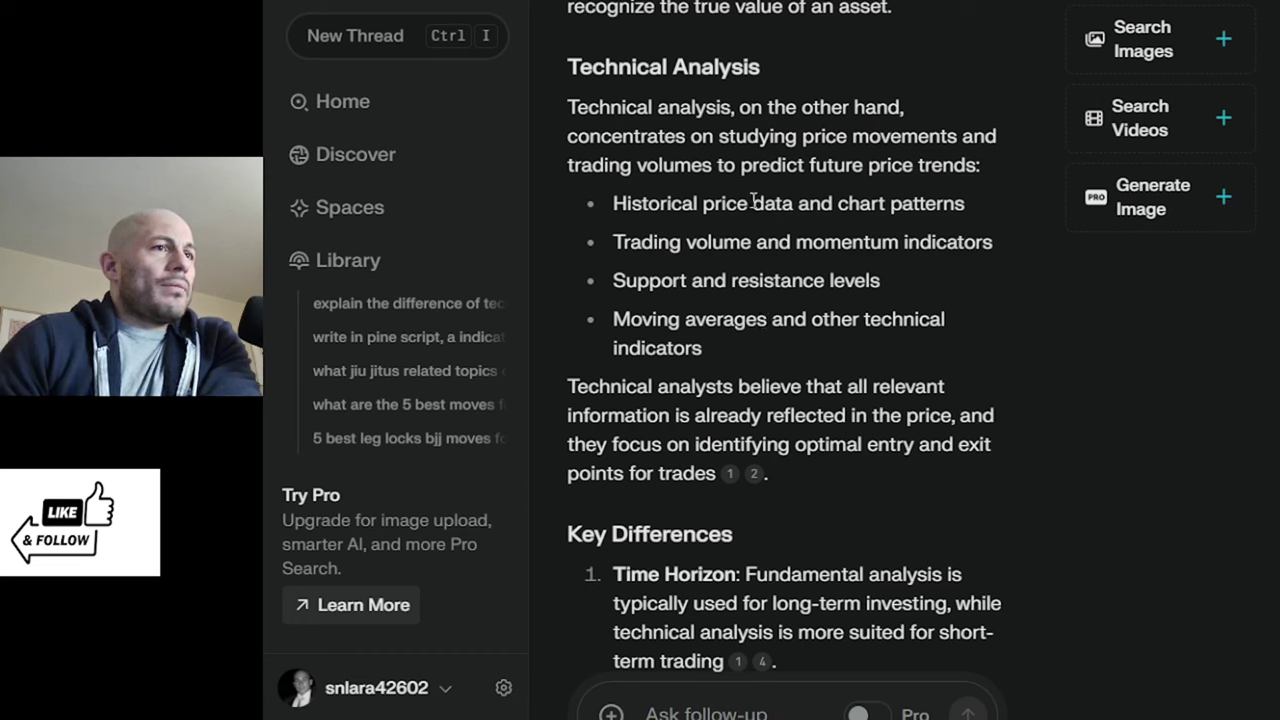
pyautogui.moveTo(593, 67); pyautogui.dragTo(918, 355)
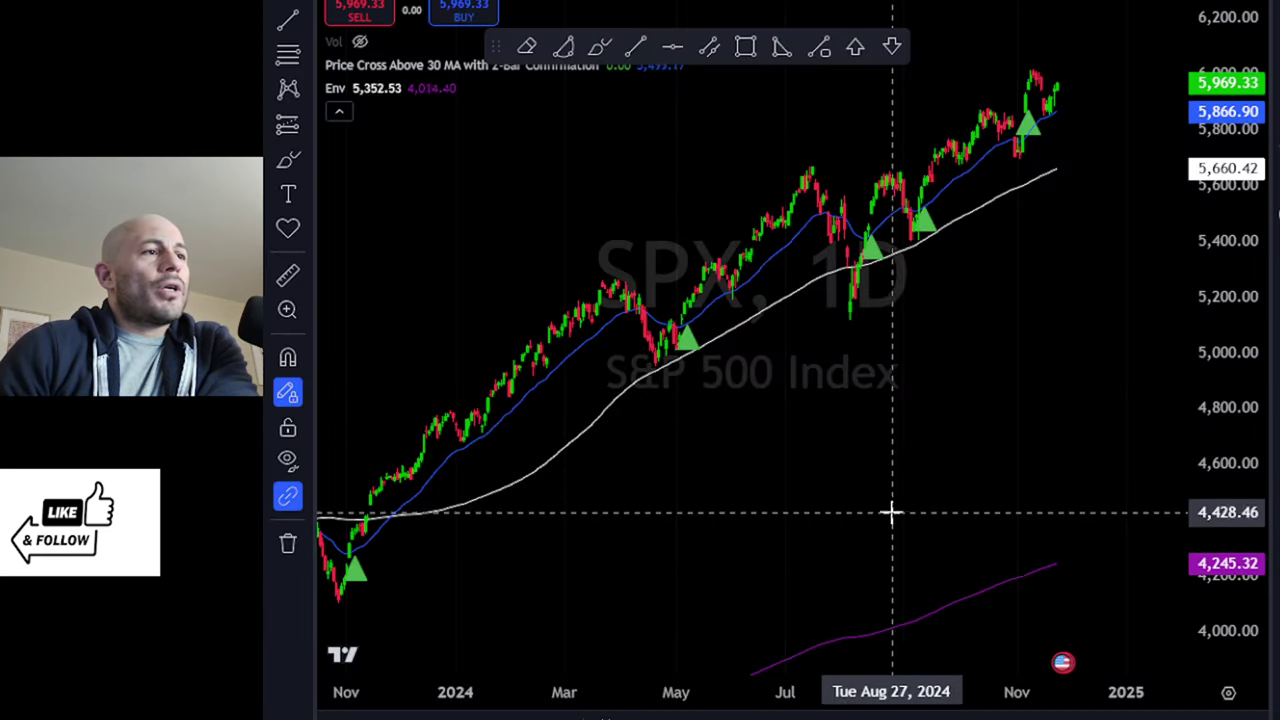
# Back on the SPX daily chart in TradingView, collapse the Pine Editor and move the floating drawing toolbar clear of the indicator legend.
pyautogui.scroll(3, 894, 514)
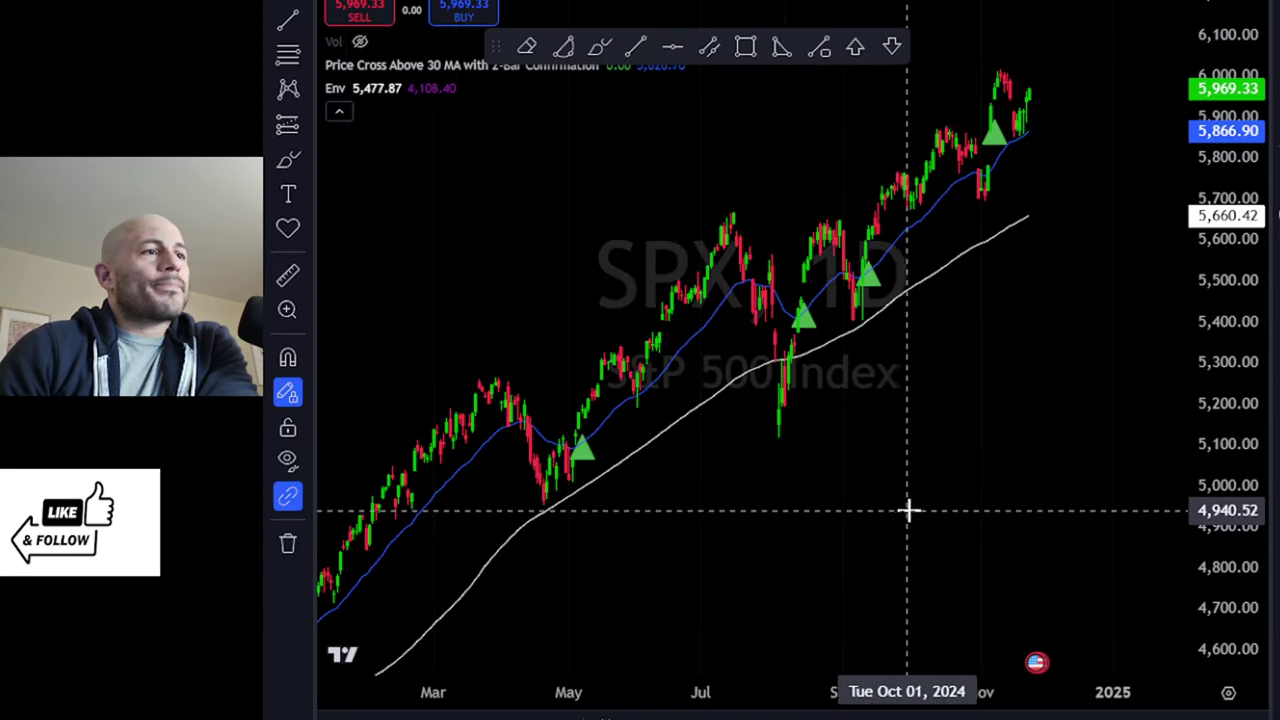
pyautogui.scroll(2, 907, 510)
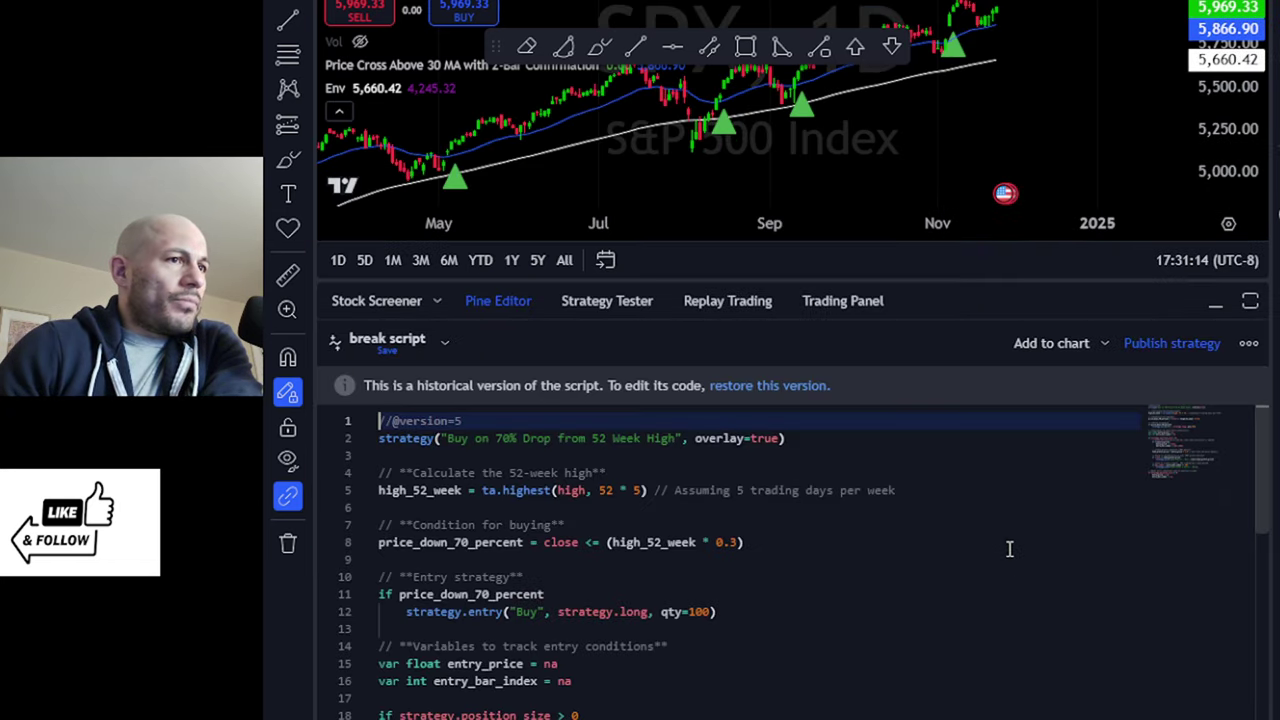
pyautogui.click(1215, 302)
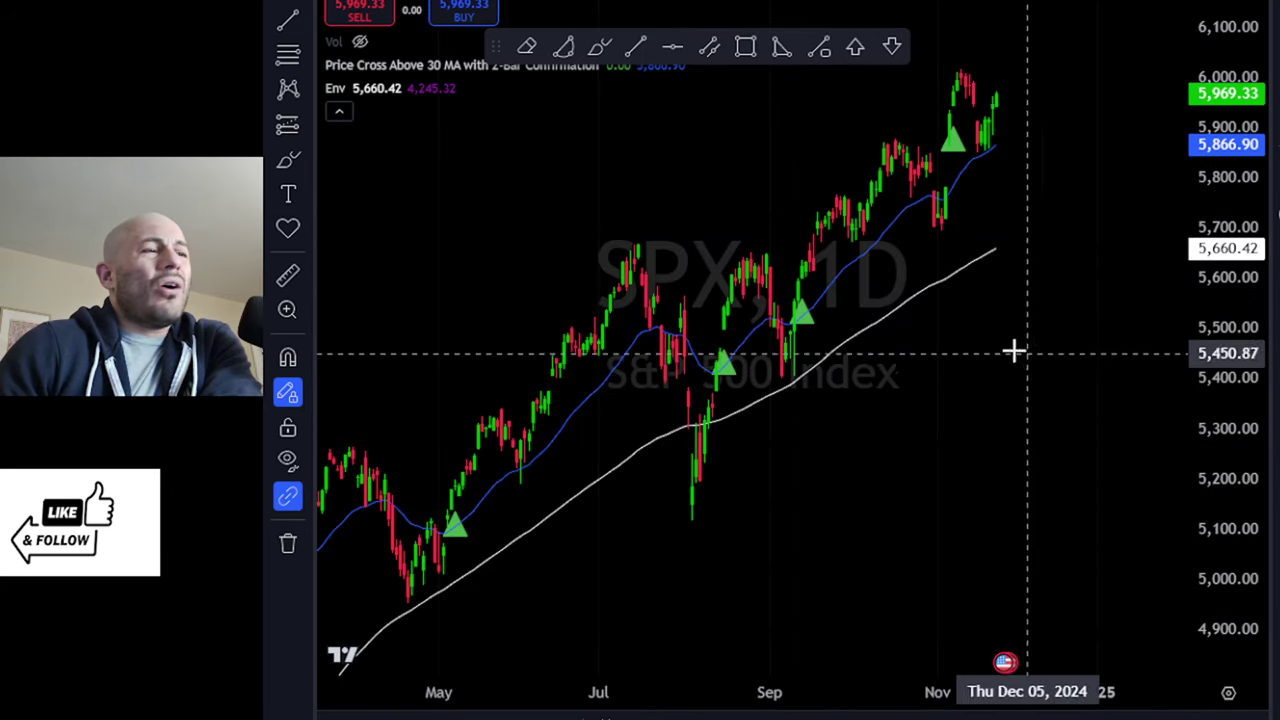
pyautogui.moveTo(494, 46); pyautogui.dragTo(522, 14)
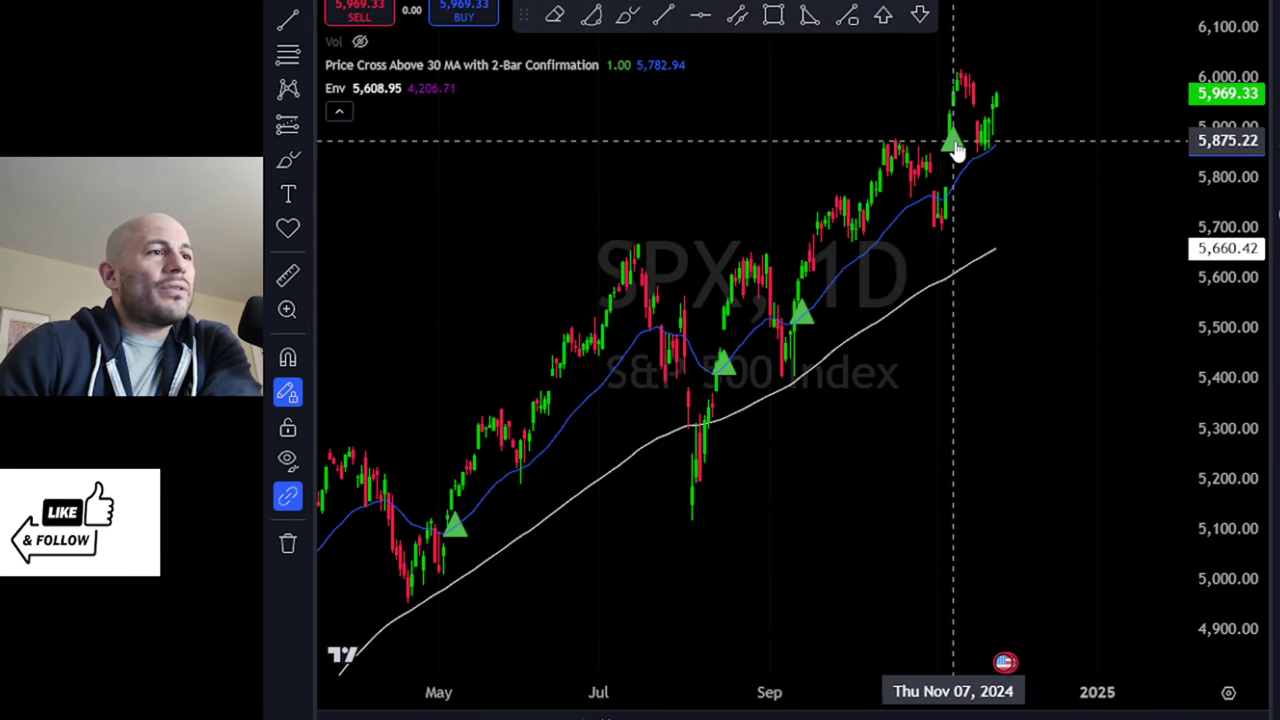
pyautogui.scroll(4, 1000, 443)
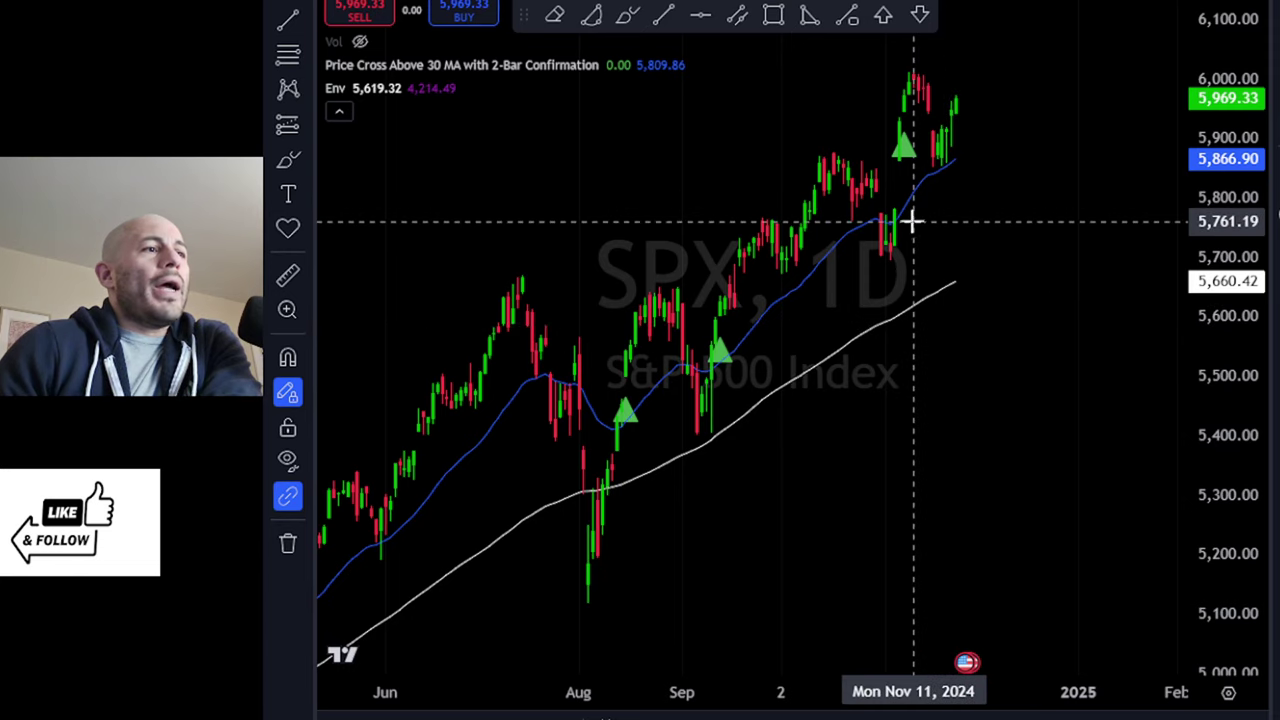
pyautogui.scroll(-1, 923, 408)
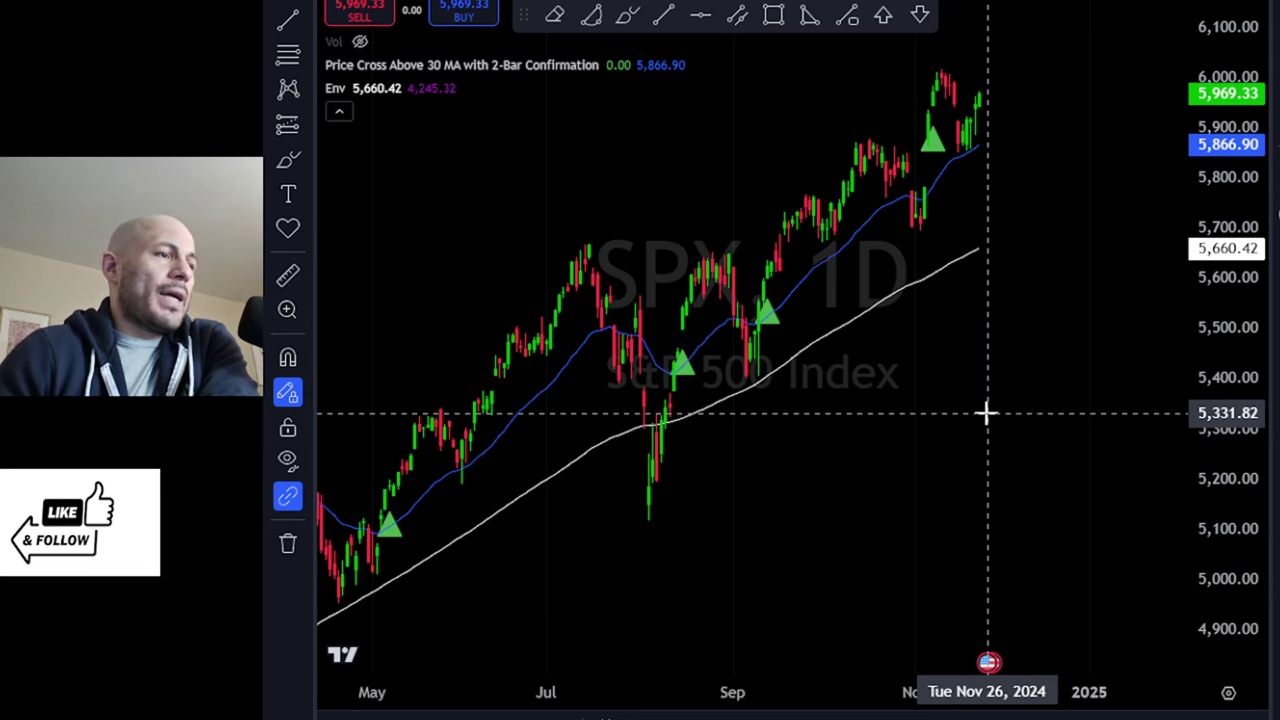
pyautogui.scroll(-2, 986, 412)
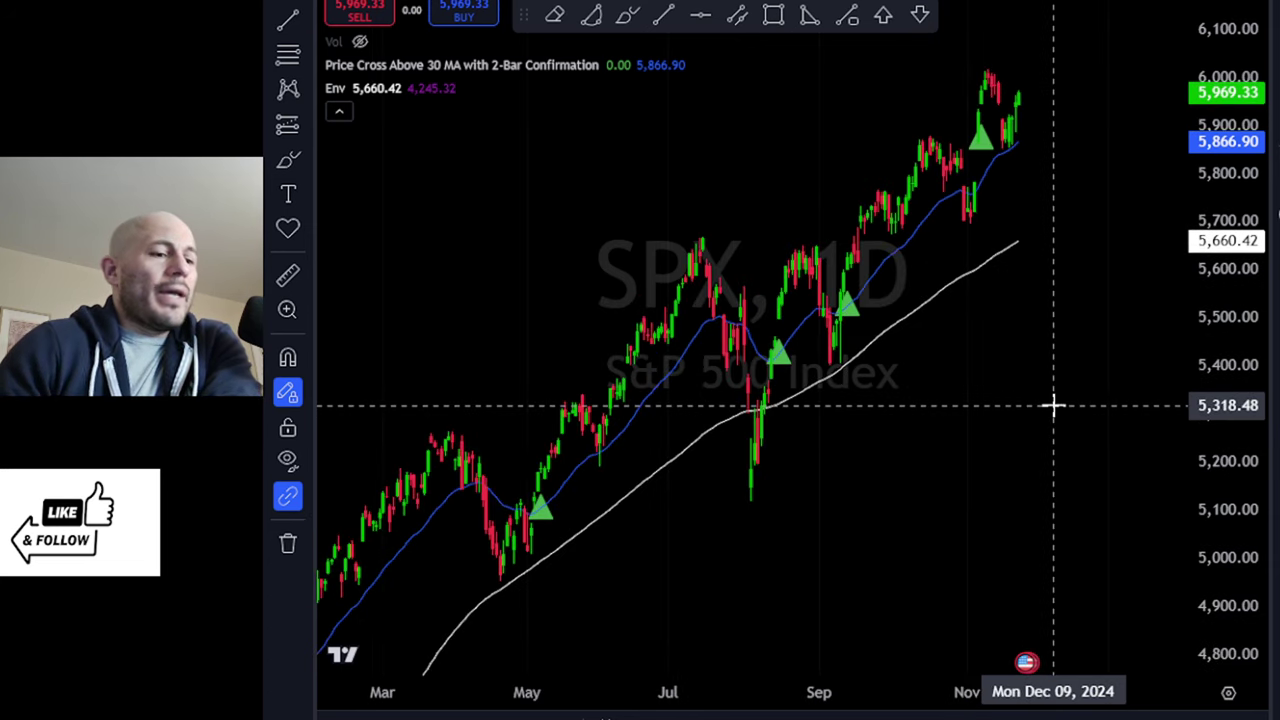
# Load the NASDAQ-listed NVDA stock on the chart and hide all of its drawings.
pyautogui.write('NVDA')
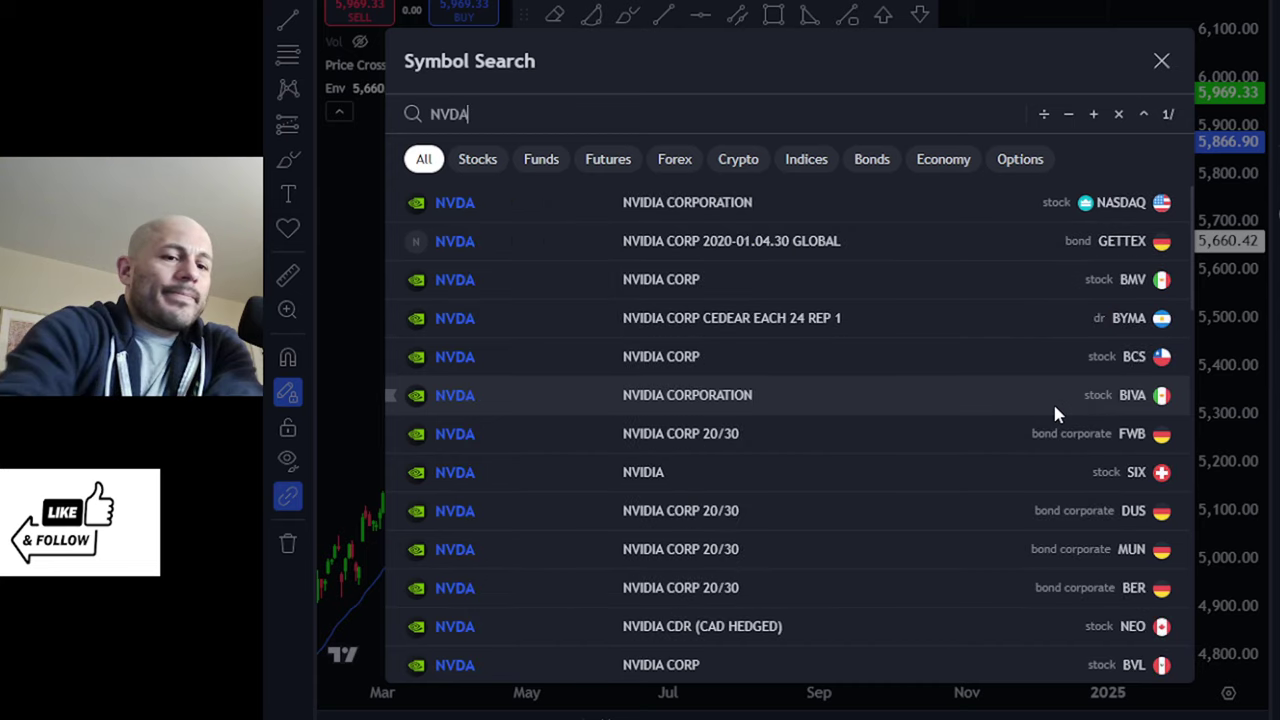
pyautogui.press('Return')
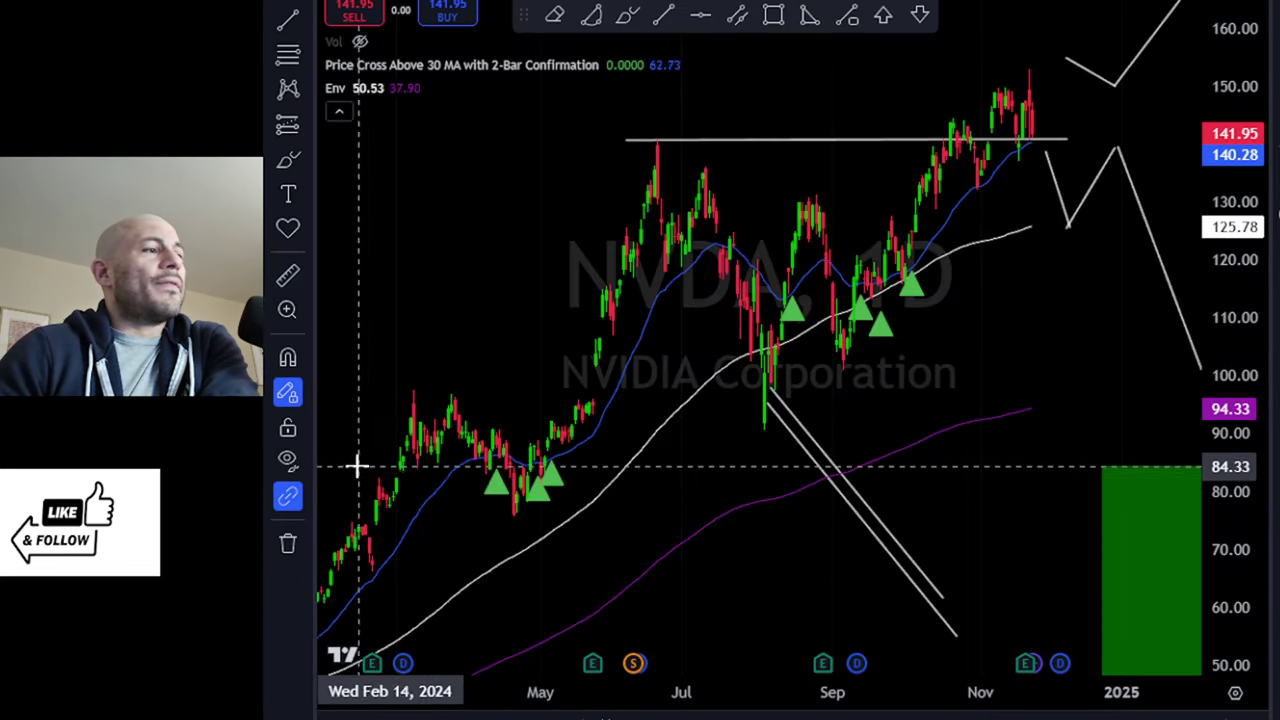
pyautogui.click(288, 462)
# Examine the green buy-signal triangles against the moving averages on the NVDA daily chart, from 2021 through late 2024.
pyautogui.scroll(-4, 1020, 549)
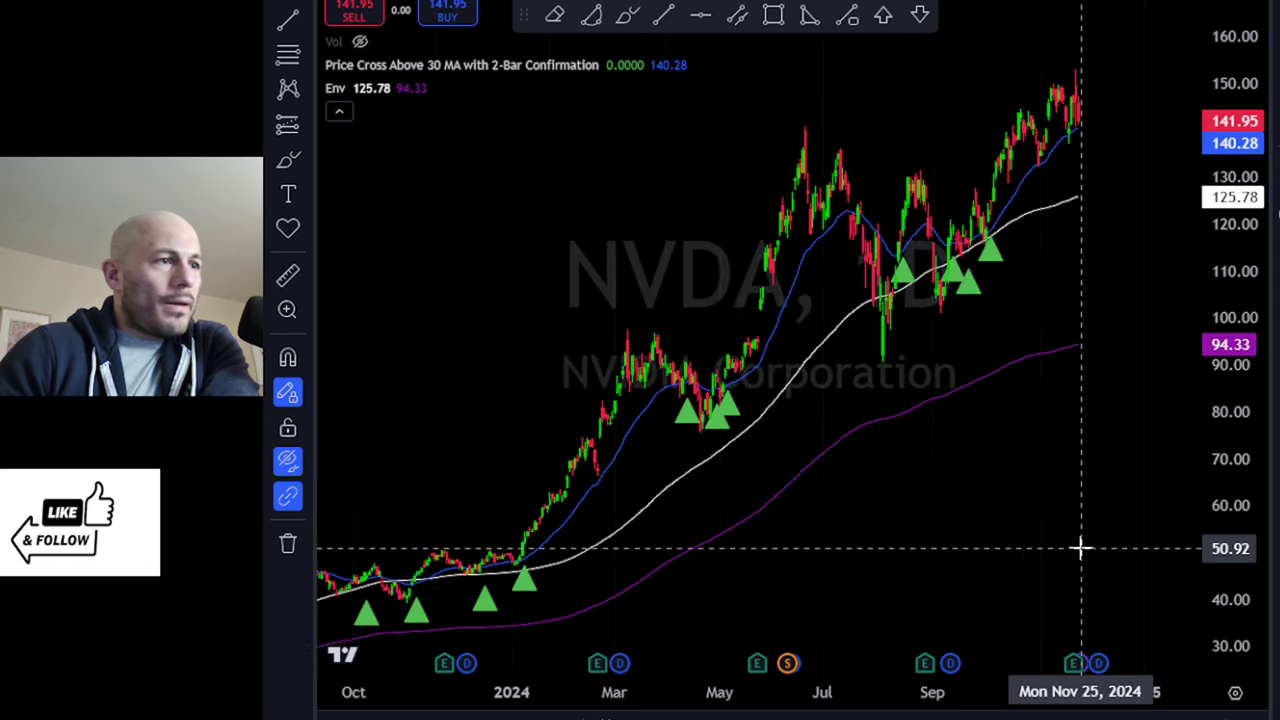
pyautogui.scroll(1, 1100, 543)
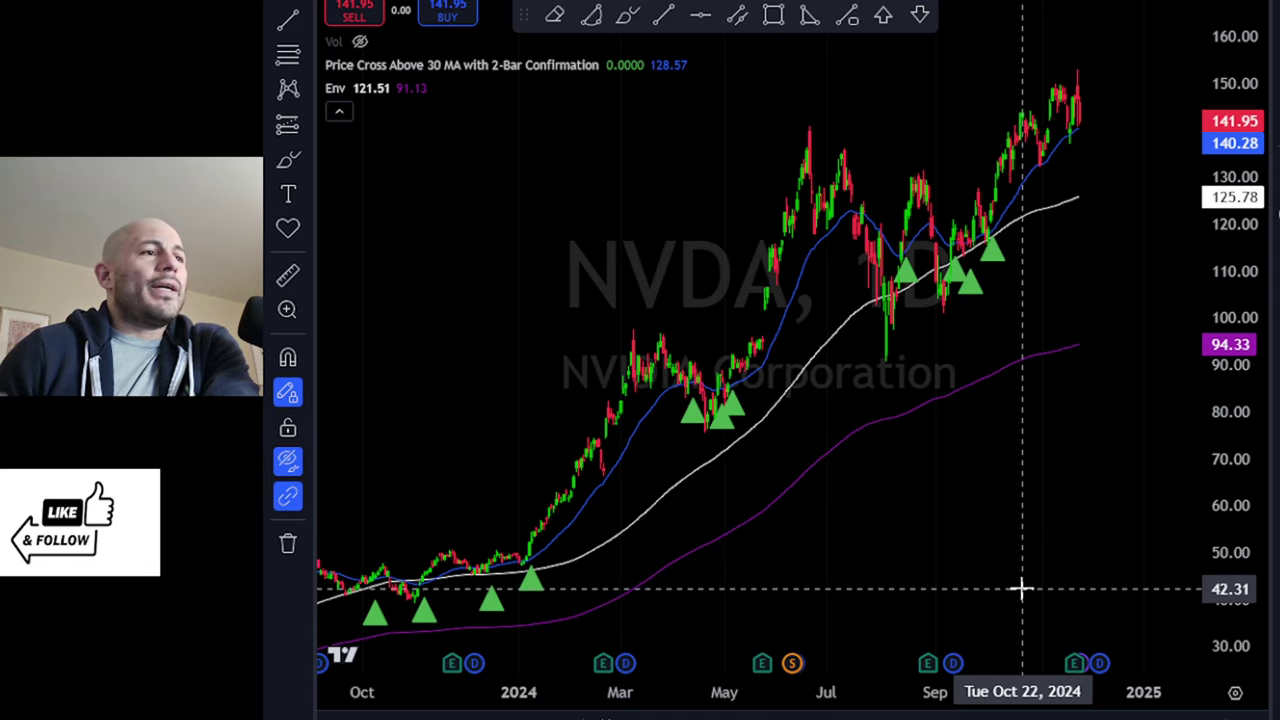
pyautogui.scroll(1, 1021, 580)
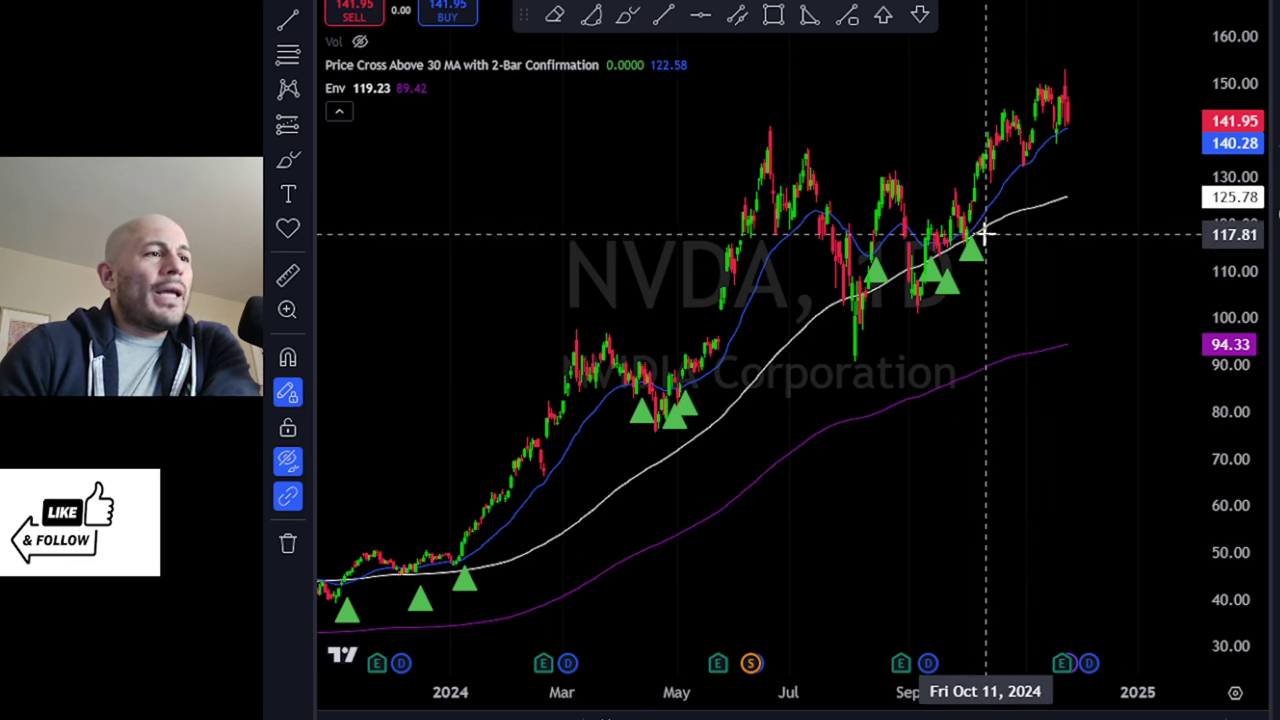
pyautogui.scroll(-3, 1046, 408)
pyautogui.scroll(-2, 1057, 413)
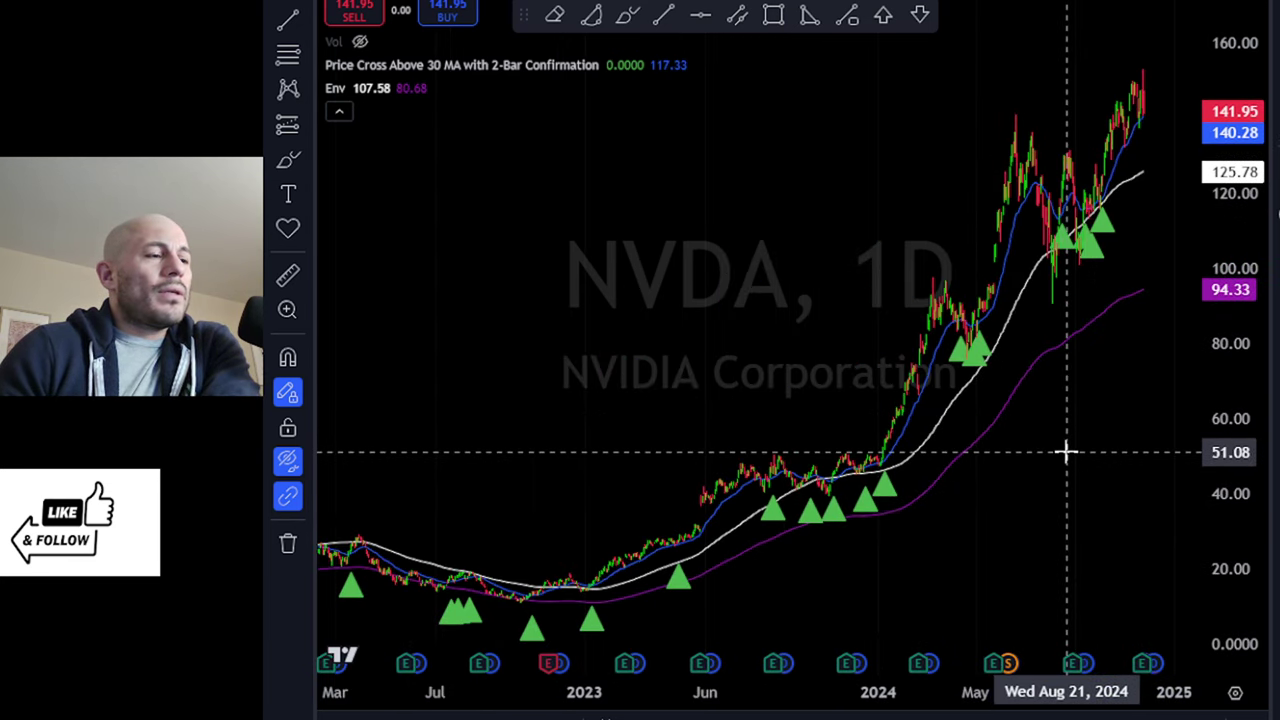
pyautogui.scroll(-2, 1063, 449)
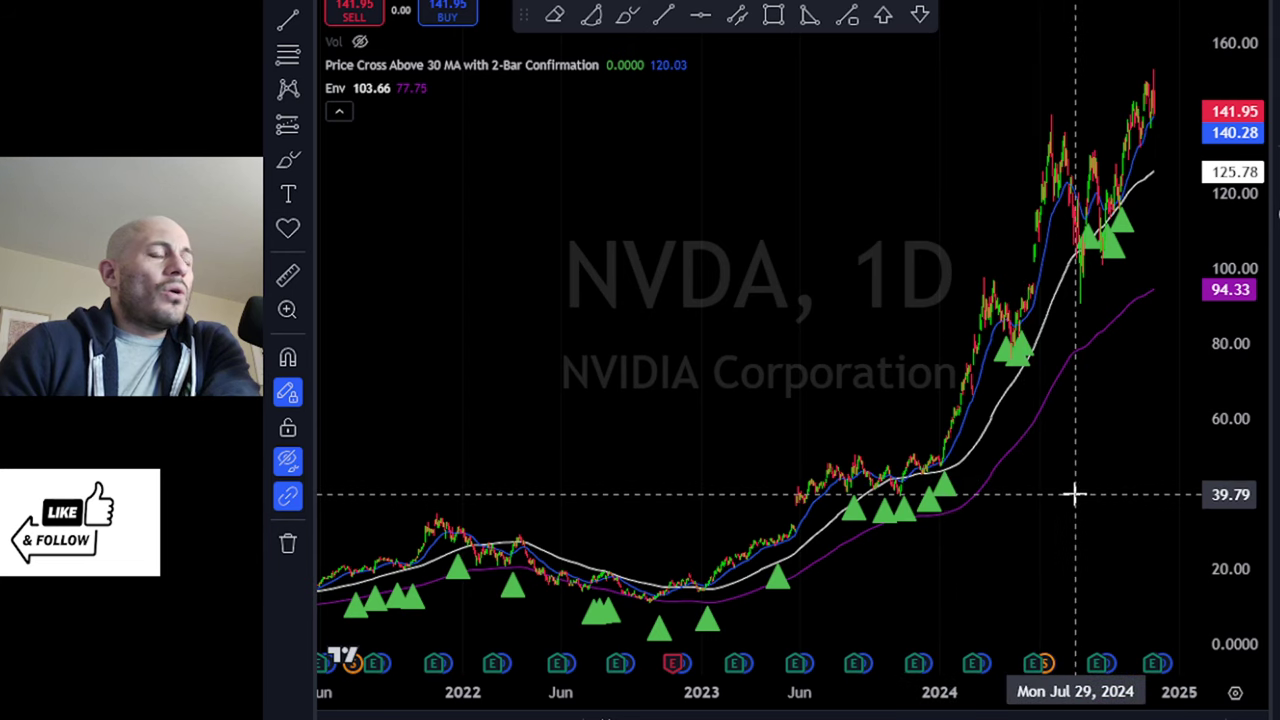
pyautogui.scroll(1, 1112, 494)
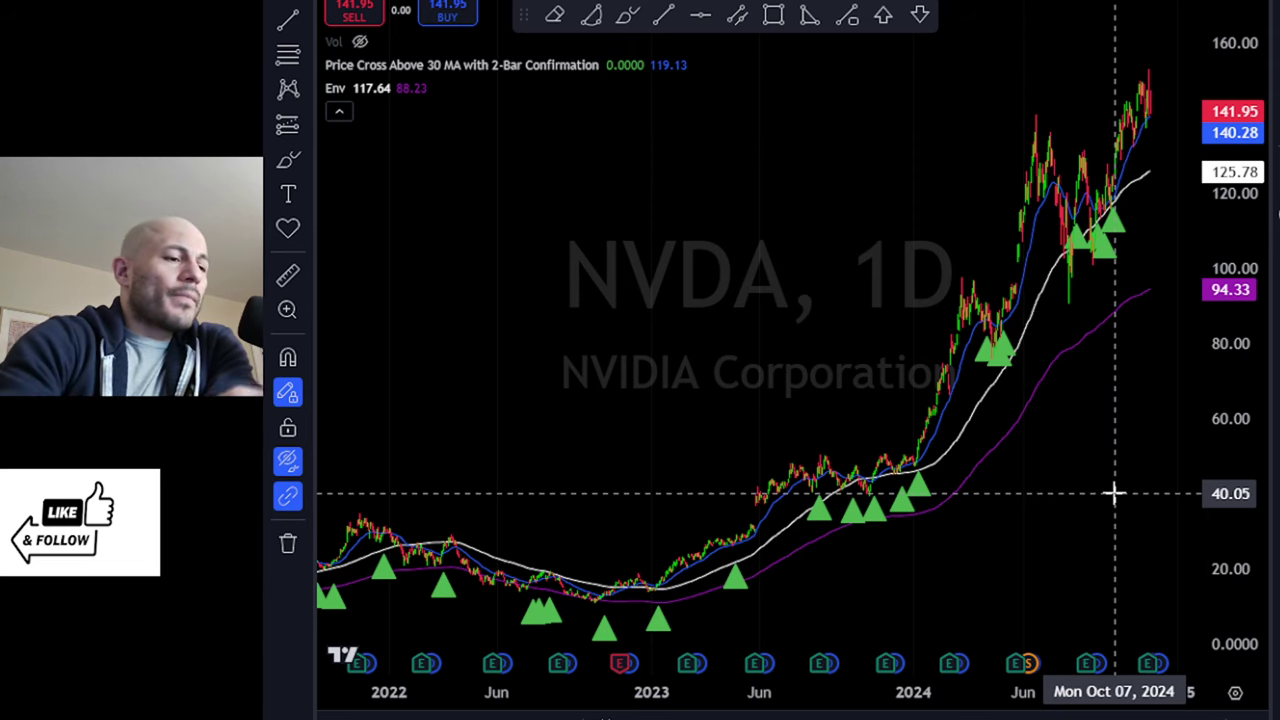
pyautogui.scroll(4, 1113, 493)
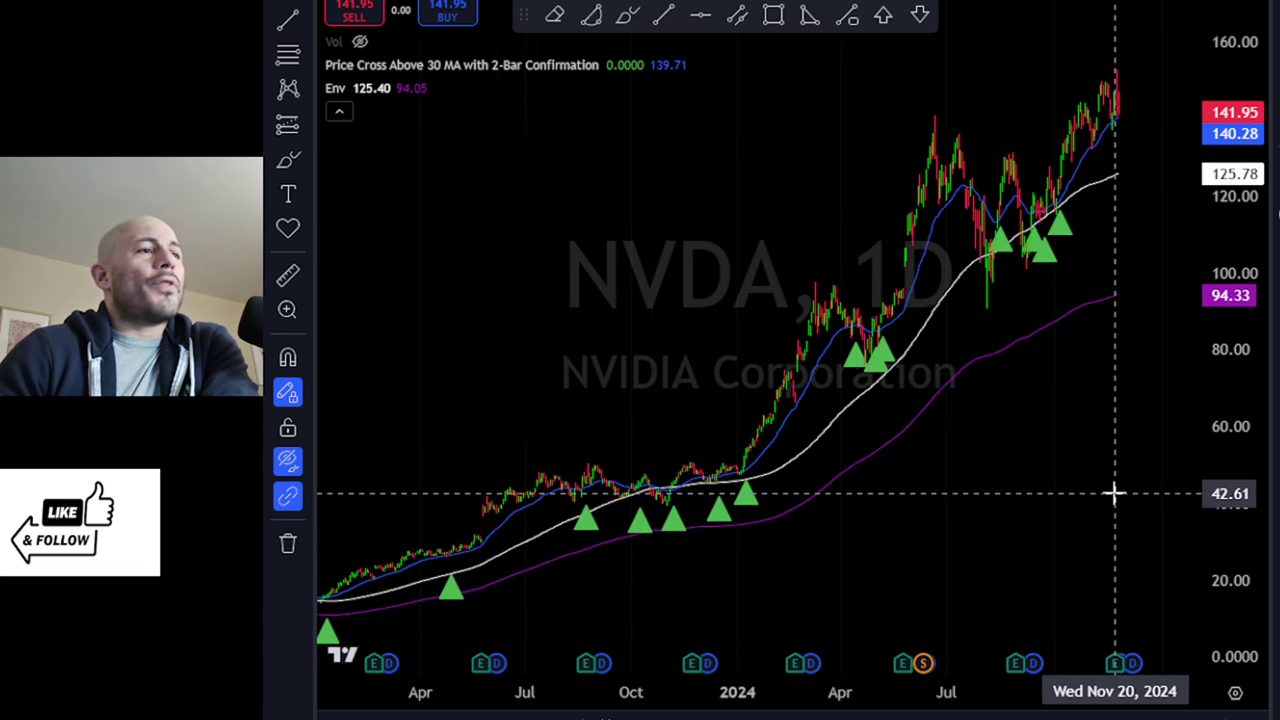
pyautogui.scroll(1, 1114, 493)
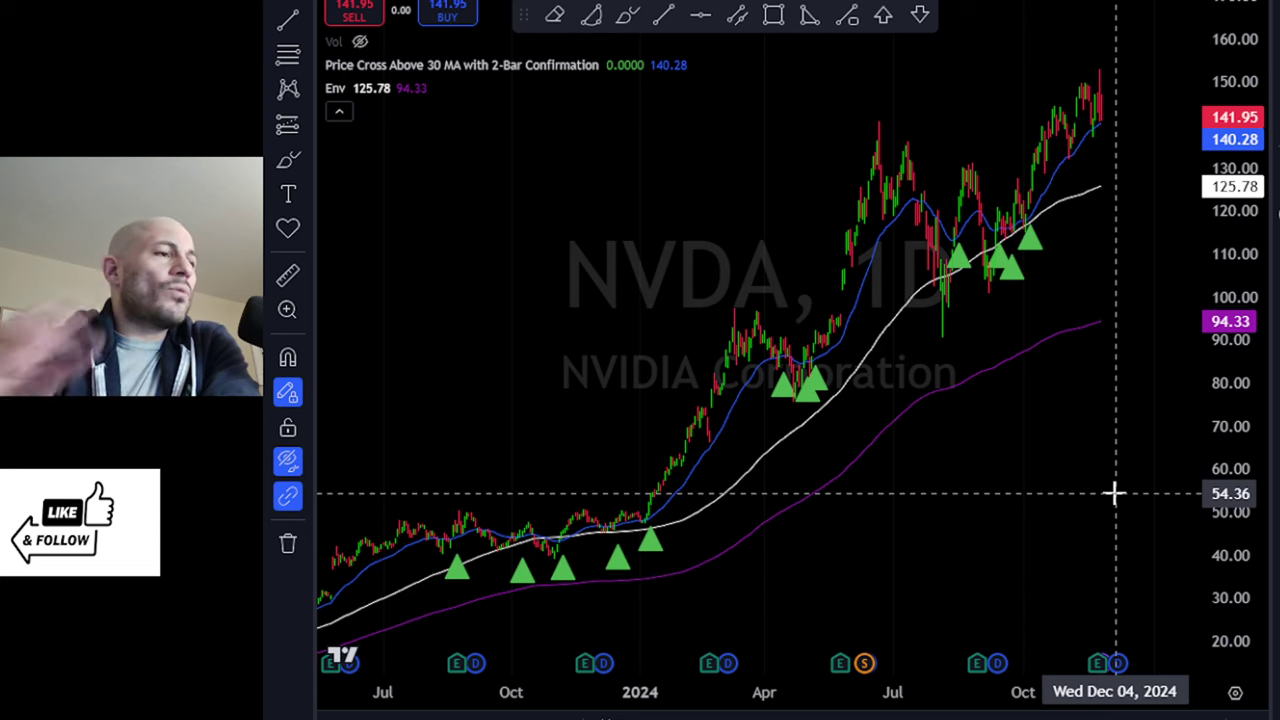
pyautogui.scroll(3, 1114, 493)
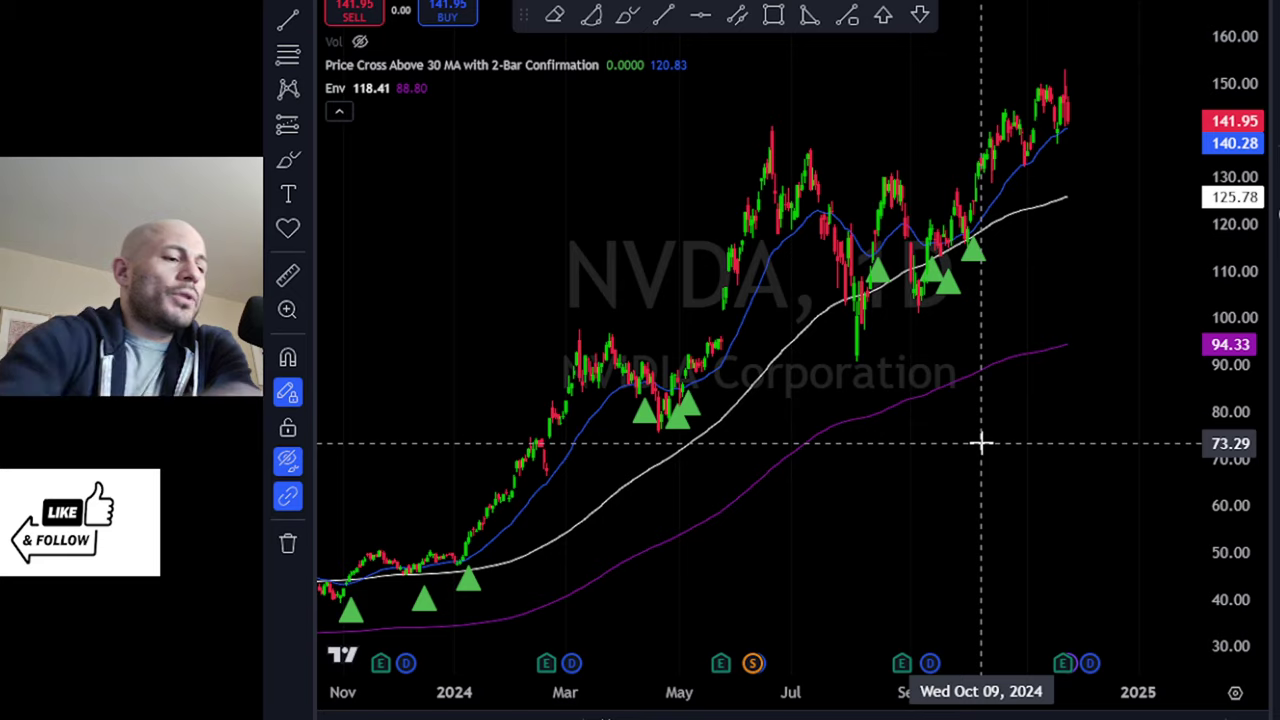
# Load the NASDAQ-listed TSLA stock on the chart, showing price history back to early 2023.
pyautogui.write('TSLA')
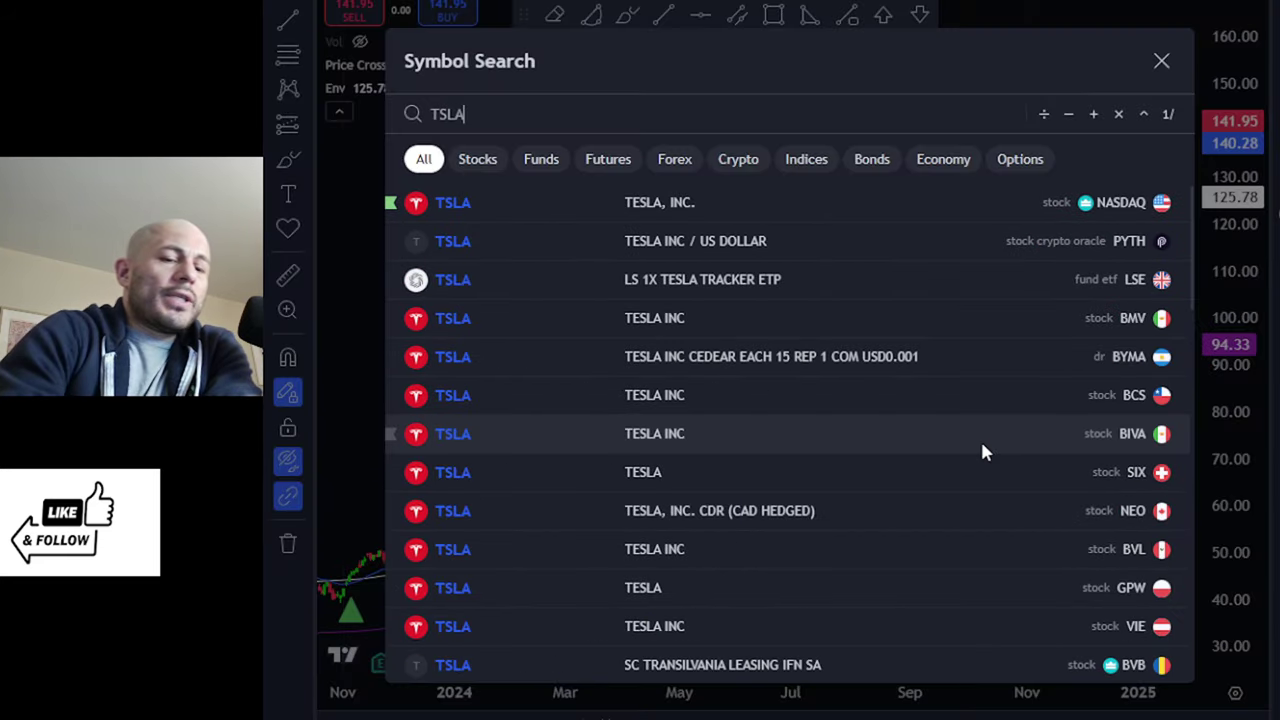
pyautogui.press('Return')
pyautogui.scroll(-4, 980, 443)
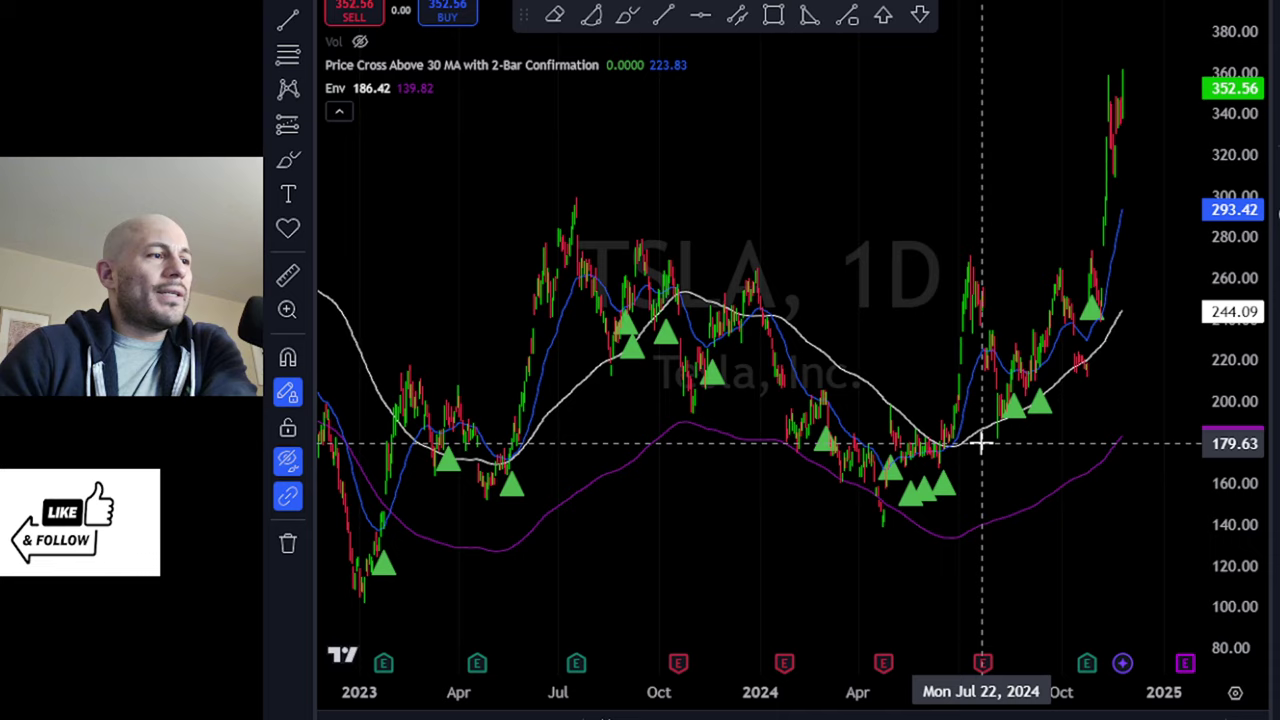
# Examine the buy-signal triangles on the TSLA daily chart around mid-2024 and over the wider history since 2021.
pyautogui.scroll(2, 975, 460)
pyautogui.scroll(1, 1089, 486)
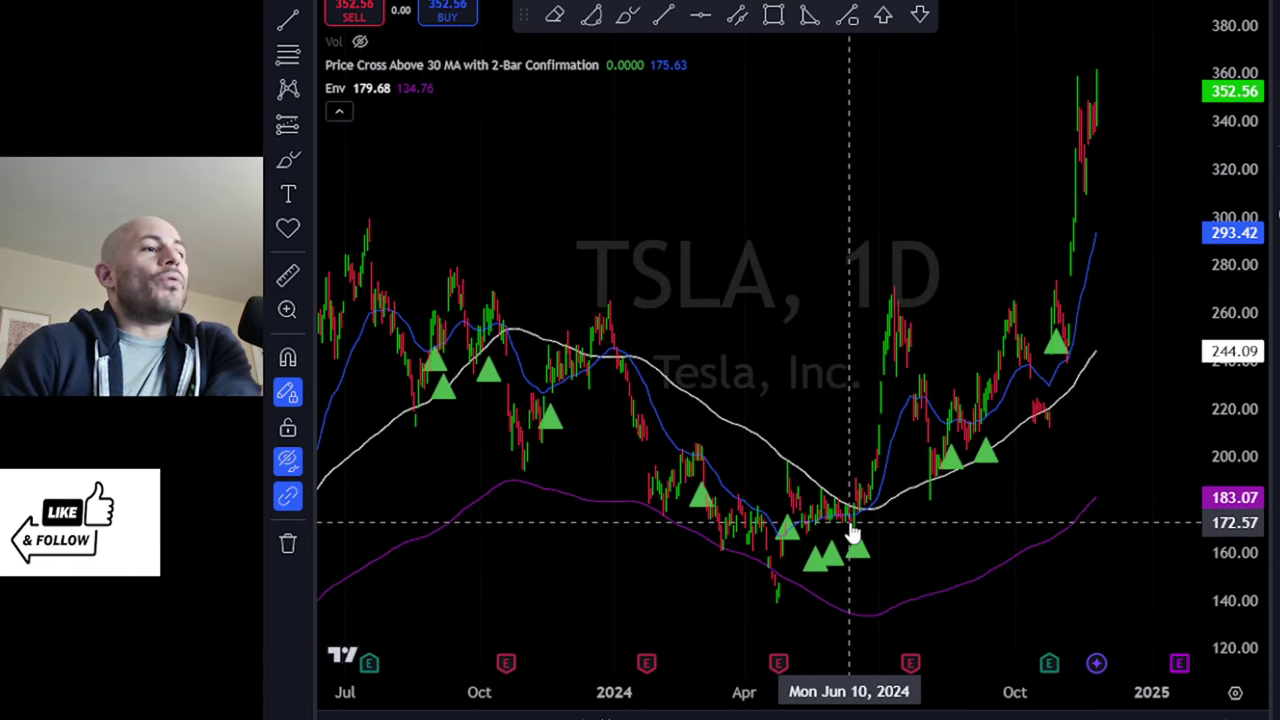
pyautogui.scroll(1, 855, 500)
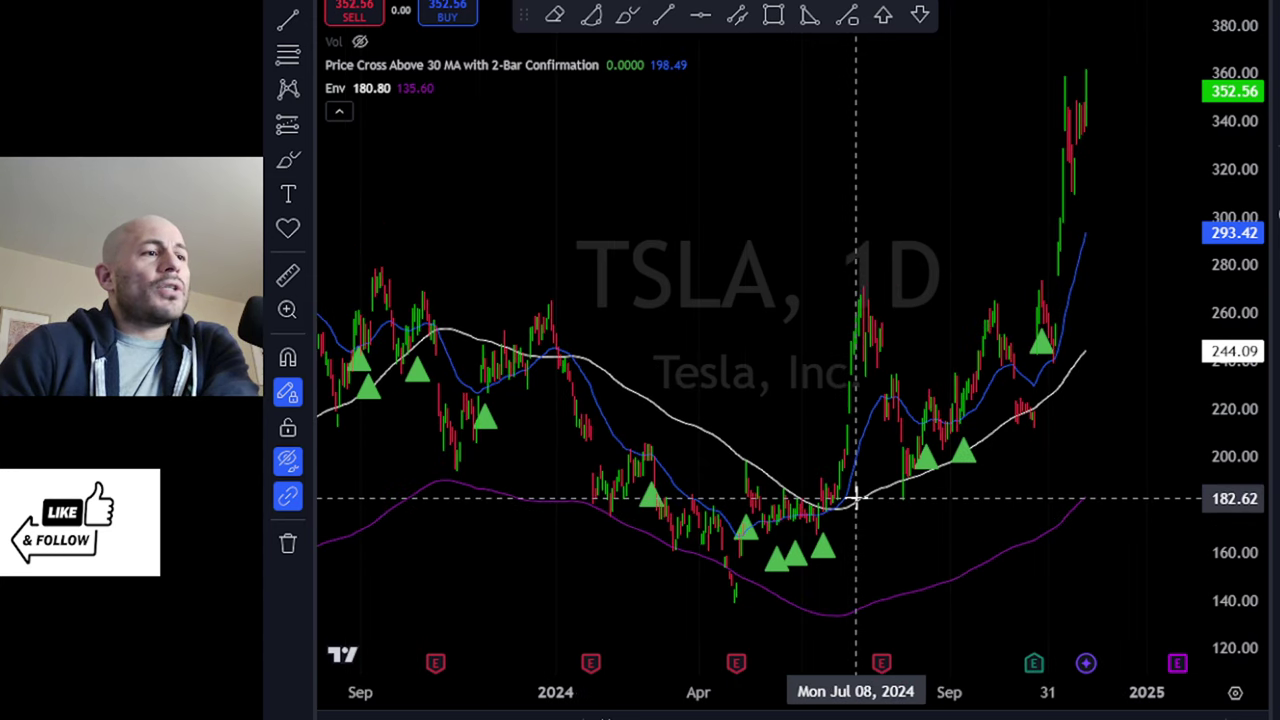
pyautogui.scroll(1, 906, 505)
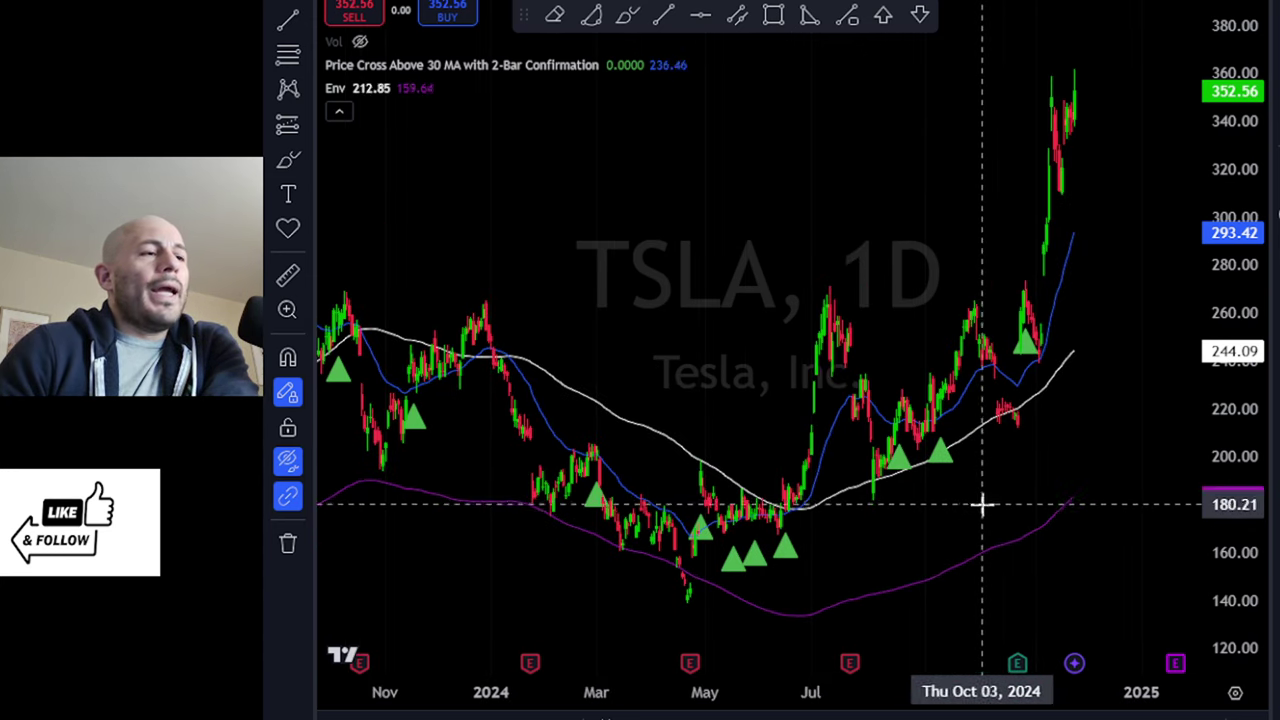
pyautogui.scroll(1, 1000, 510)
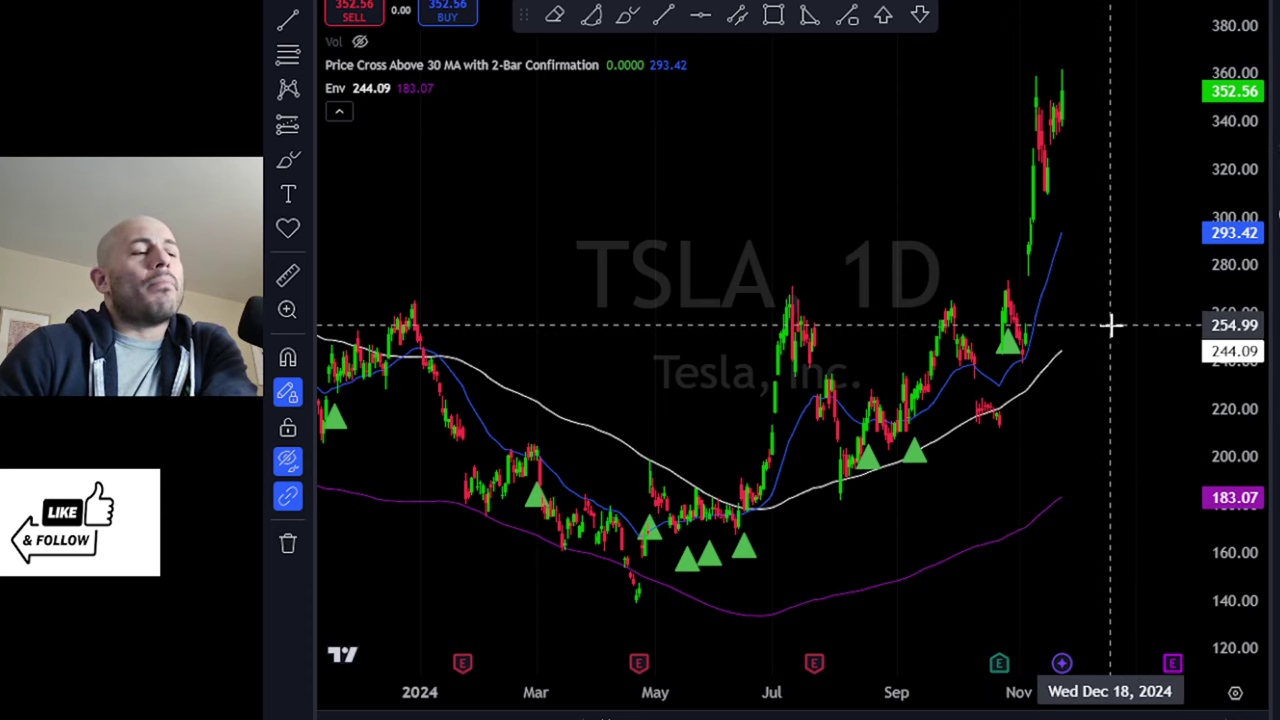
pyautogui.scroll(-2, 1111, 326)
pyautogui.scroll(-2, 1111, 326)
pyautogui.scroll(-1, 1063, 345)
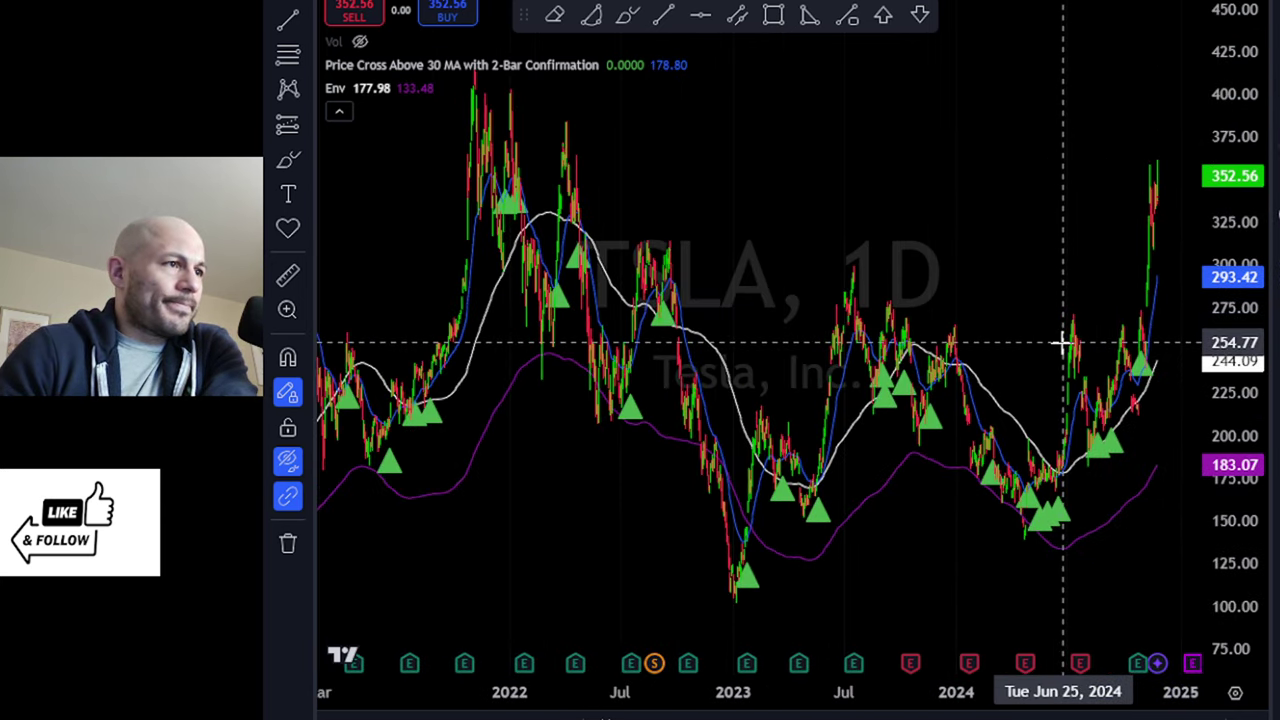
# Show the hidden Volume indicator on the TSLA daily chart.
pyautogui.scroll(1, 980, 346)
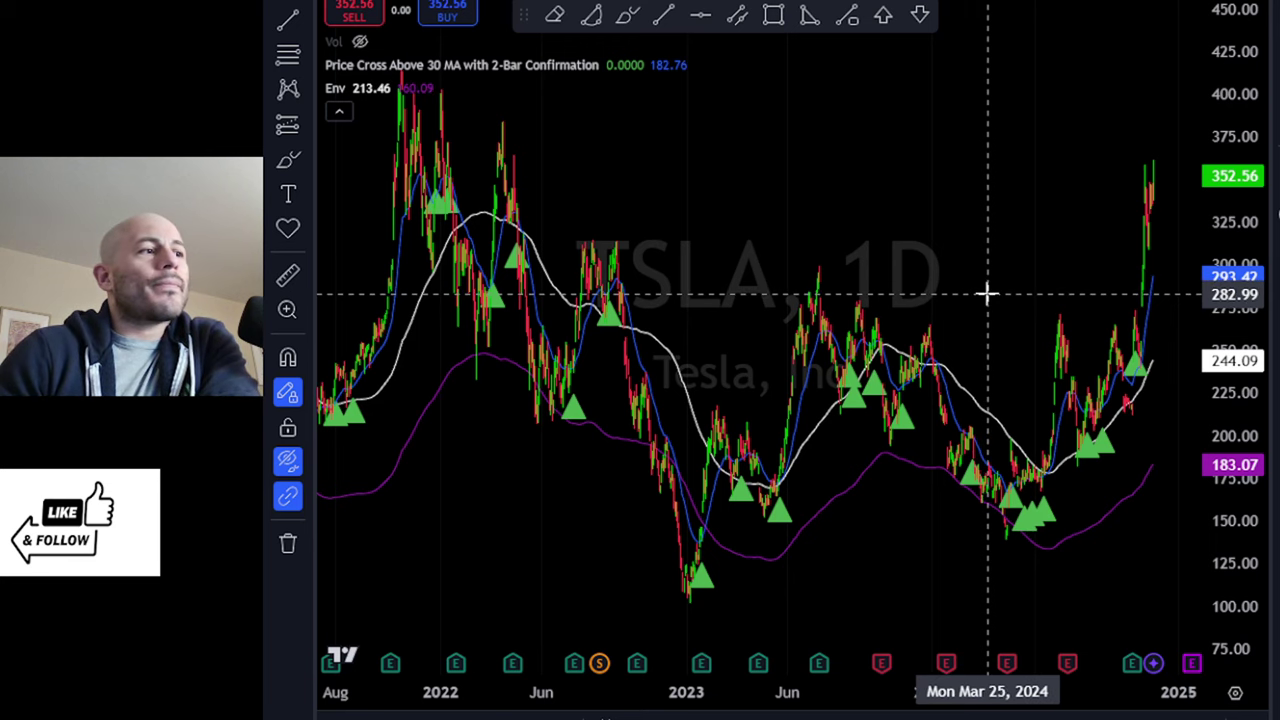
pyautogui.scroll(3, 987, 293)
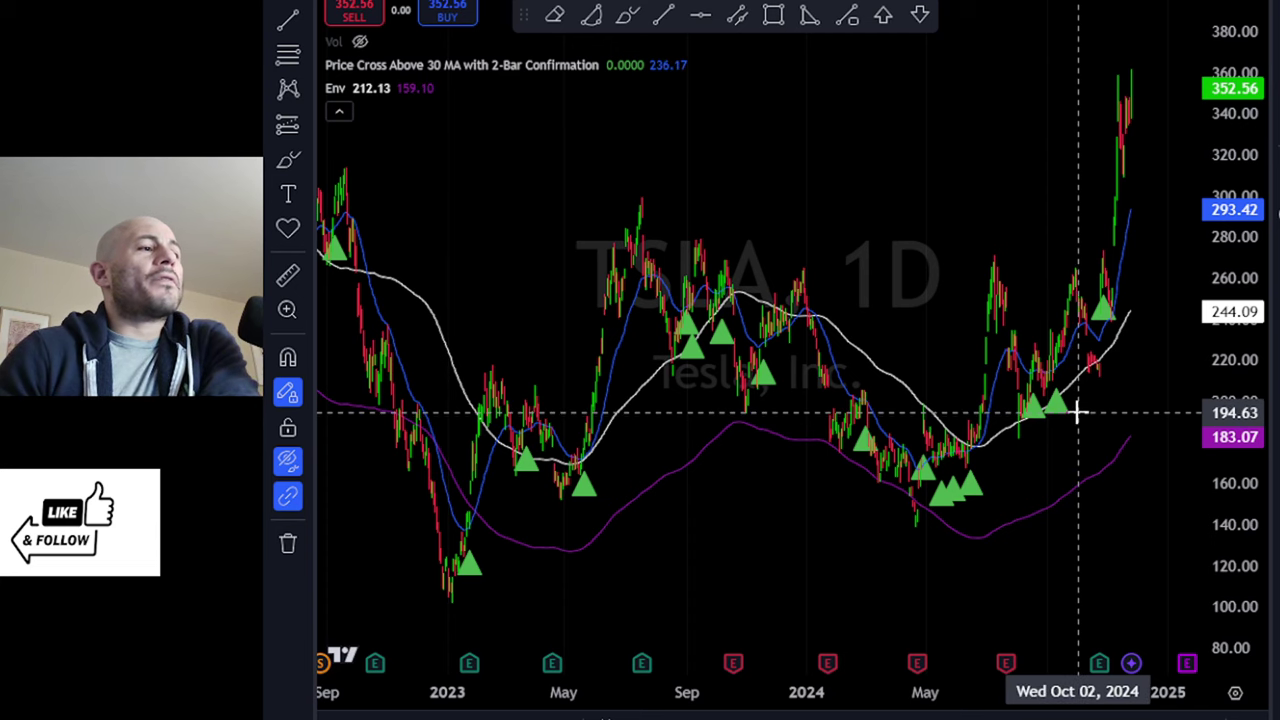
pyautogui.scroll(2, 1128, 431)
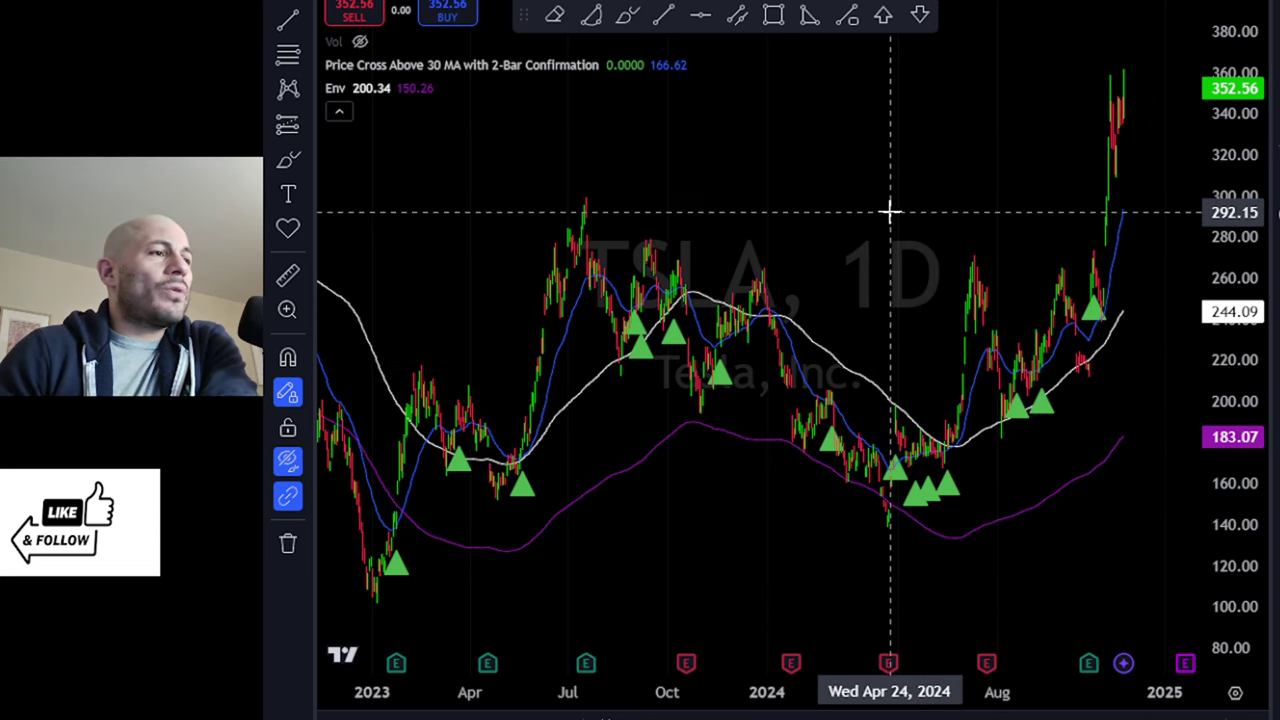
pyautogui.scroll(2, 903, 229)
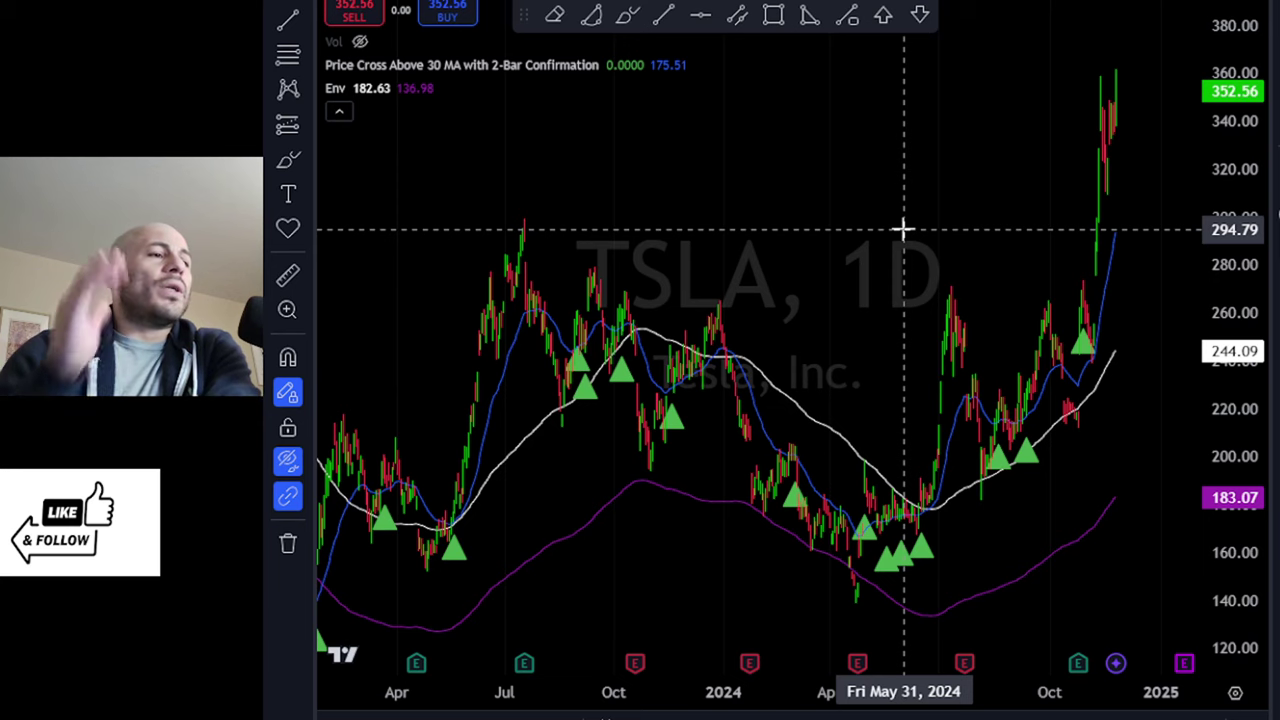
pyautogui.click(360, 41)
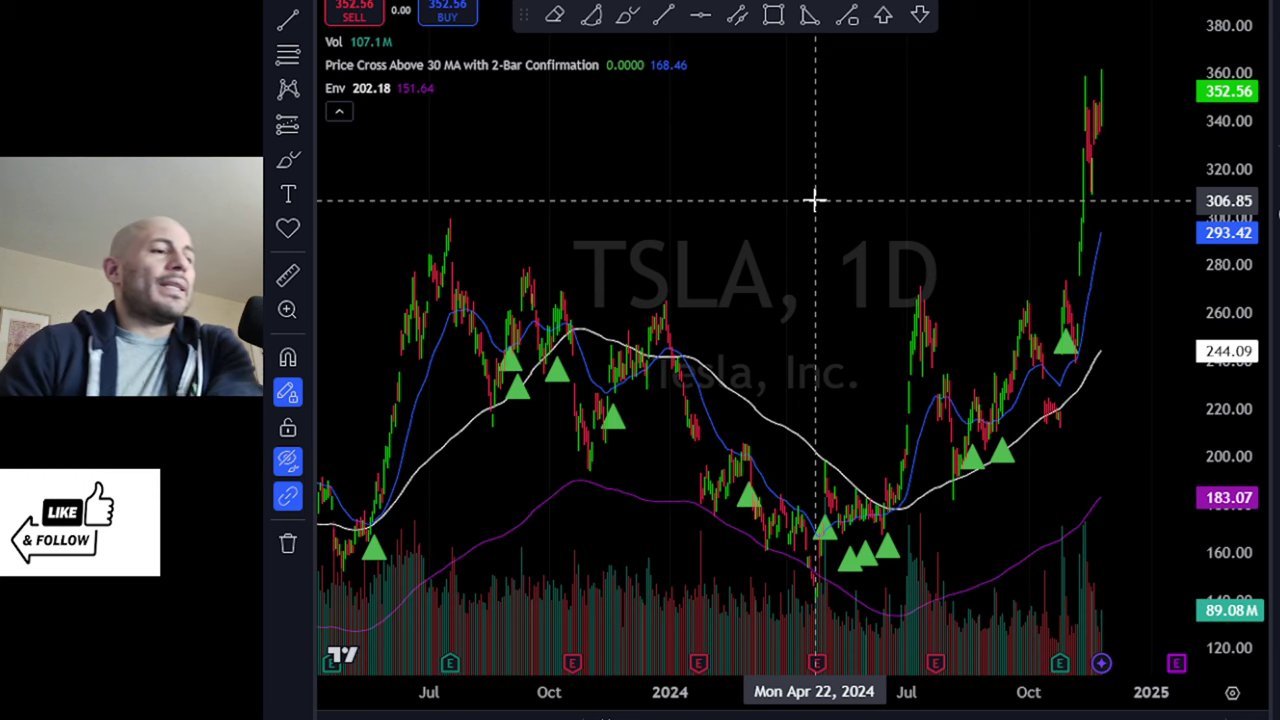
# Examine the TSLA daily chart's buy-signal triangles, moving averages and volume from mid-2022 through late 2024.
pyautogui.scroll(1, 815, 200)
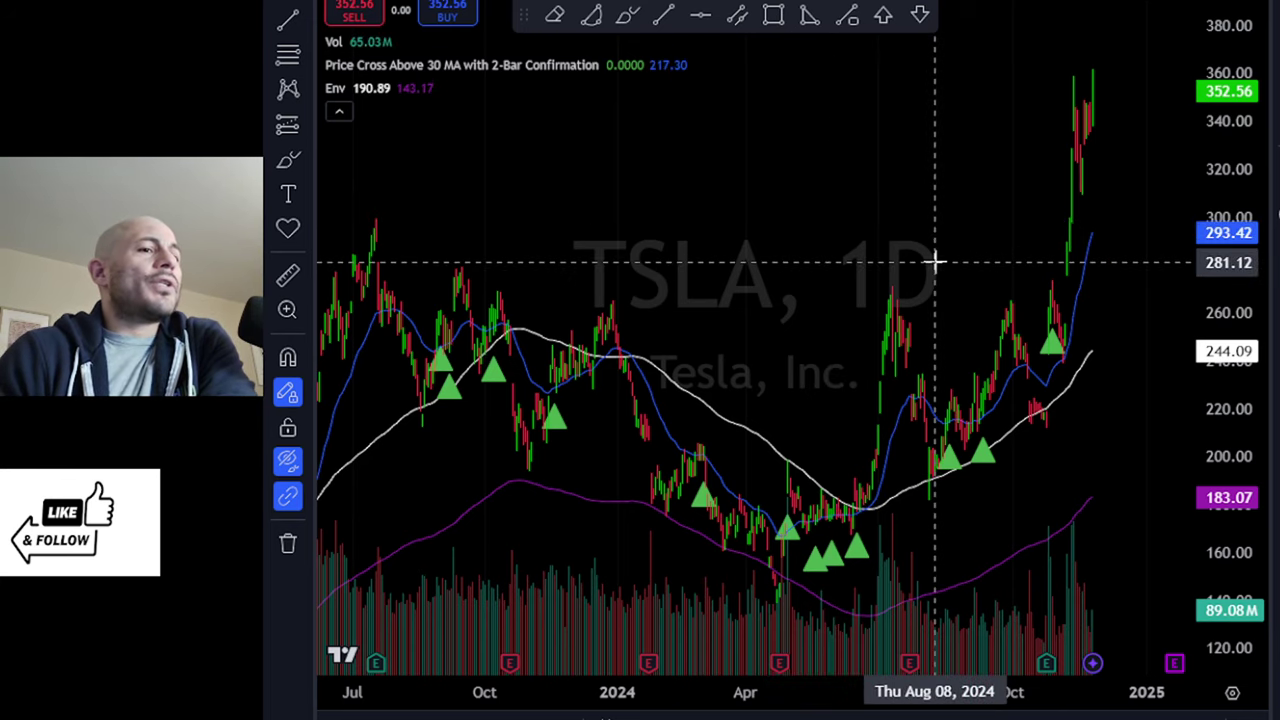
pyautogui.scroll(1, 957, 261)
pyautogui.scroll(-1, 892, 261)
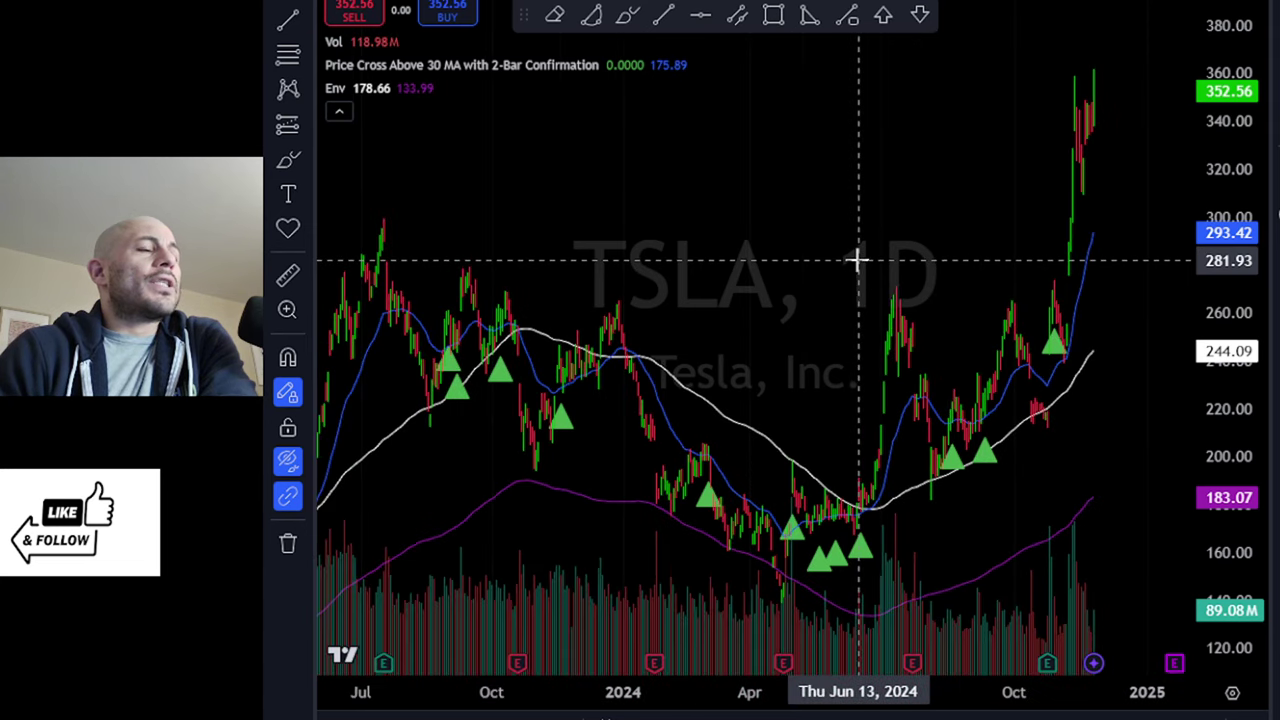
pyautogui.scroll(-1, 866, 254)
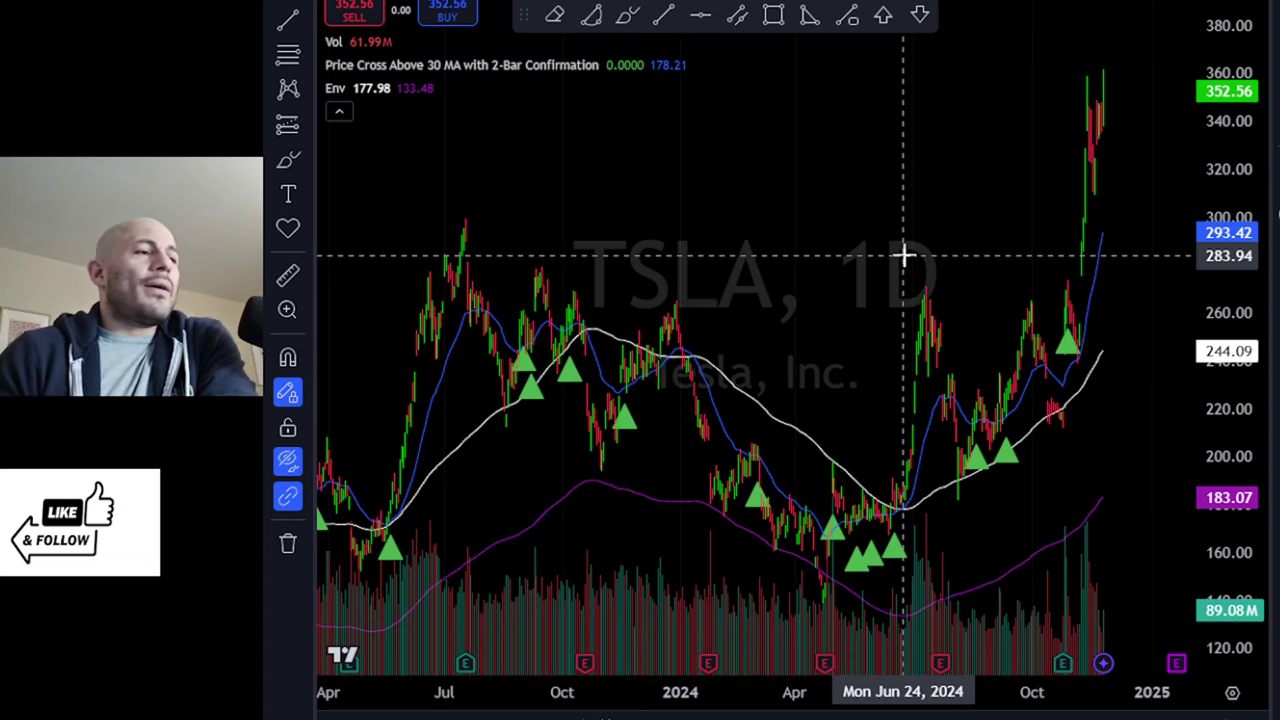
pyautogui.scroll(-2, 868, 260)
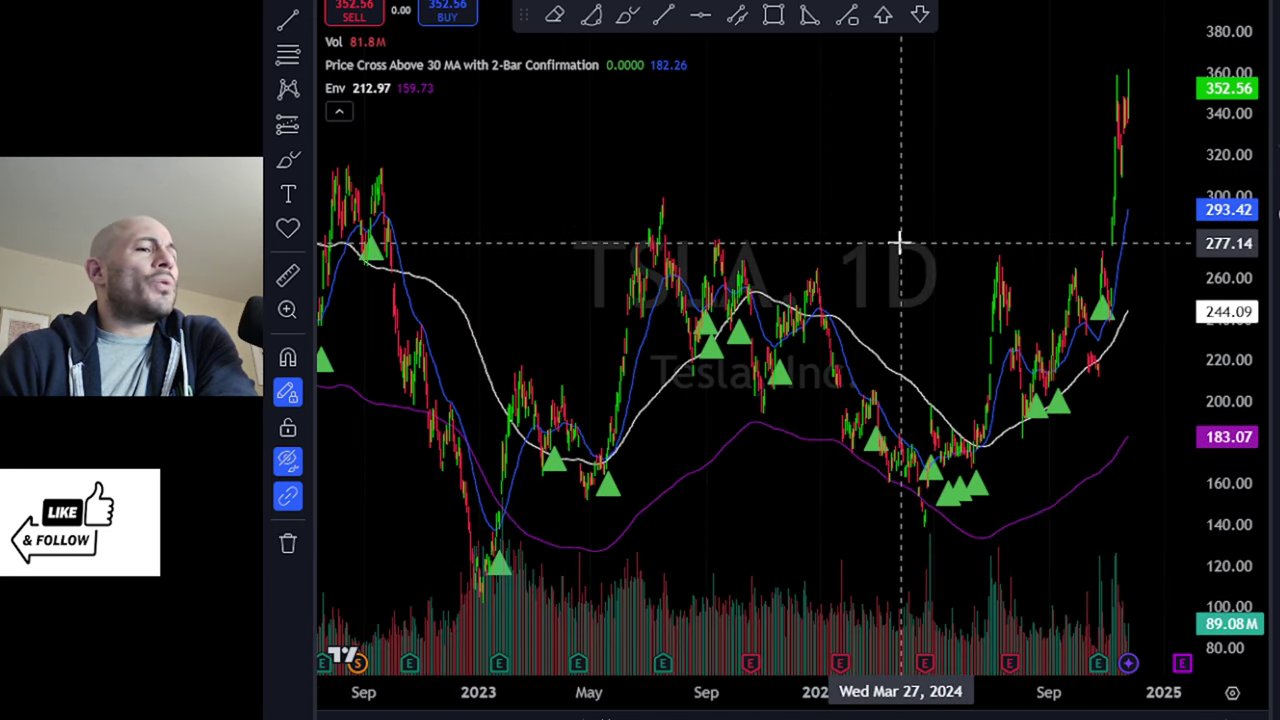
pyautogui.scroll(-1, 952, 253)
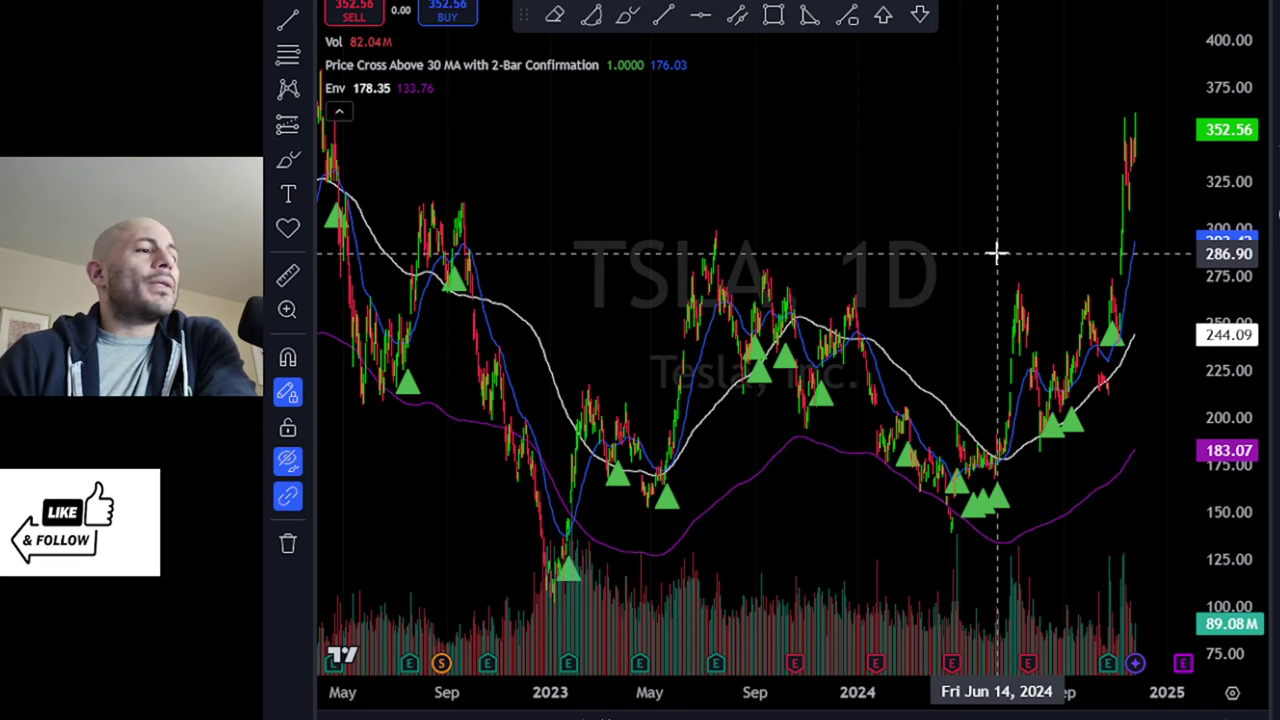
pyautogui.scroll(1, 962, 188)
pyautogui.scroll(1, 962, 188)
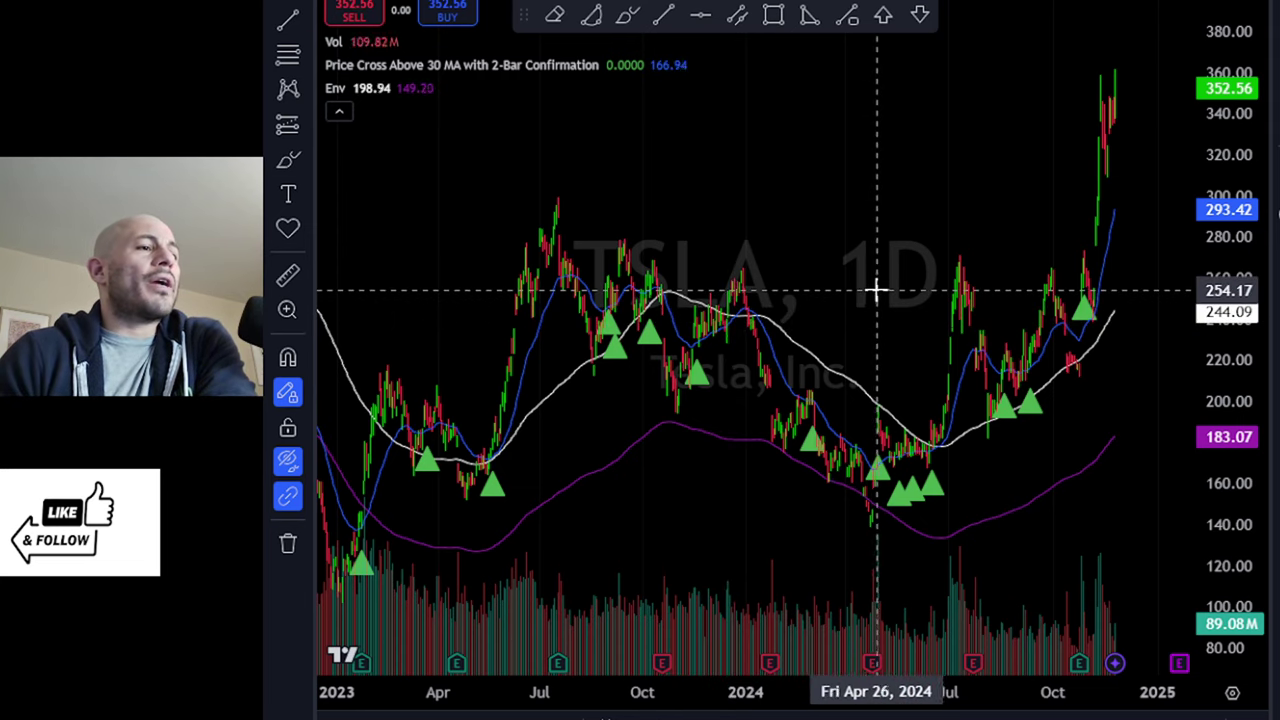
pyautogui.scroll(-1, 871, 290)
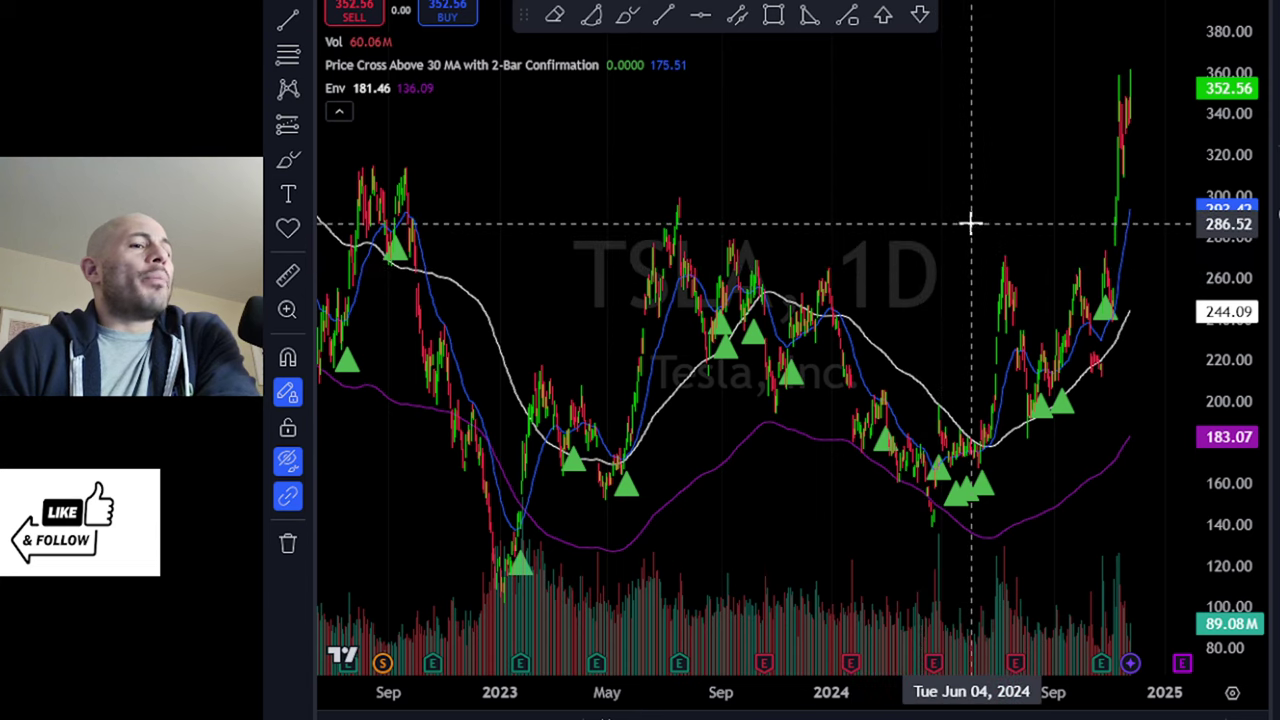
pyautogui.moveTo(971, 220); pyautogui.dragTo(923, 207)
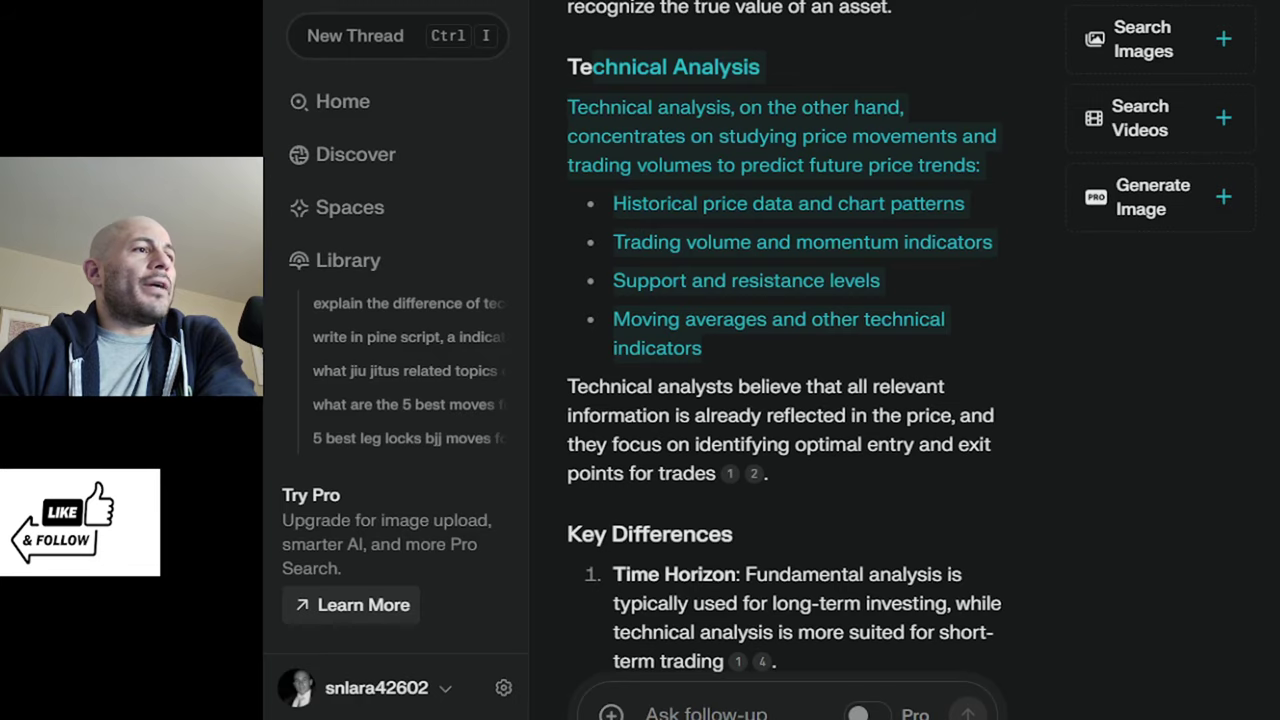
# Review the Key Differences and Fundamental Analysis sections of the Perplexity answer.
pyautogui.scroll(-4, 1041, 423)
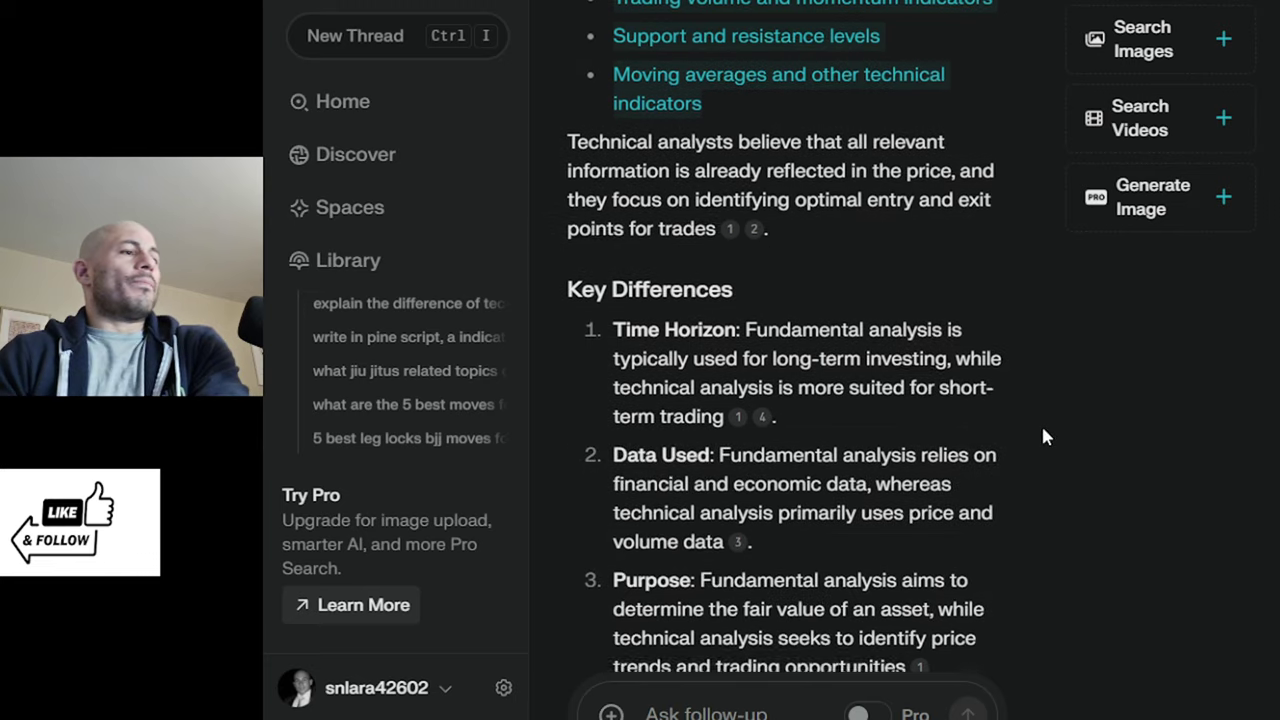
pyautogui.scroll(6, 1037, 424)
pyautogui.scroll(4, 1039, 437)
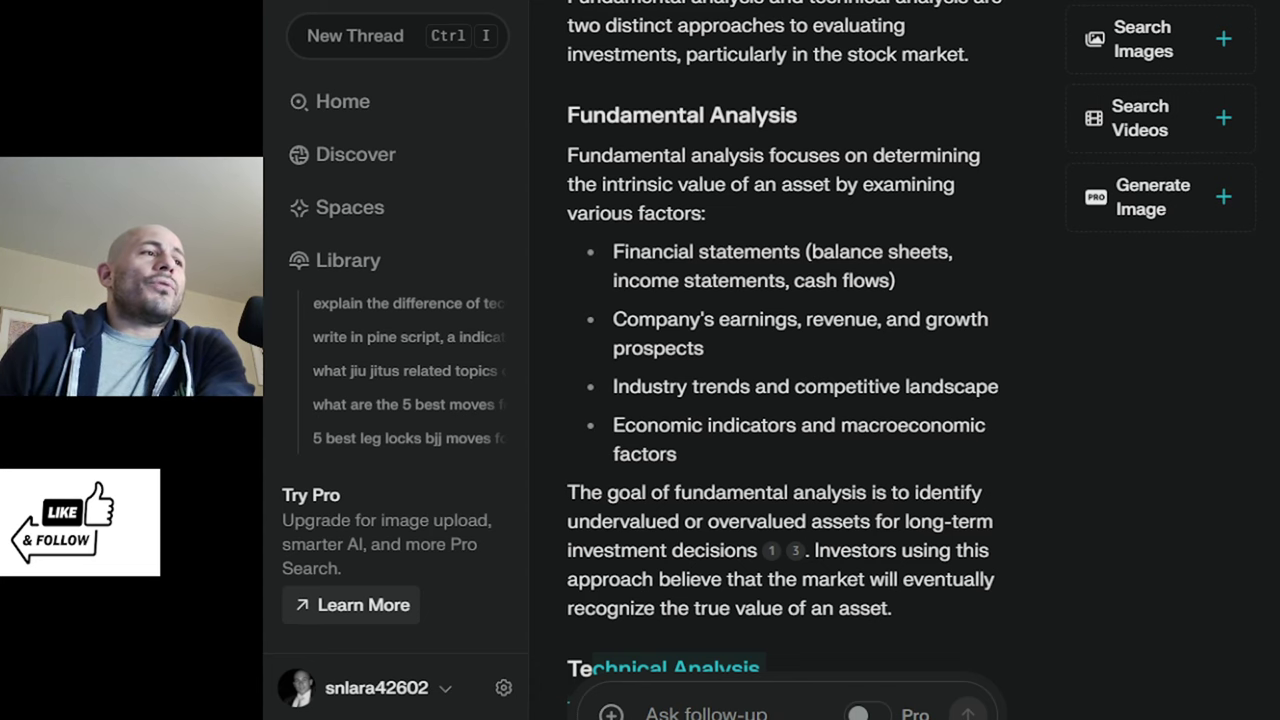
# Switch to the stock valuation spreadsheet and look over the portfolio, sector lists and checklist questions, ending at the large-cap section.
pyautogui.hotkey('alt', 'Tab')
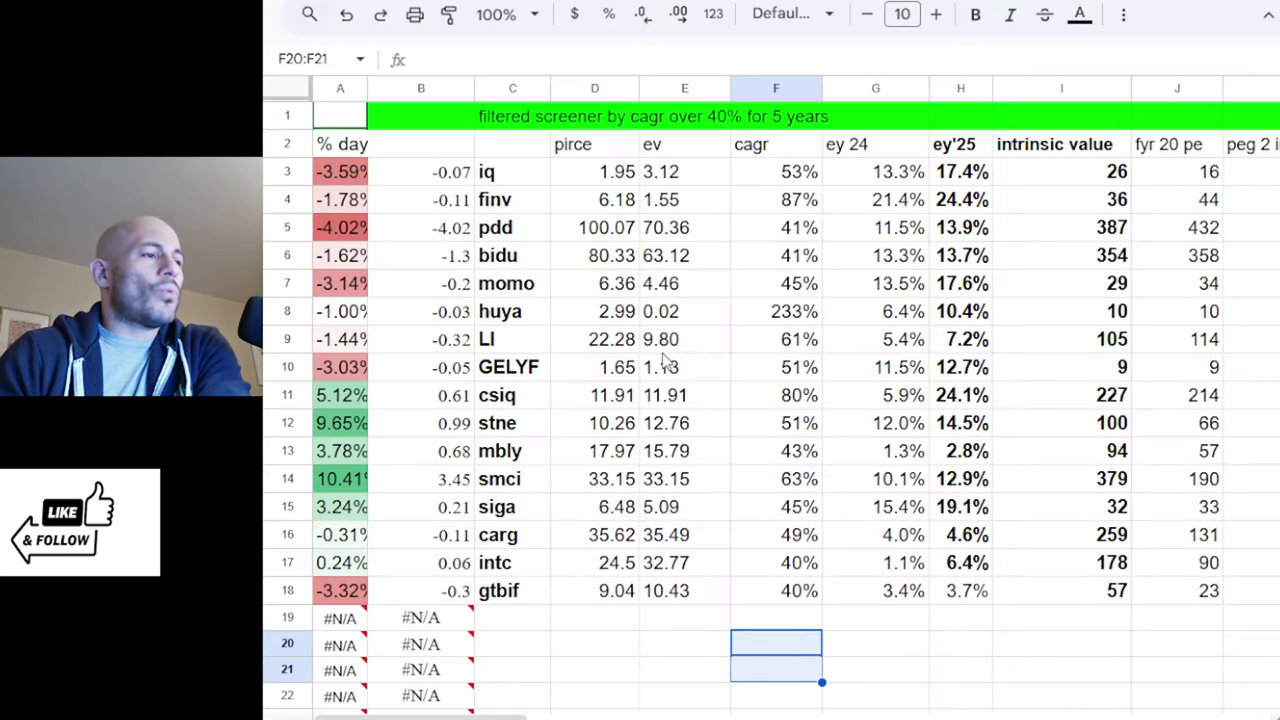
pyautogui.scroll(-20, 655, 632)
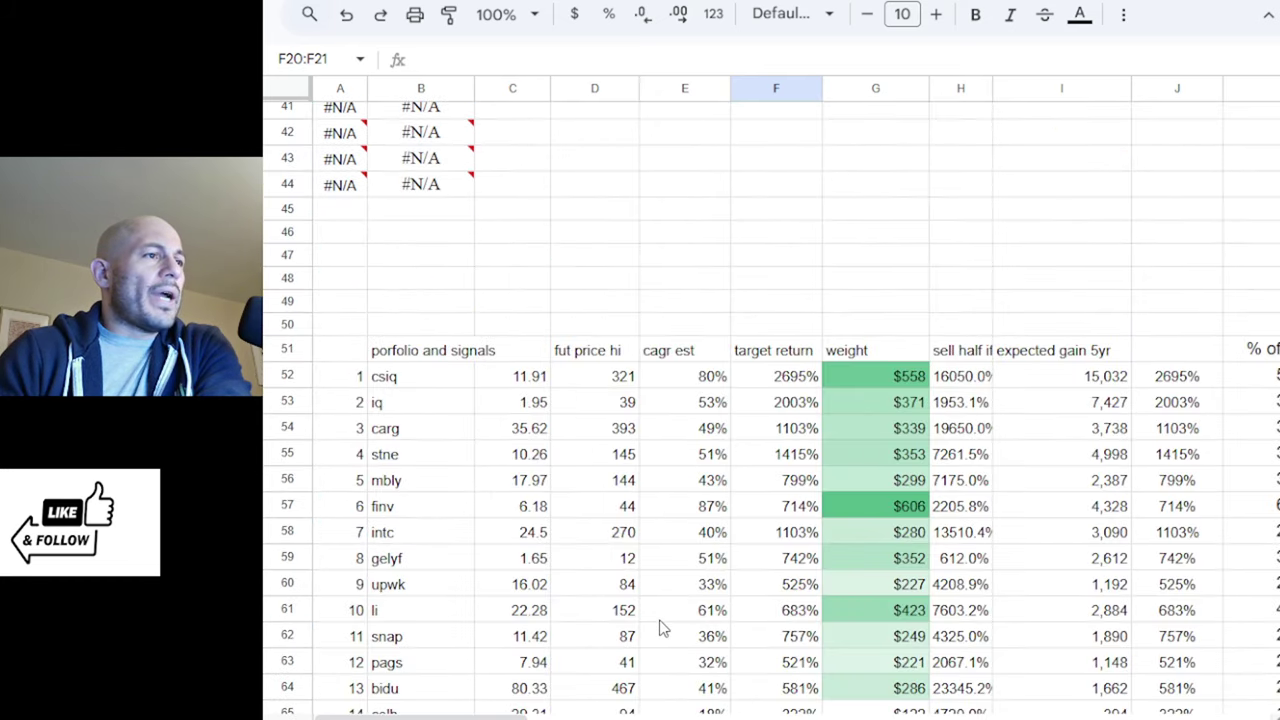
pyautogui.scroll(-20, 660, 625)
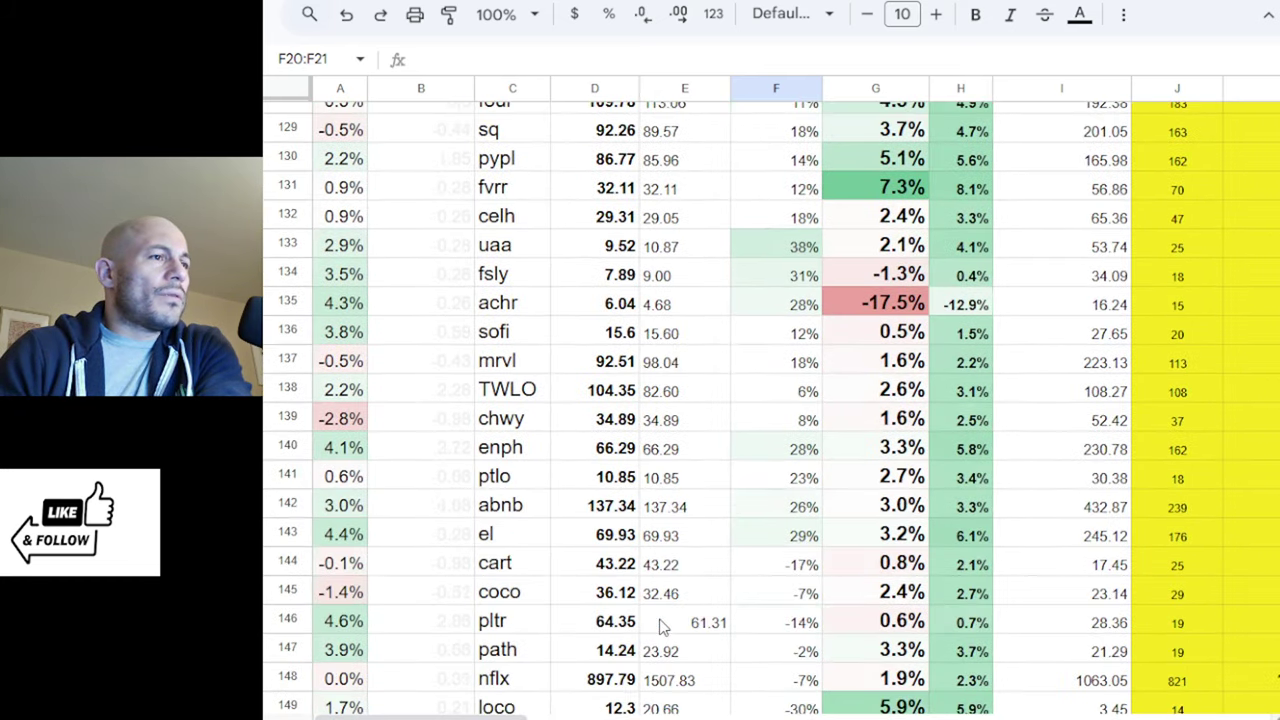
pyautogui.scroll(-15, 660, 625)
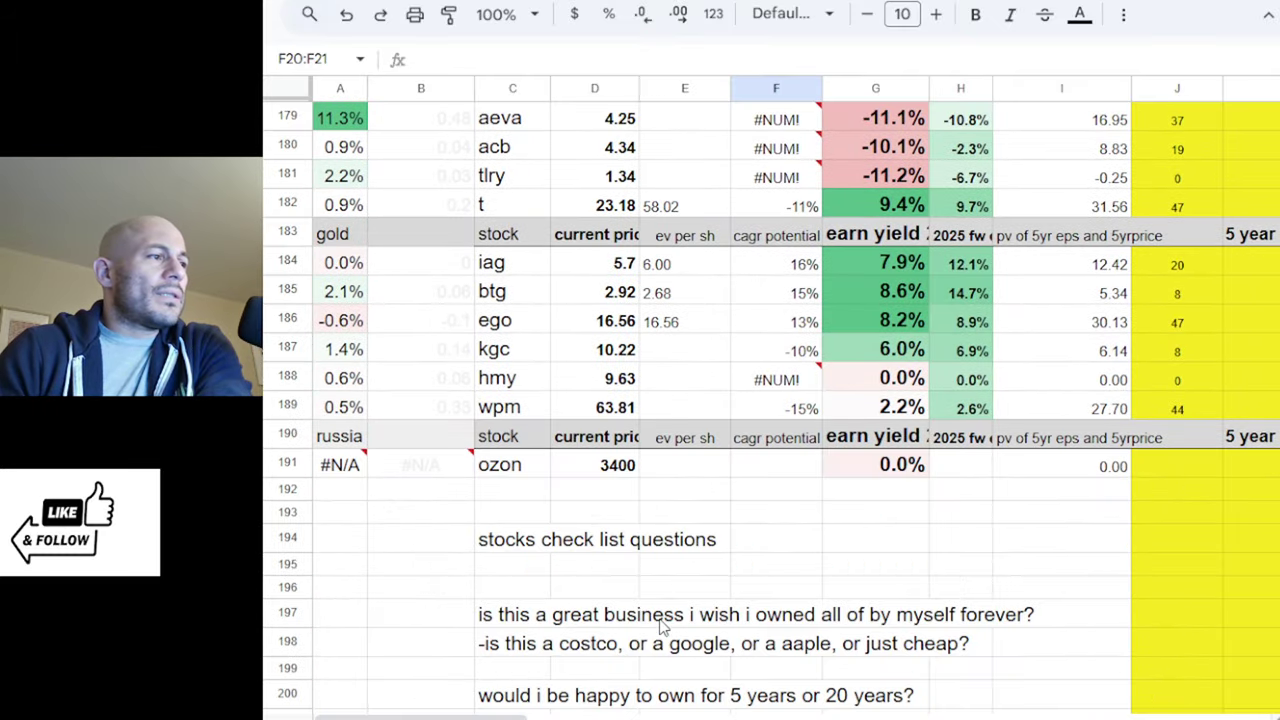
pyautogui.scroll(20, 660, 625)
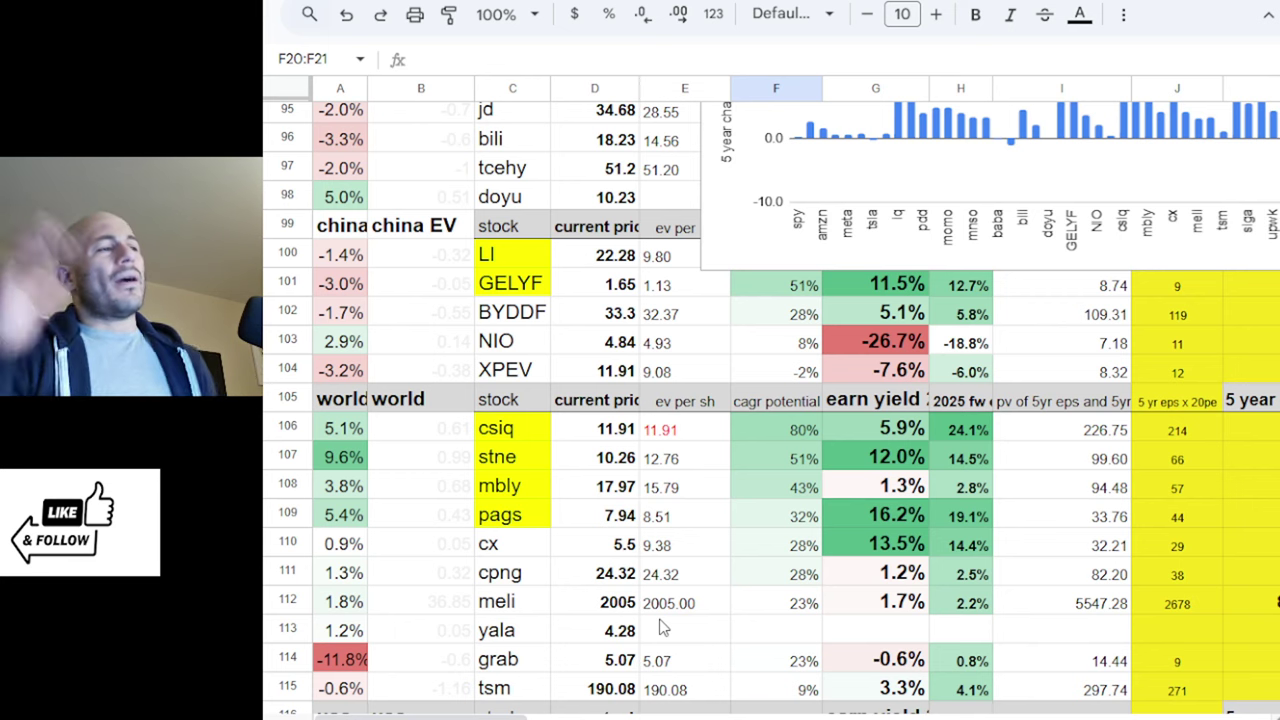
pyautogui.scroll(3, 660, 627)
pyautogui.scroll(5, 660, 625)
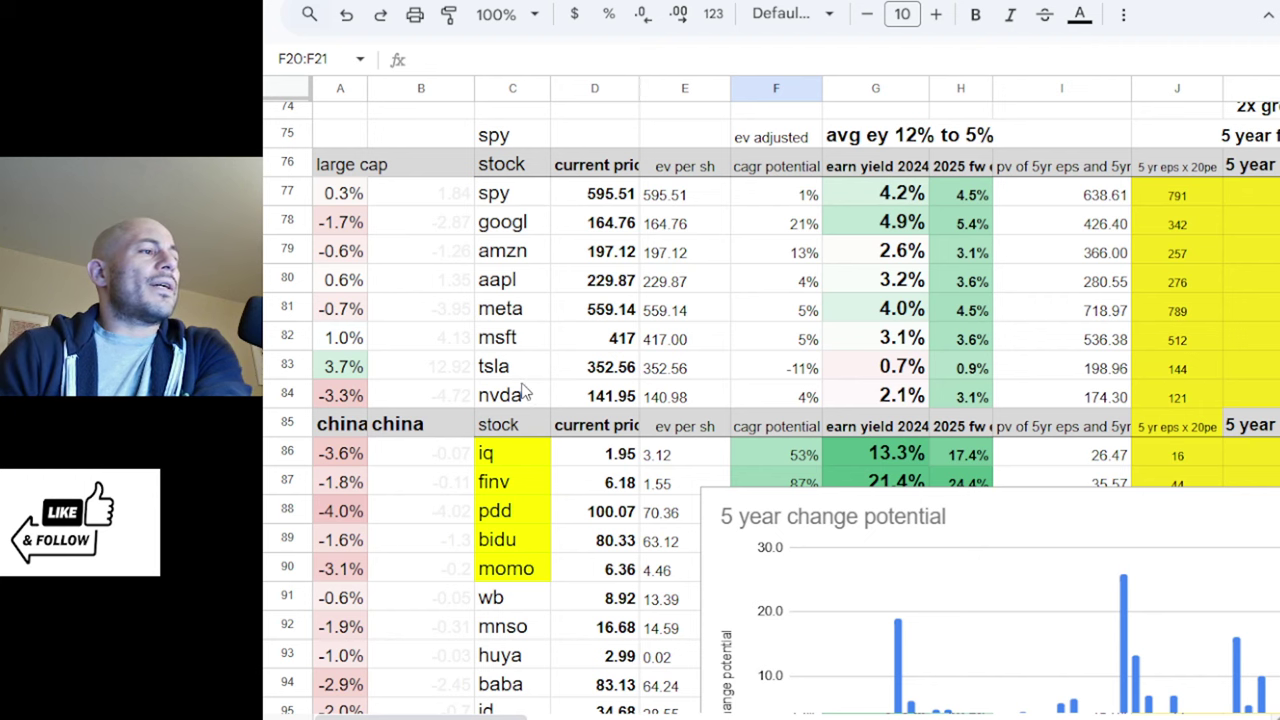
# Review the USA and China stock lists and portfolio weights, returning to the filtered screener for CAGR over 40%.
pyautogui.scroll(-8, 528, 395)
pyautogui.scroll(-9, 628, 400)
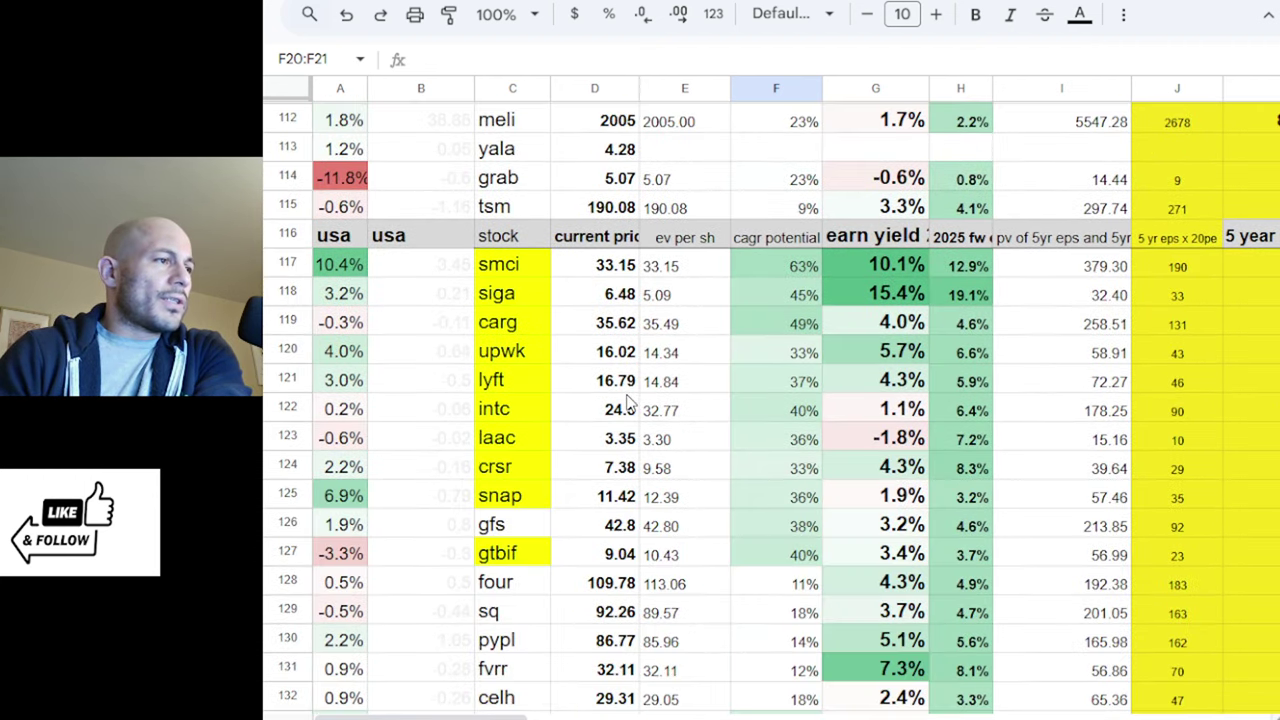
pyautogui.scroll(-5, 628, 400)
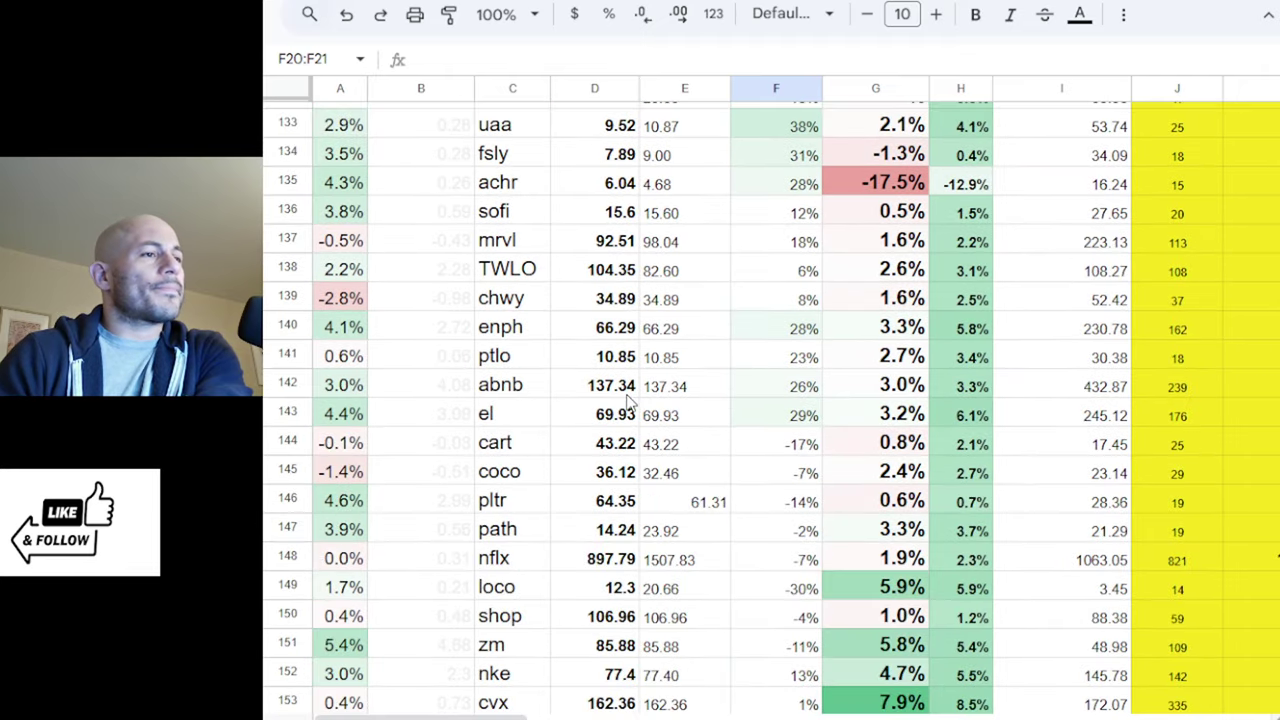
pyautogui.scroll(20, 648, 428)
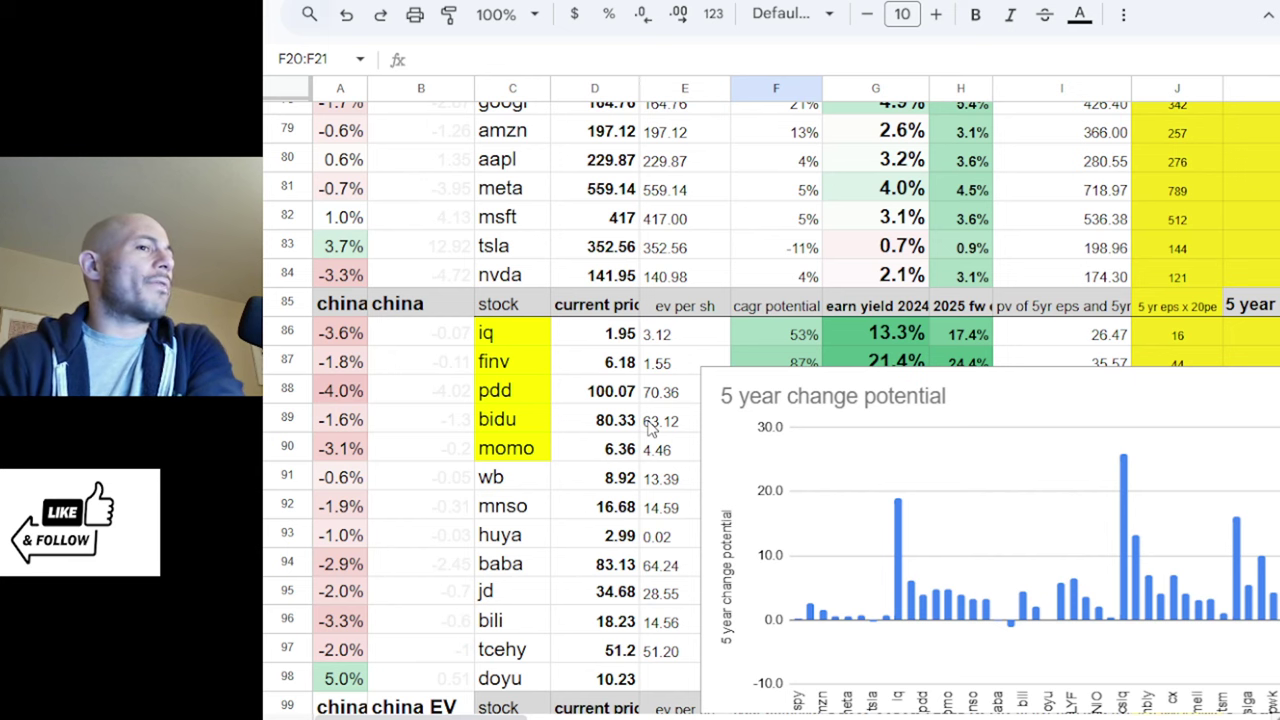
pyautogui.scroll(8, 648, 428)
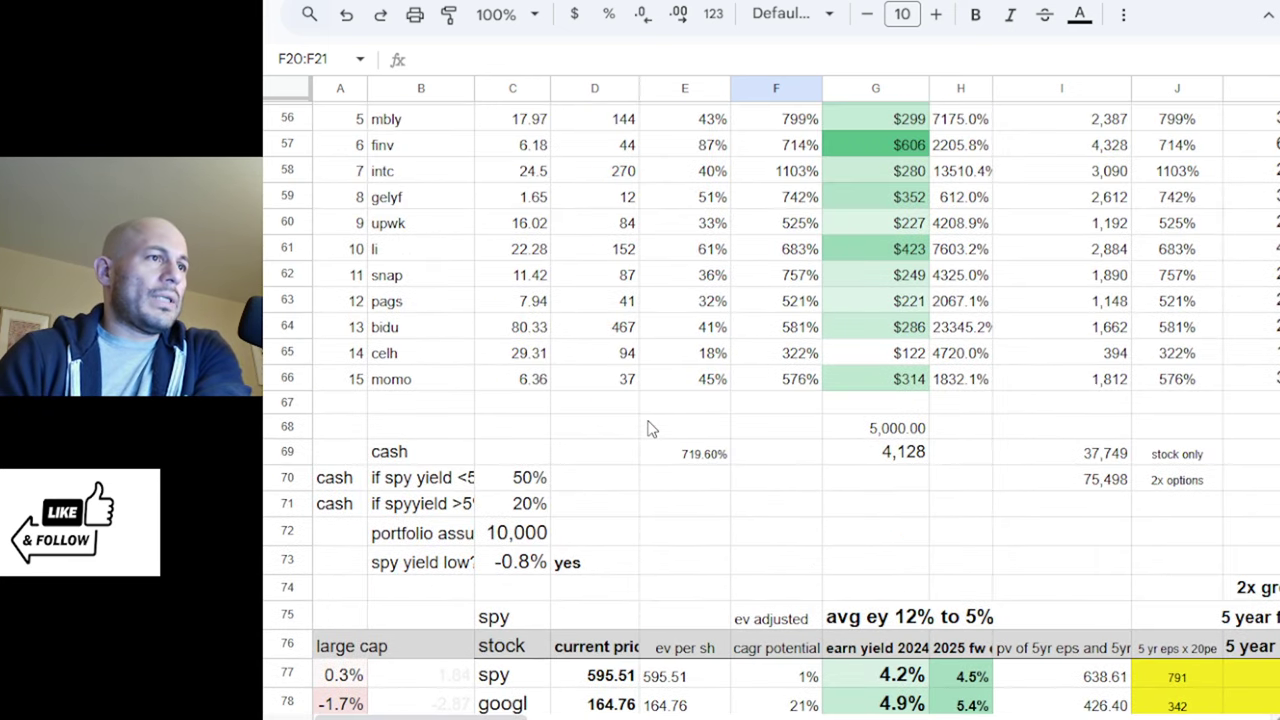
pyautogui.scroll(5, 648, 428)
pyautogui.scroll(13, 648, 428)
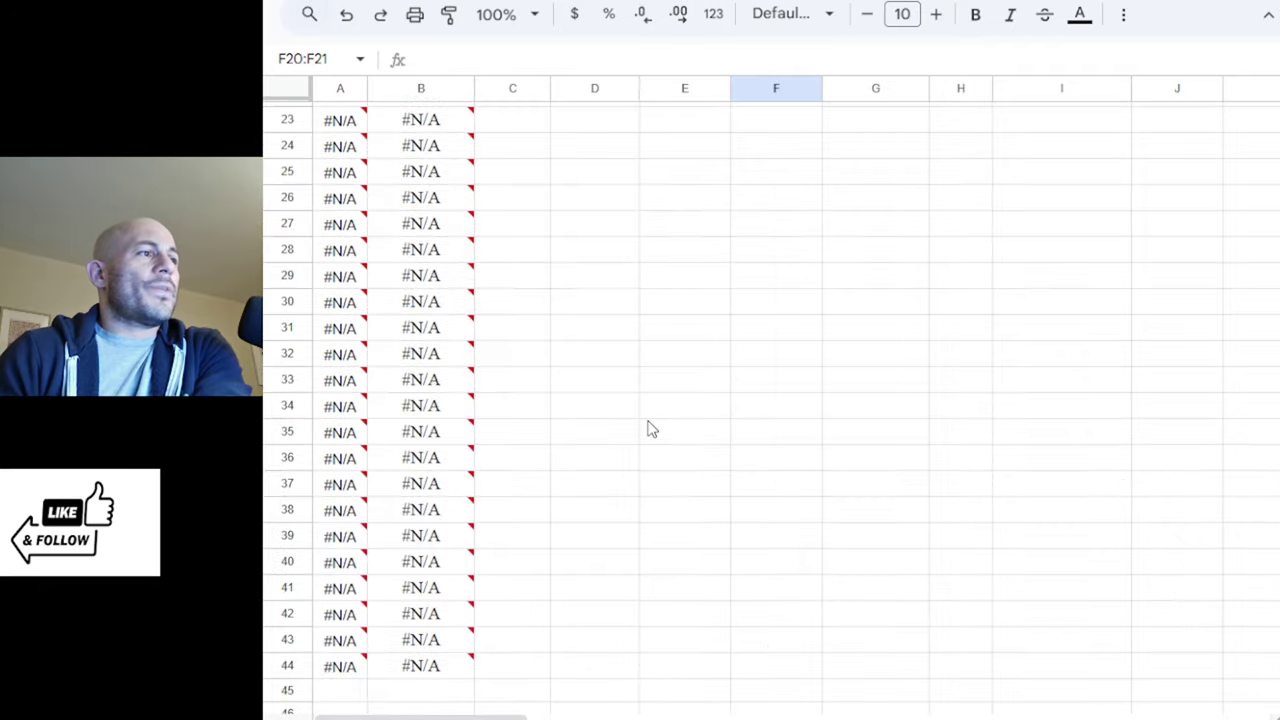
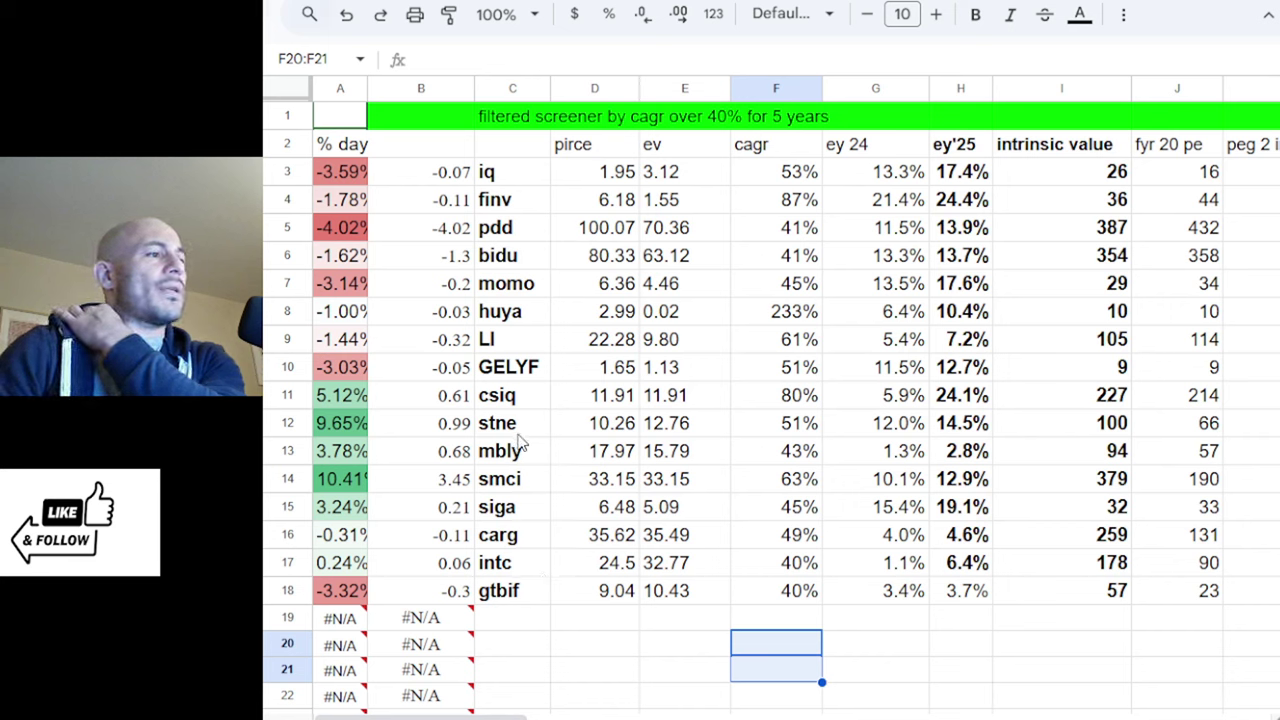
# Select the smci ticker and its intrinsic value in the filtered screener to inspect that stock's valuation.
pyautogui.click(511, 482)
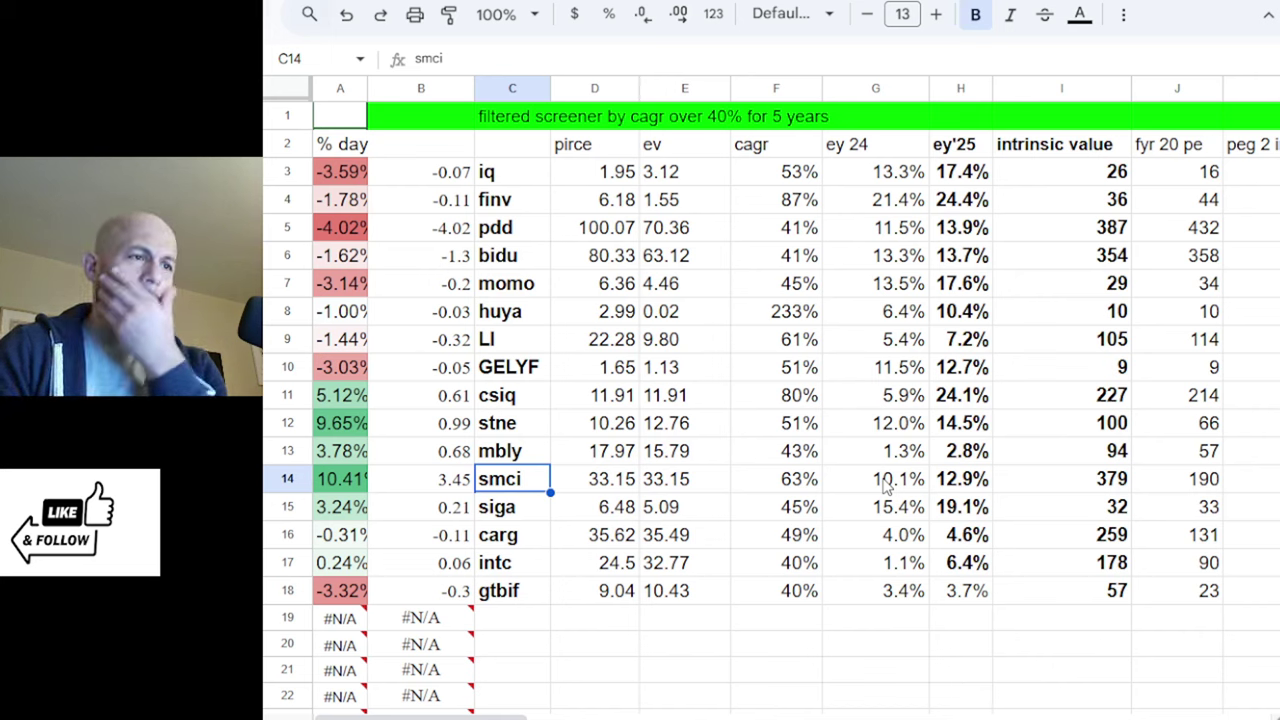
pyautogui.click(1072, 488)
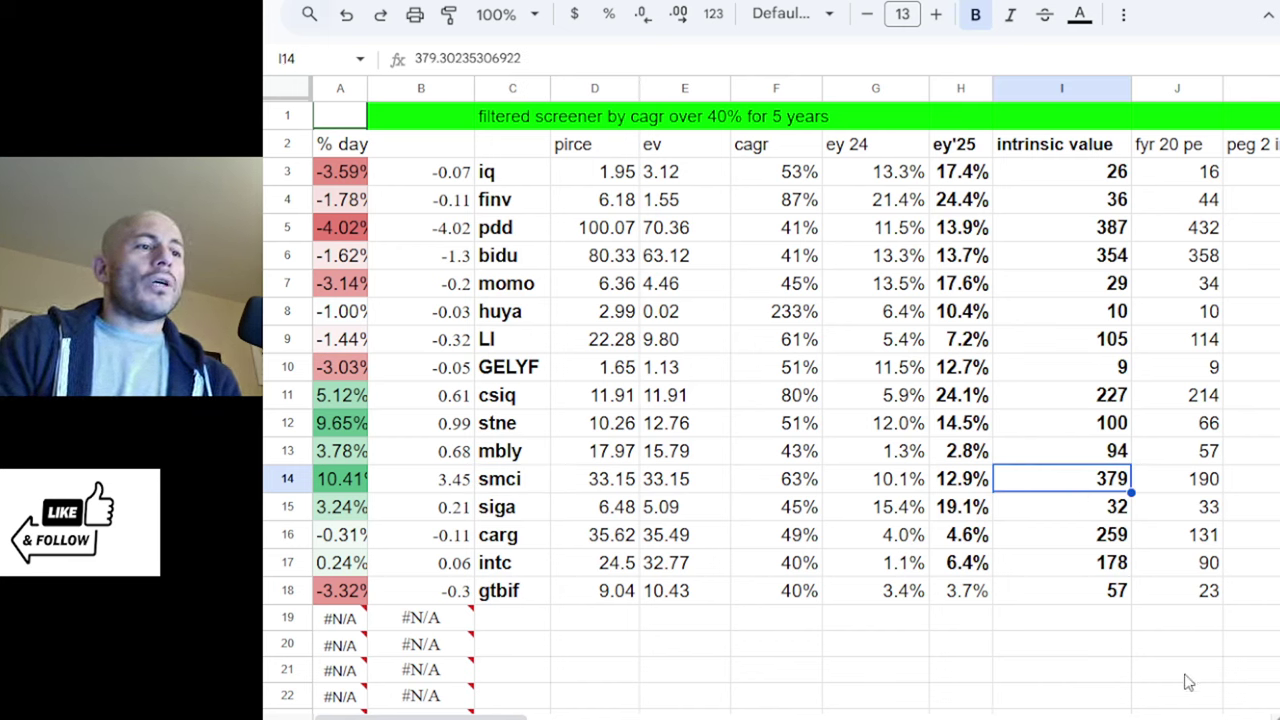
pyautogui.moveTo(504, 716); pyautogui.dragTo(513, 718)
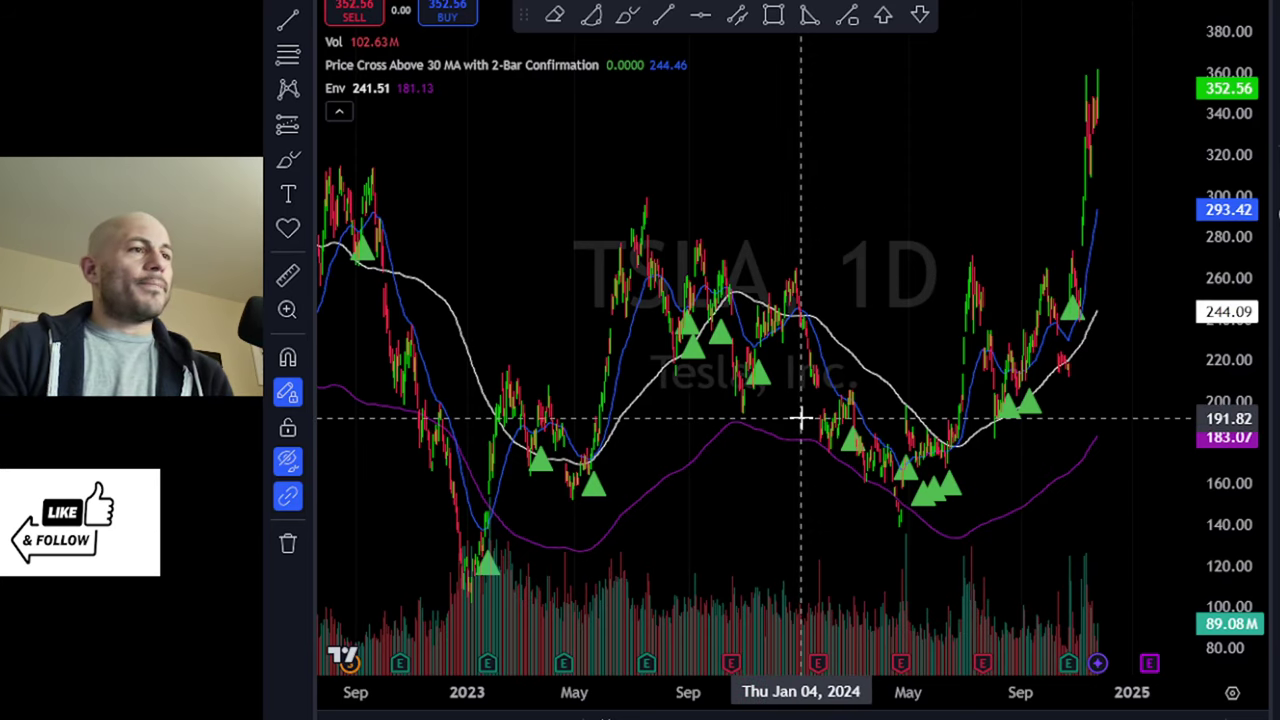
# Load the SMCI stock on the TradingView daily chart.
pyautogui.write('SM')
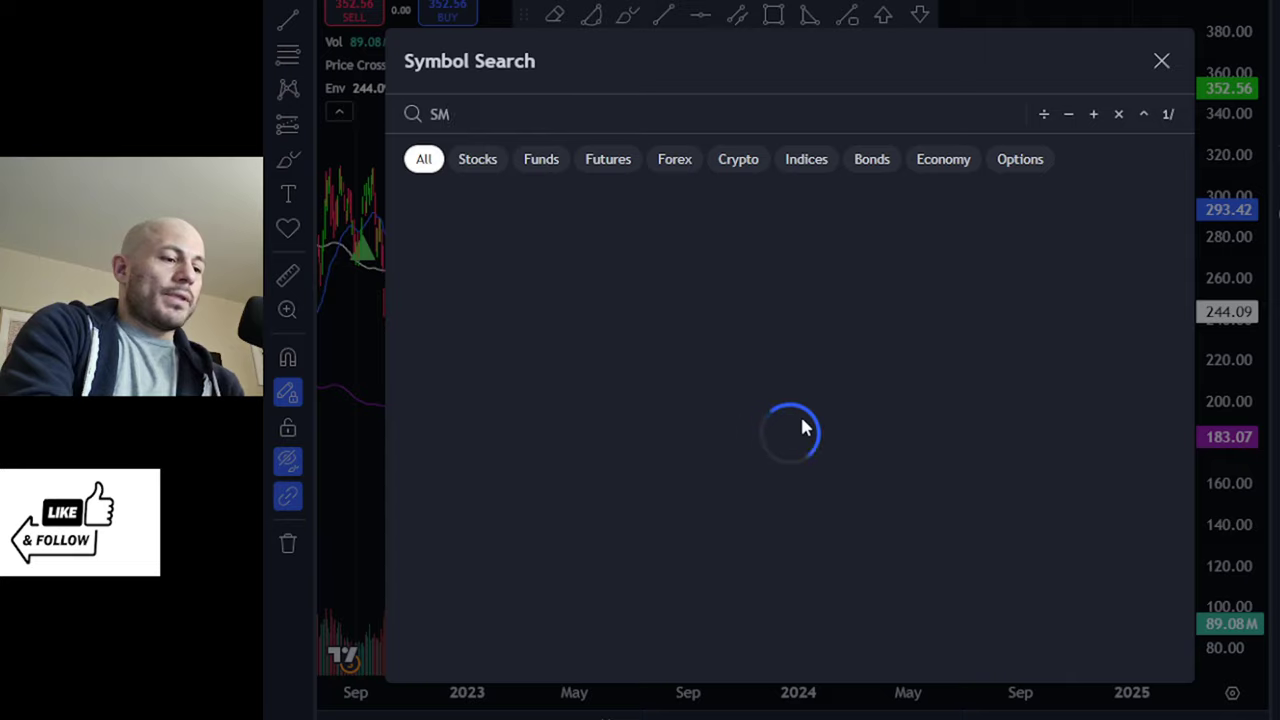
pyautogui.write('CI')
pyautogui.press('Return')
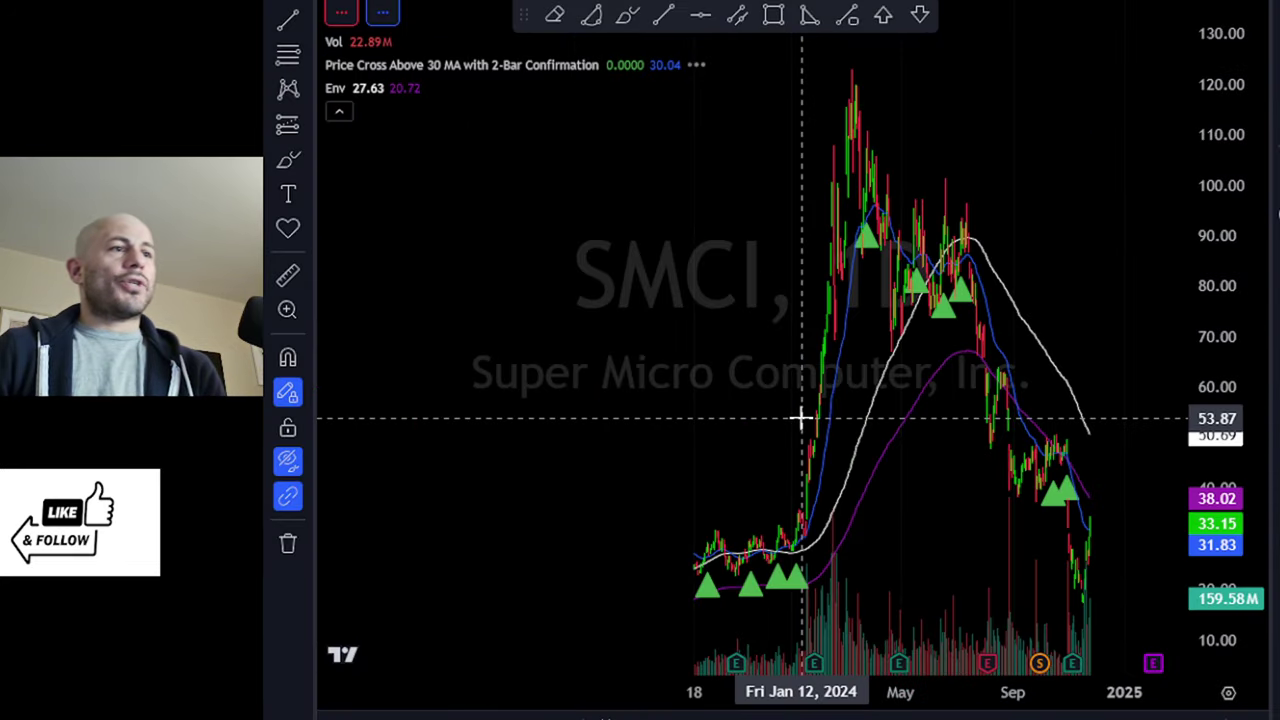
# Examine the buy-signal triangles against the moving averages on the SMCI daily chart, from late 2022 through November 2024.
pyautogui.scroll(5, 800, 420)
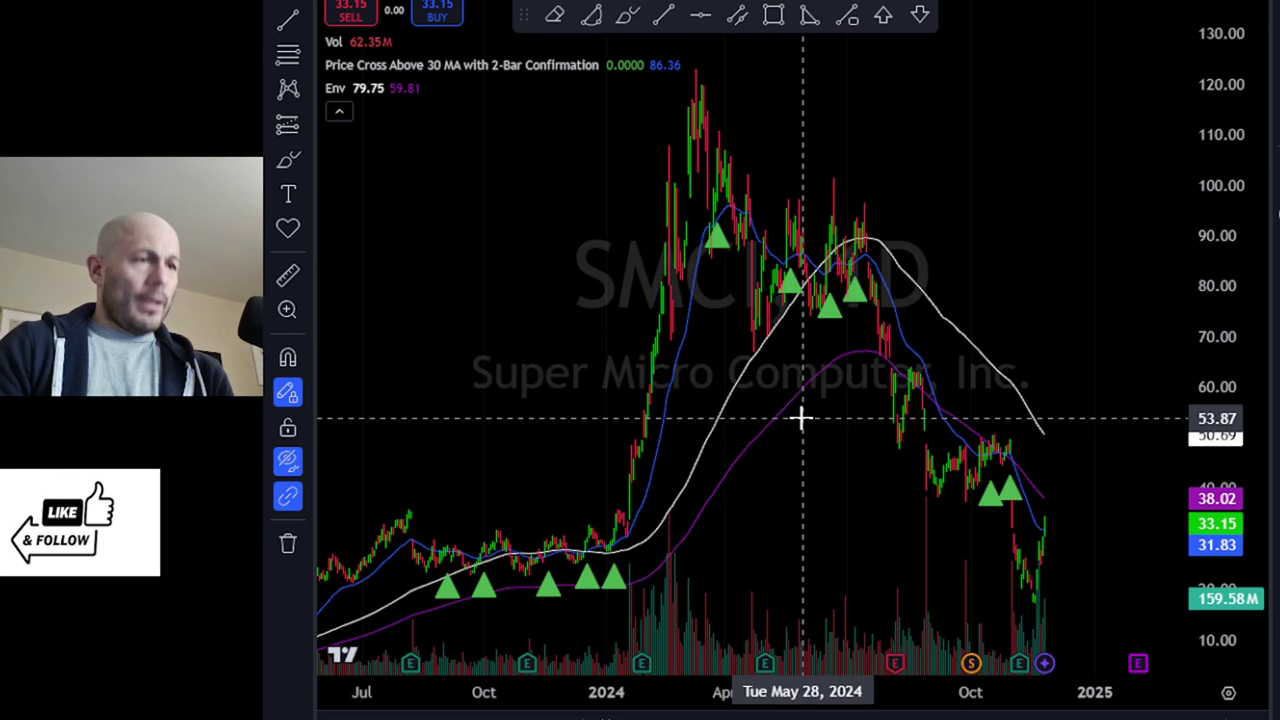
pyautogui.scroll(-6, 990, 440)
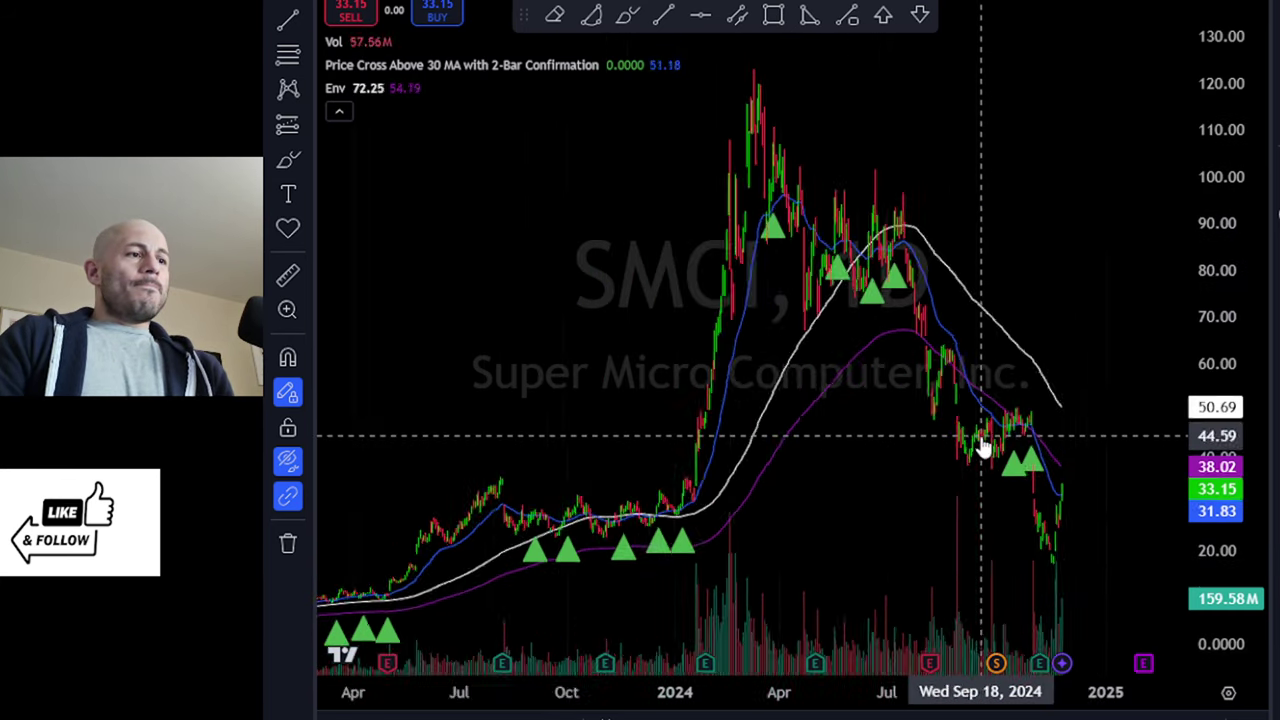
pyautogui.moveTo(720, 410); pyautogui.dragTo(893, 405)
pyautogui.scroll(2, 806, 420)
pyautogui.scroll(3, 892, 405)
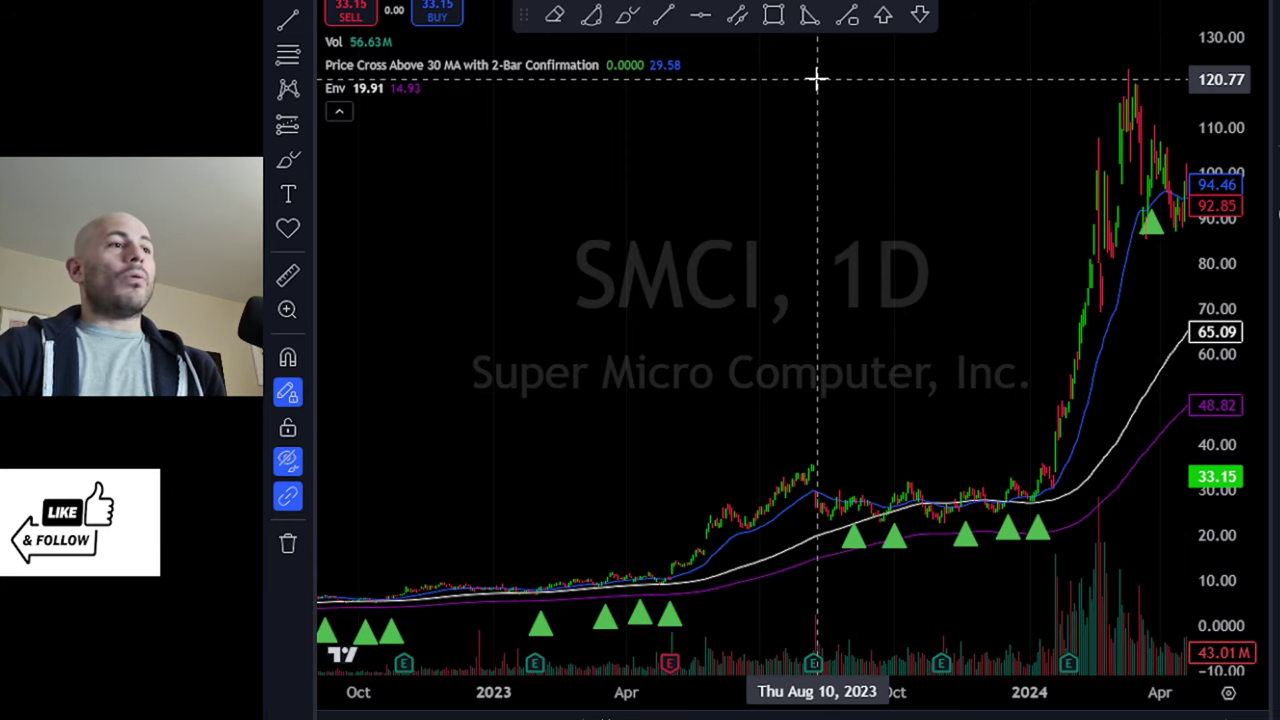
pyautogui.moveTo(949, 297); pyautogui.dragTo(620, 304)
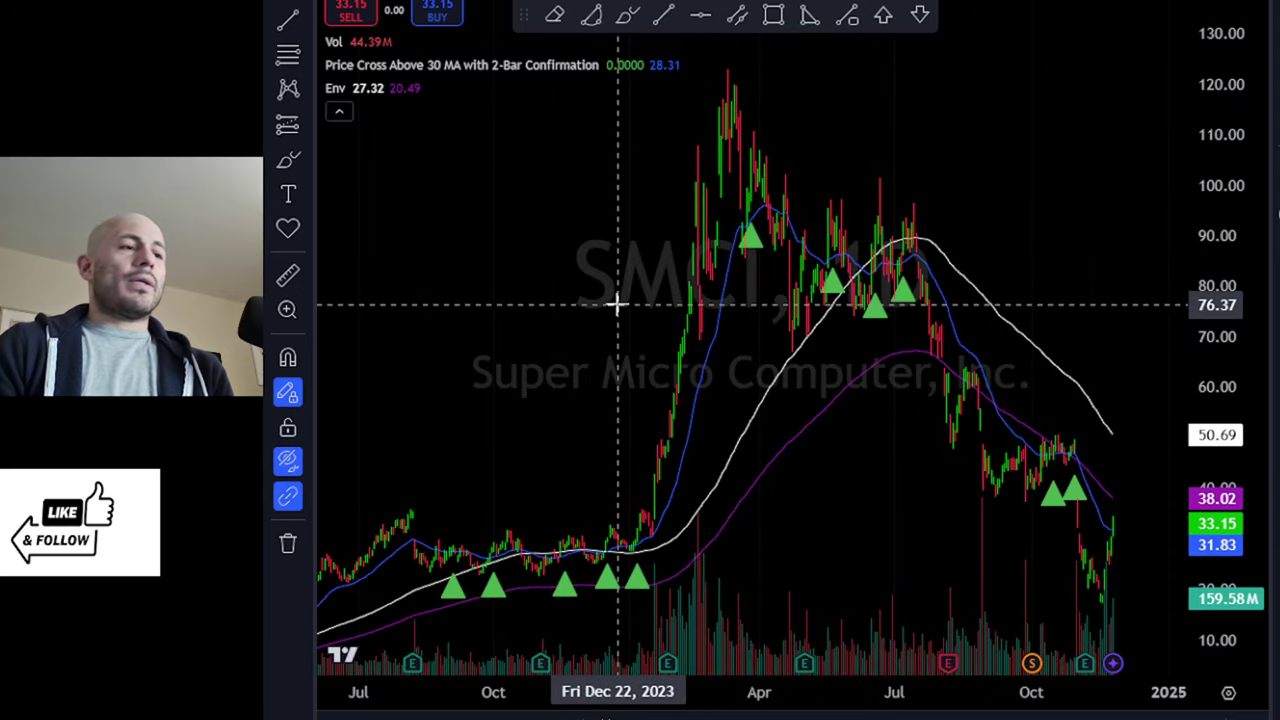
pyautogui.scroll(1, 606, 303)
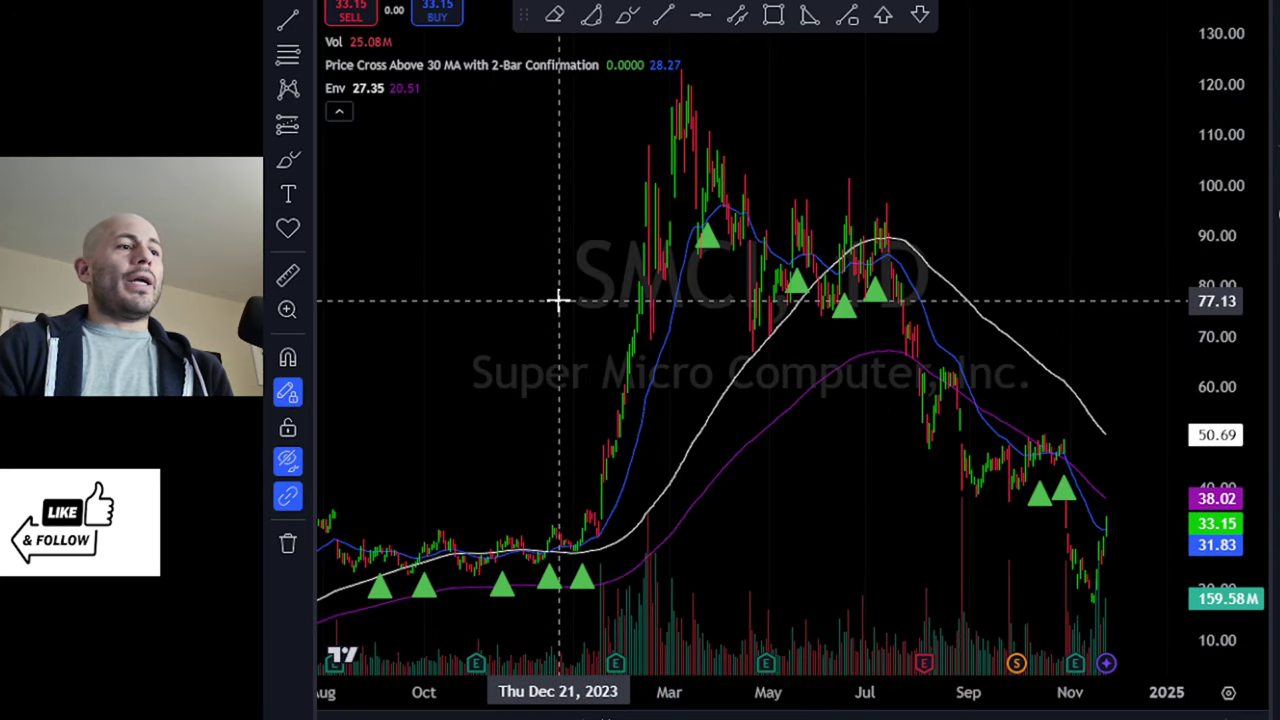
pyautogui.scroll(1, 557, 300)
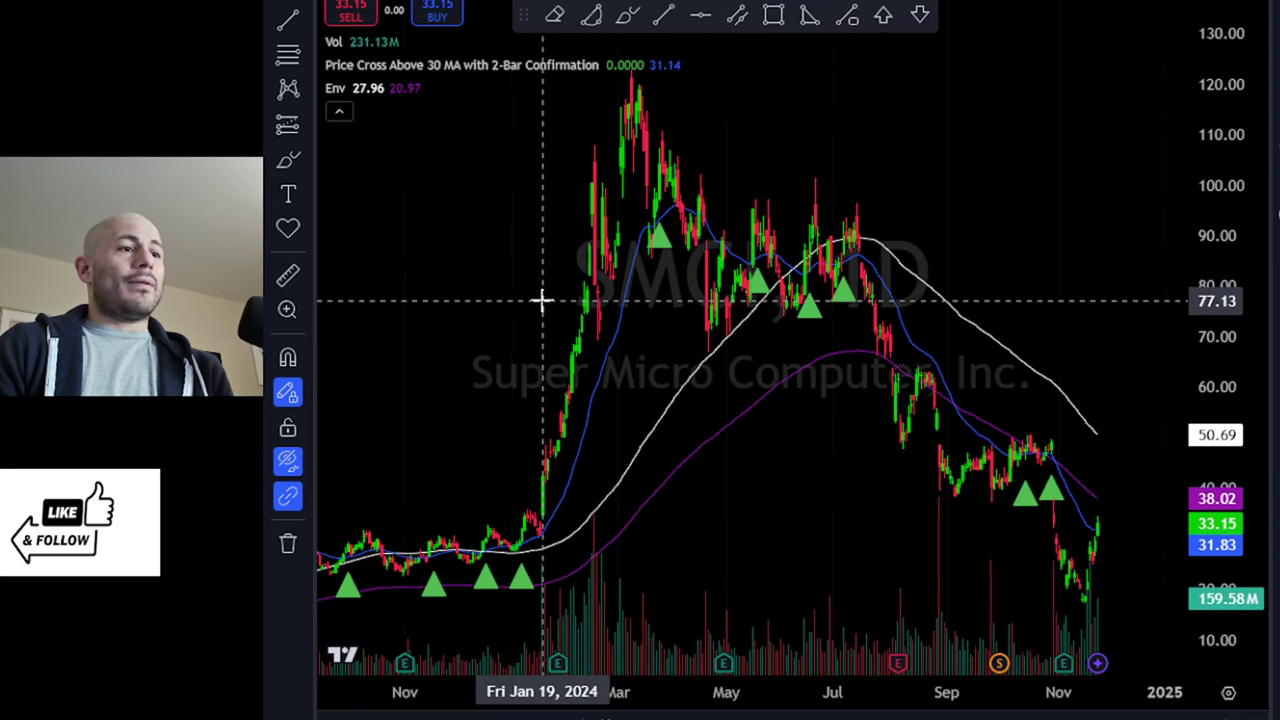
# Measure the SMCI price decline from the March 2024 peak to the November 2024 low, and clear the measurement.
pyautogui.click(287, 275)
pyautogui.click(628, 78)
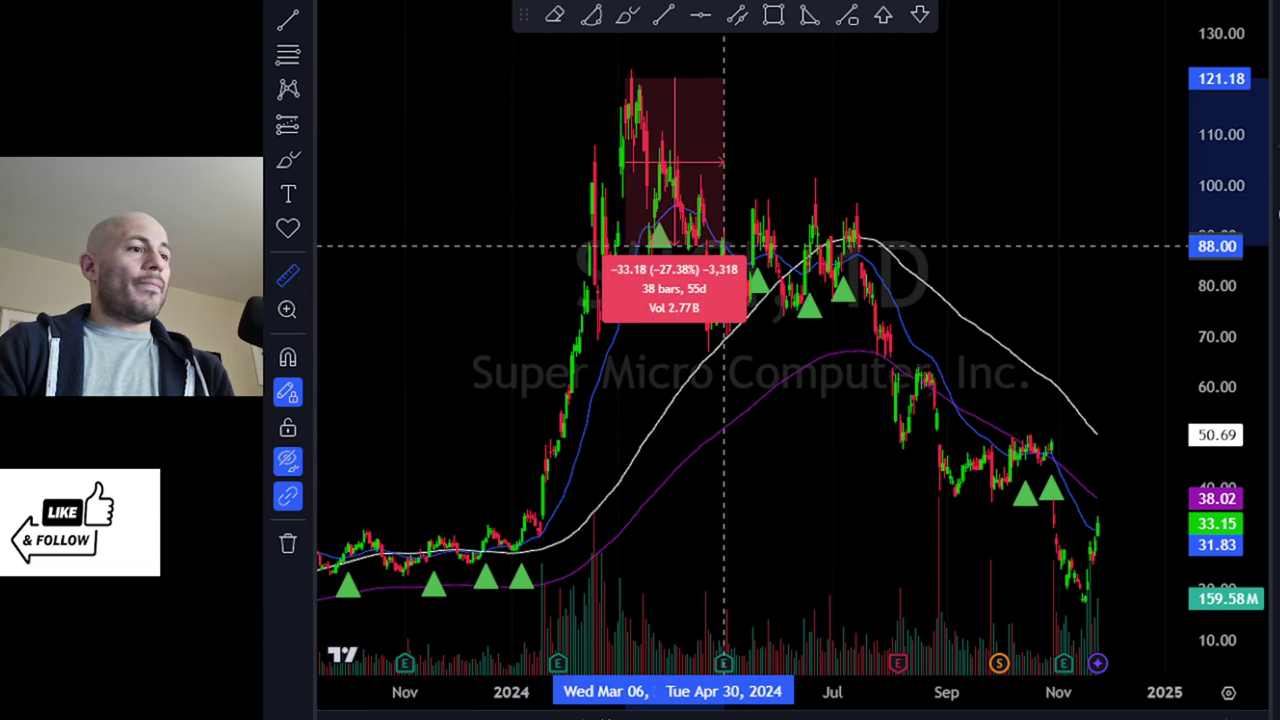
pyautogui.click(1080, 590)
pyautogui.click(491, 266)
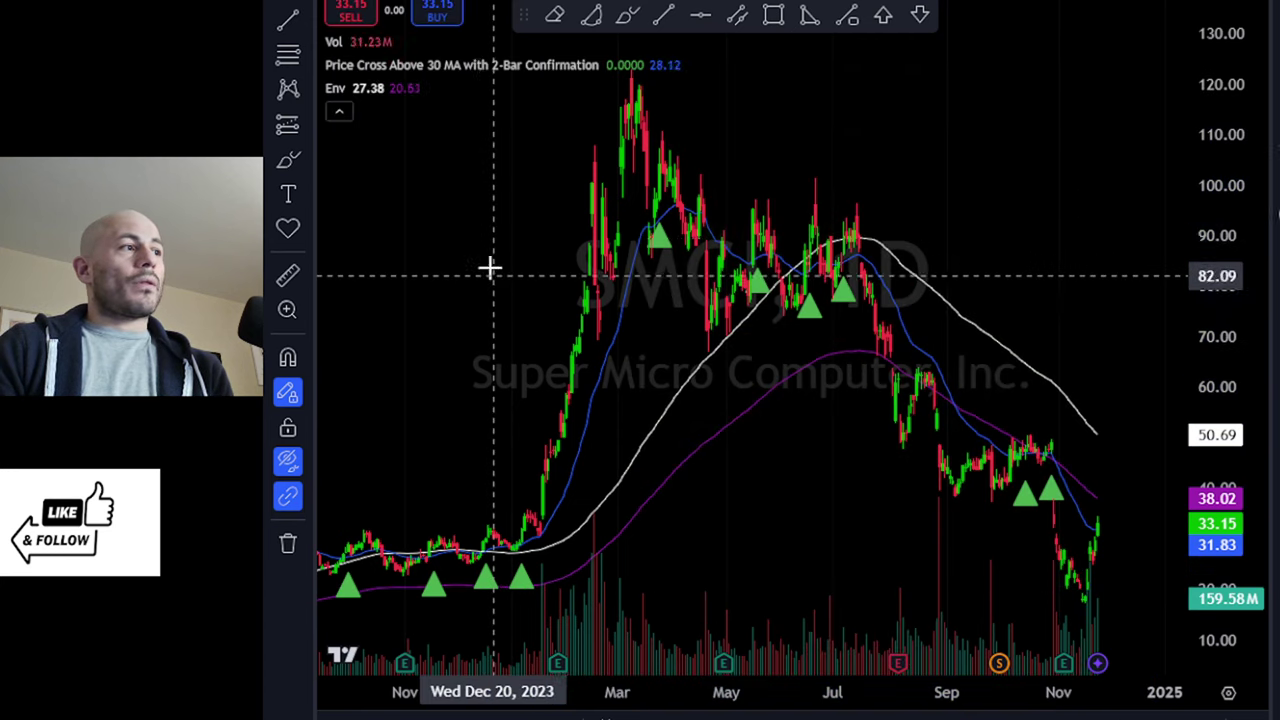
# Examine the SMCI daily candles after the October 2024 buy signals, down to the November 2024 low and rebound.
pyautogui.click(305, 12)
pyautogui.click(526, 261)
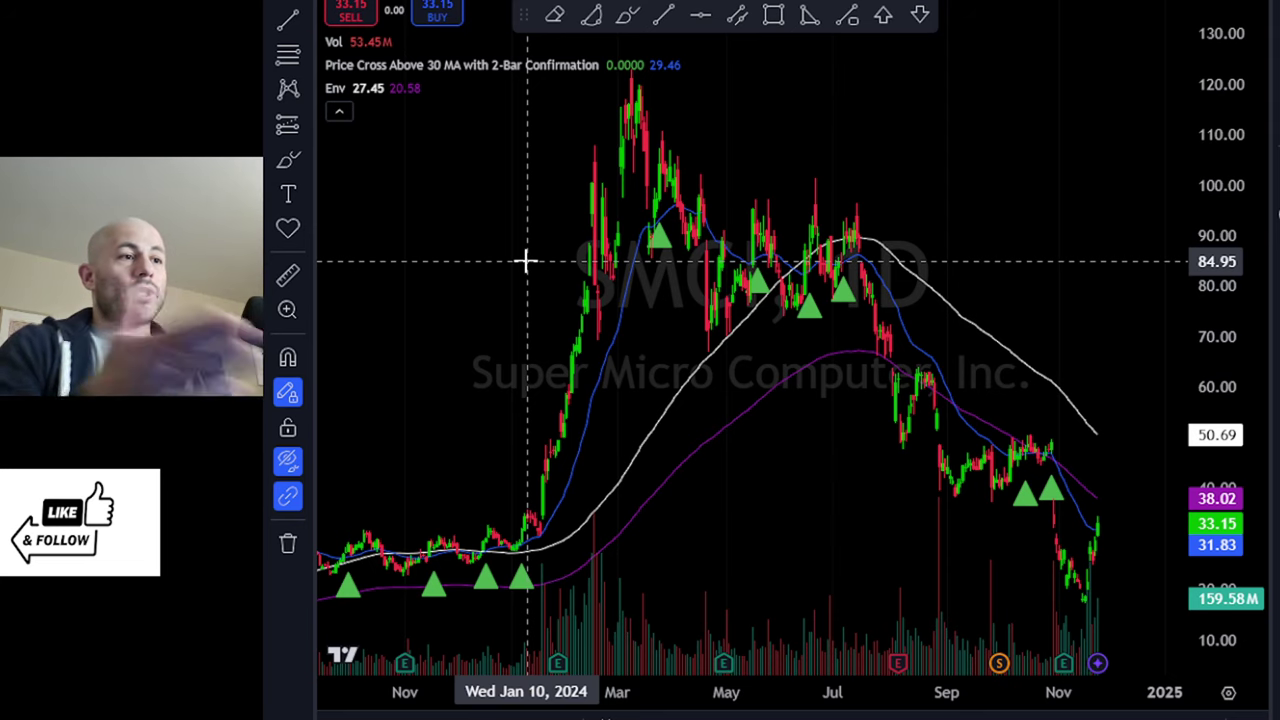
pyautogui.scroll(5, 794, 457)
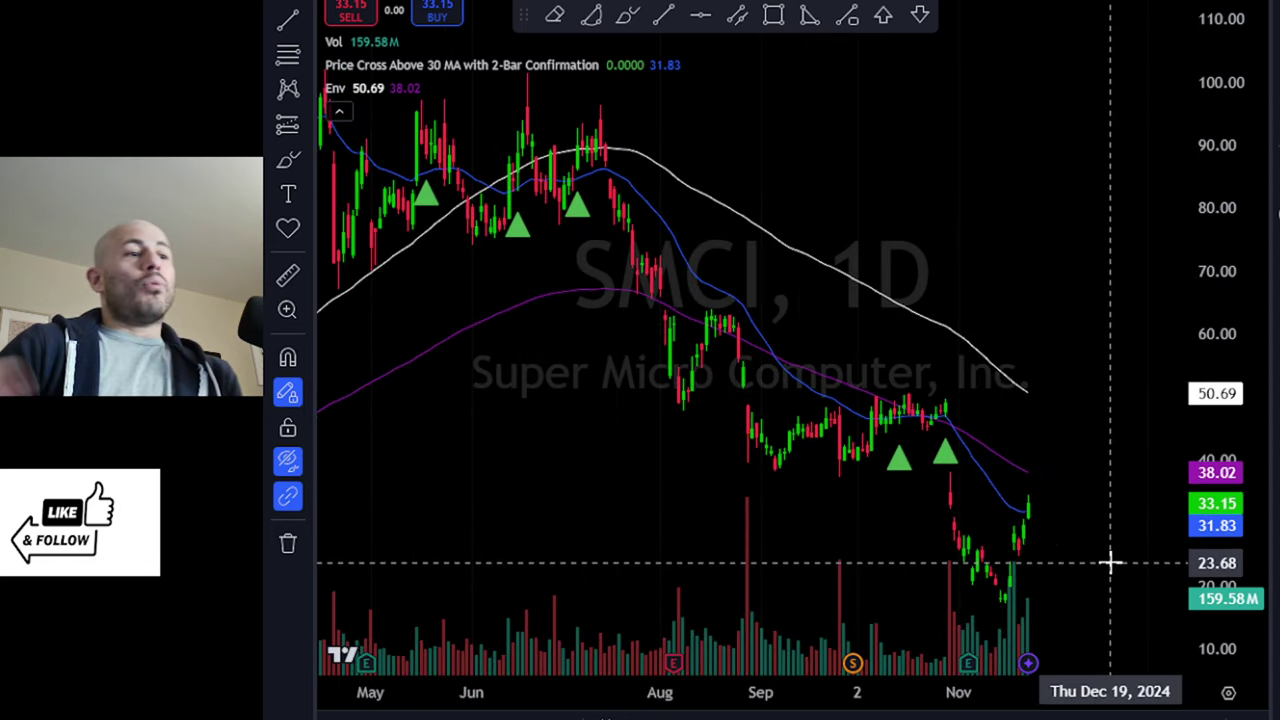
pyautogui.scroll(2, 1110, 563)
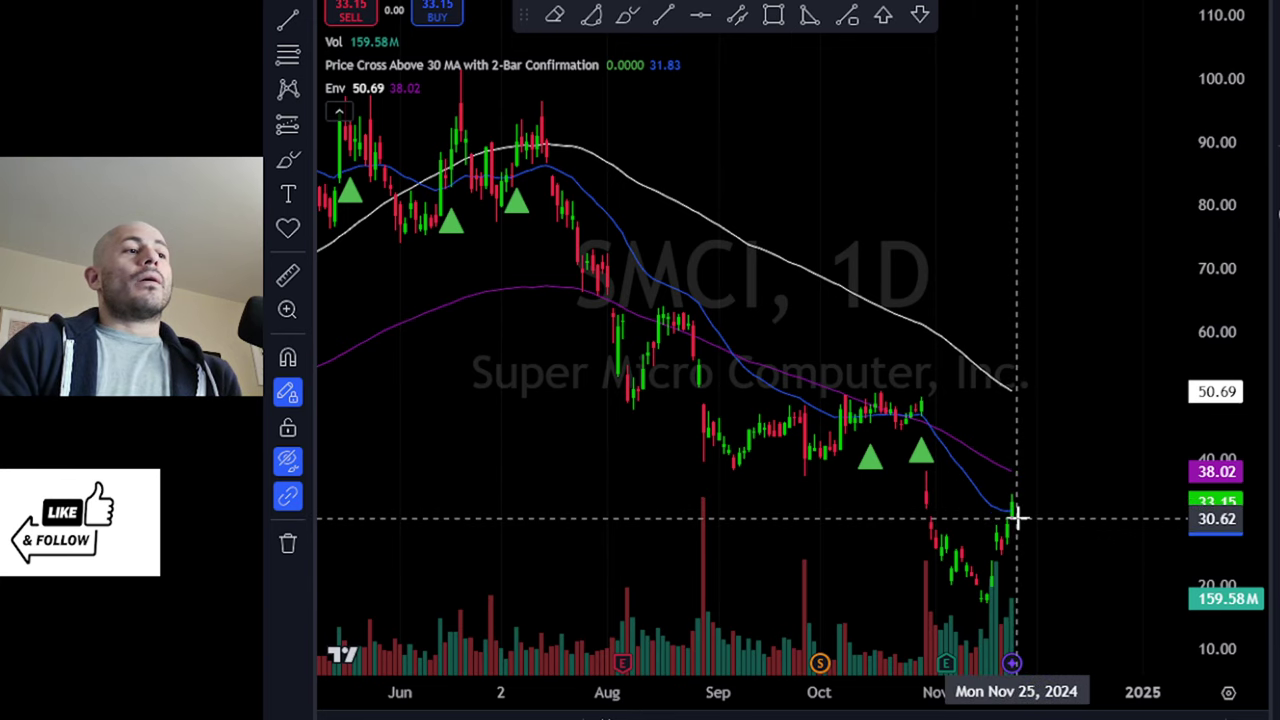
pyautogui.scroll(1, 1014, 518)
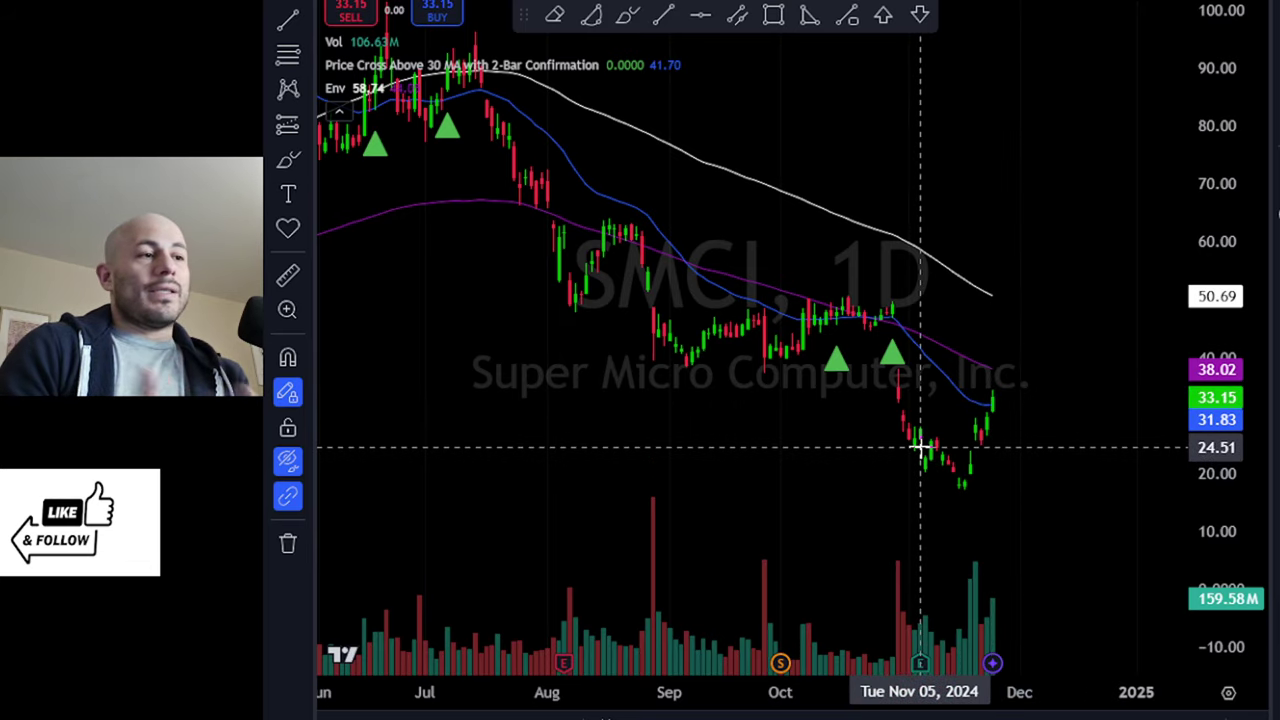
pyautogui.scroll(1, 920, 447)
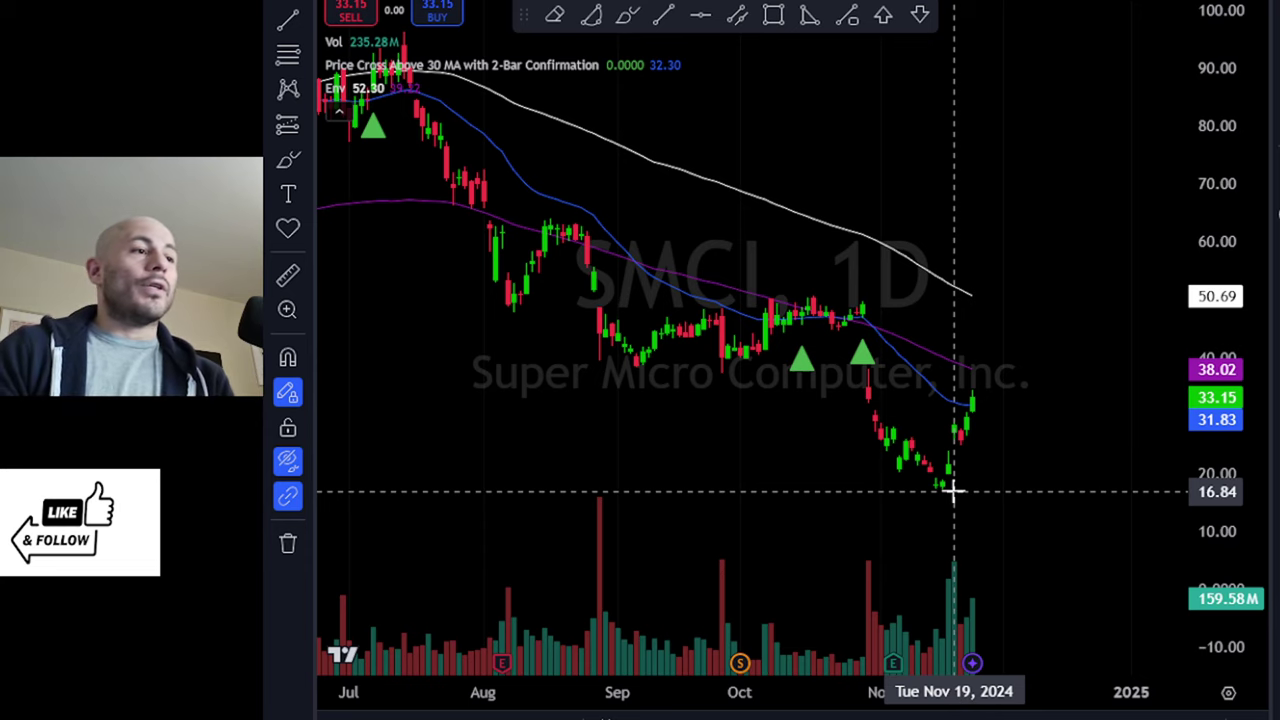
# Review the SMCI daily chart across the 2024 rise and decline, comparing buy signals with the moving averages.
pyautogui.scroll(-5, 750, 443)
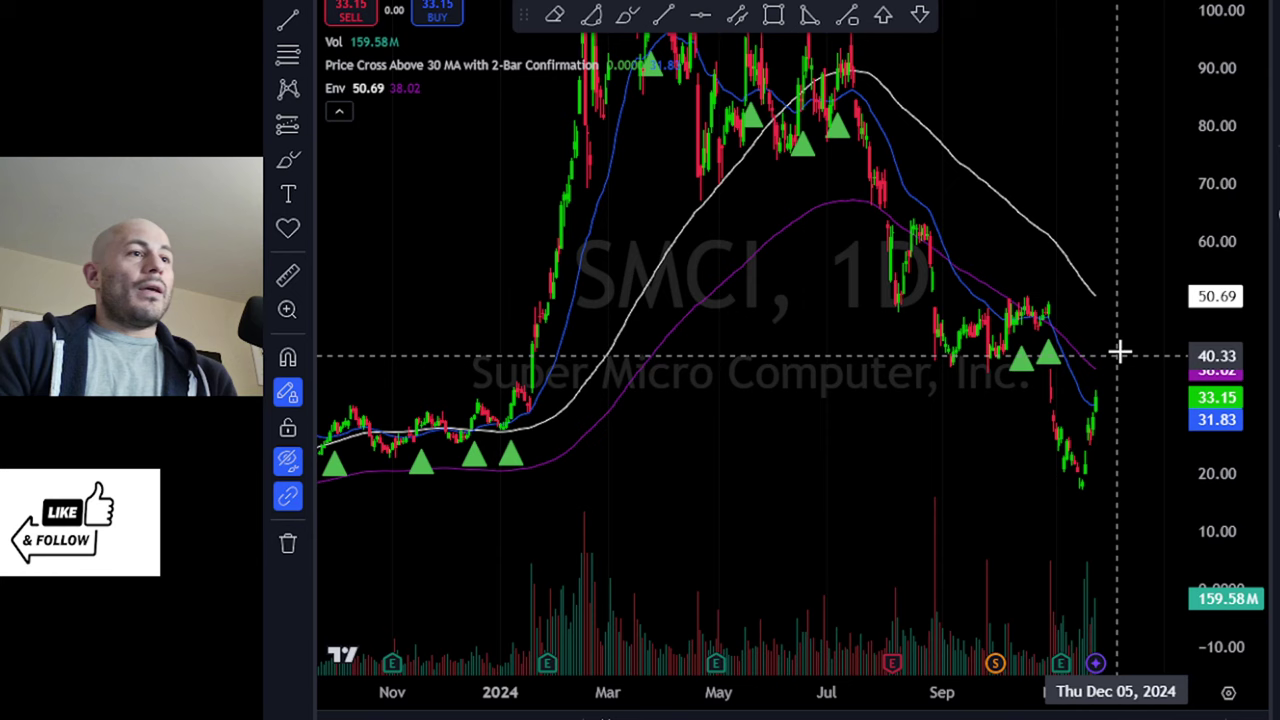
pyautogui.scroll(-2, 1201, 198)
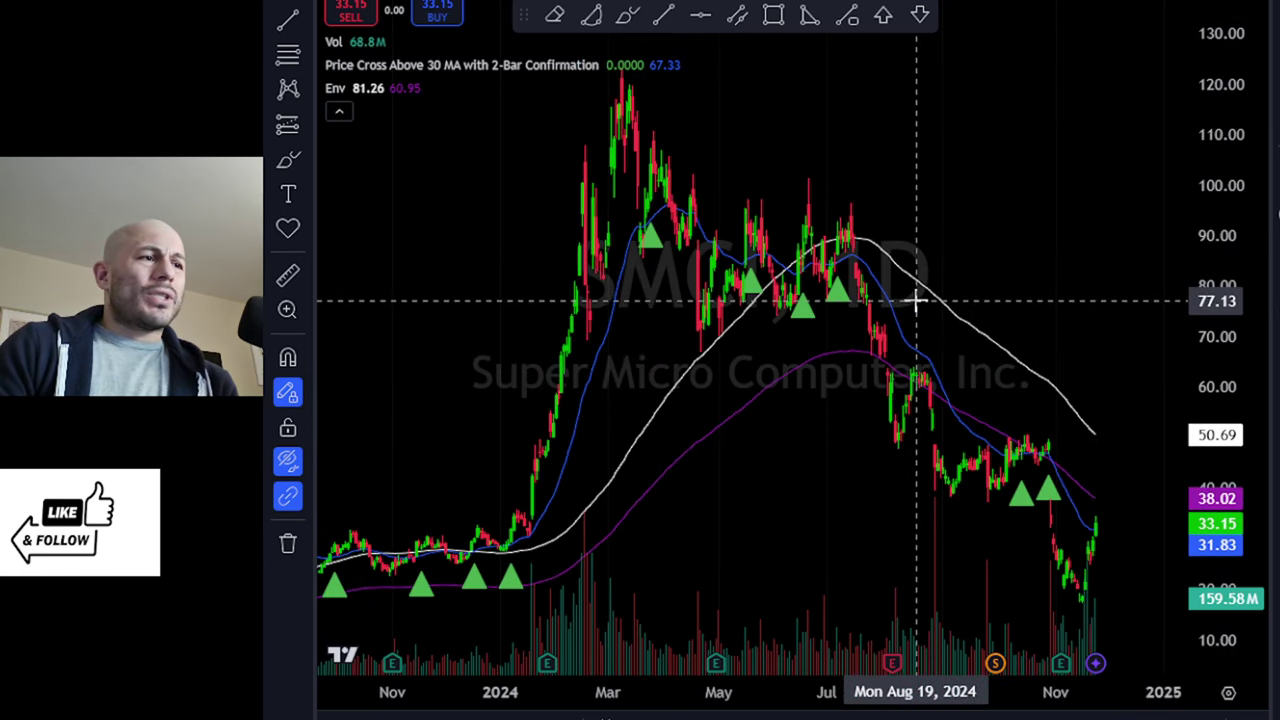
pyautogui.scroll(-2, 917, 305)
pyautogui.scroll(2, 917, 310)
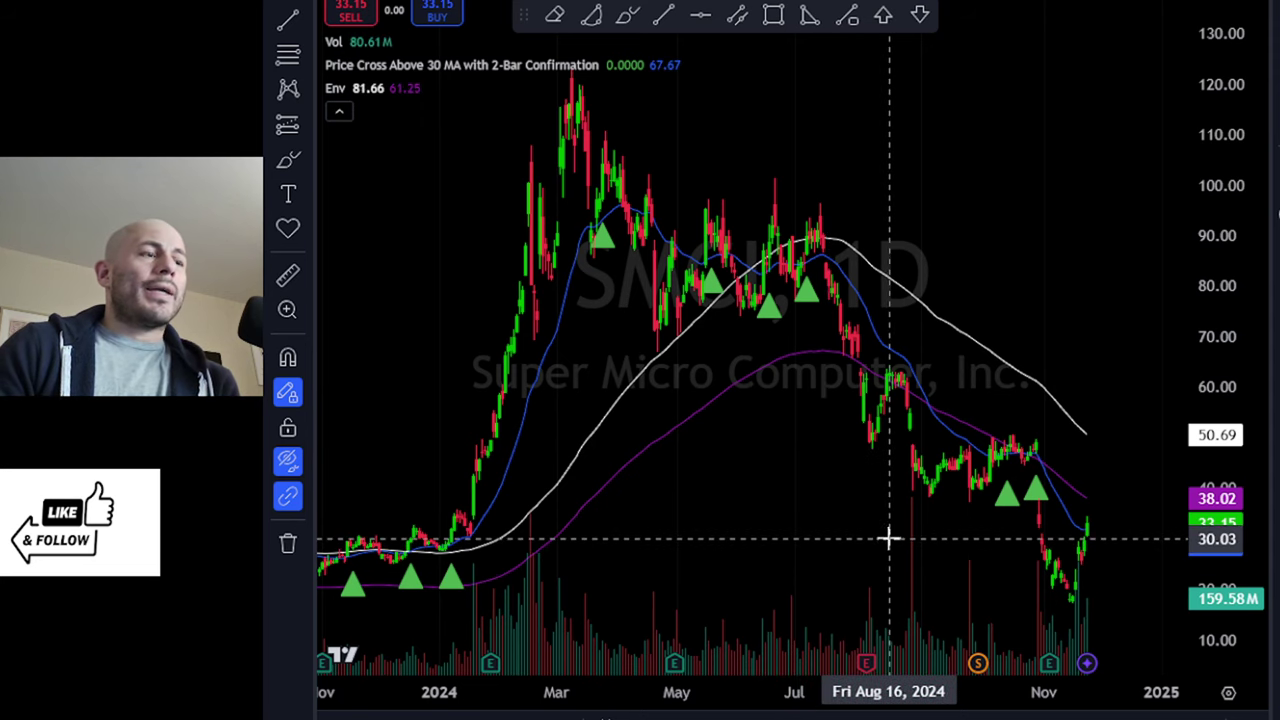
pyautogui.moveTo(889, 537); pyautogui.dragTo(829, 522)
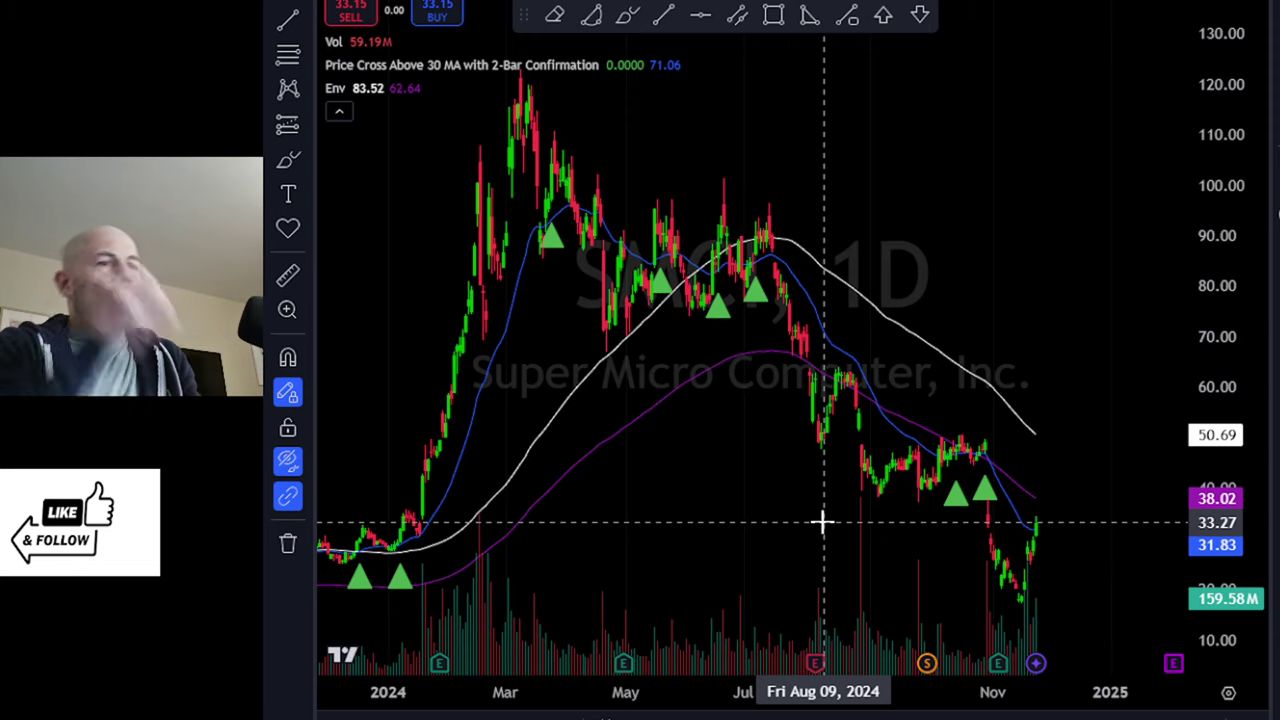
# Load TSLA on the daily chart and consult the tsla row in the spreadsheet's negative expected value stocks table.
pyautogui.write('TSLA')
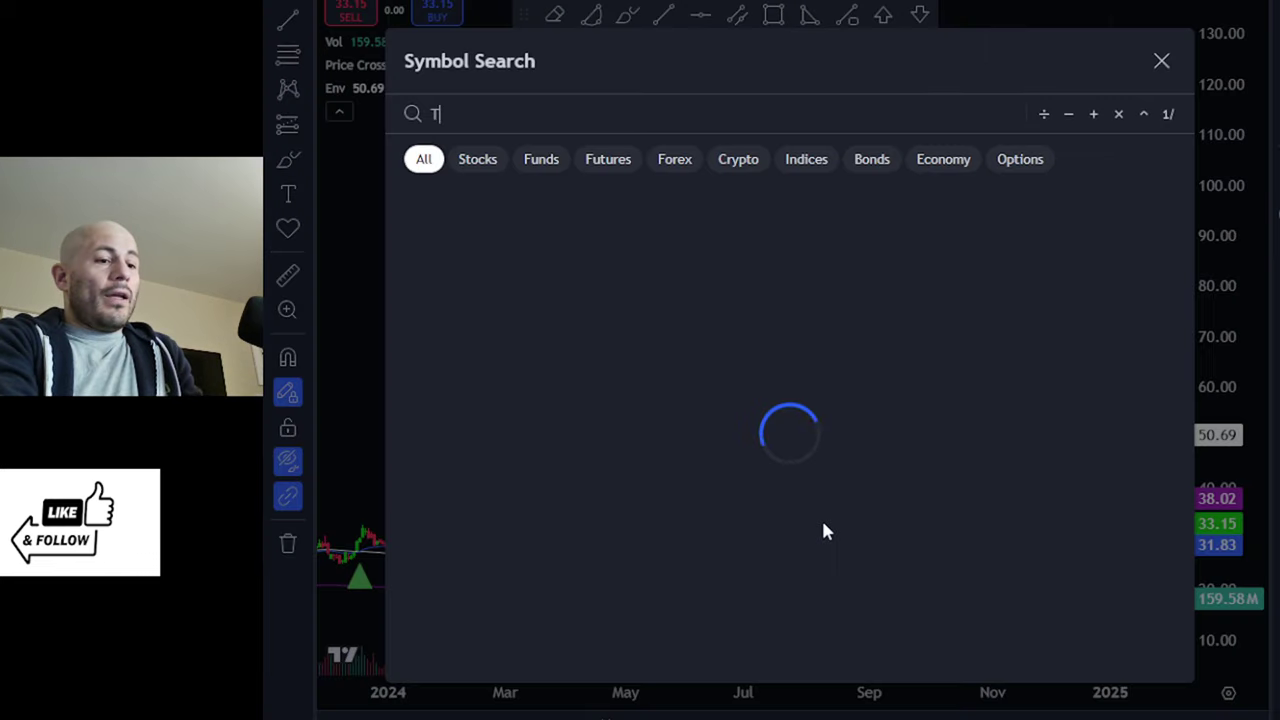
pyautogui.press('Return')
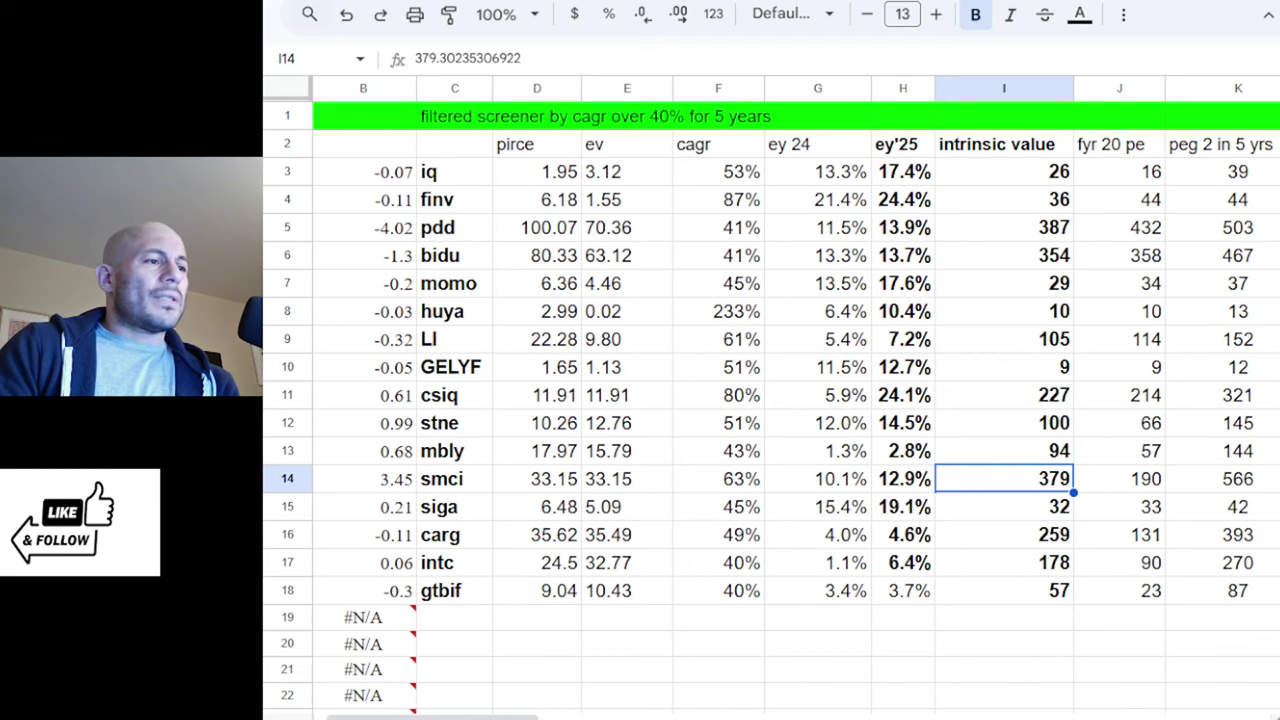
pyautogui.hscroll(10, 790, 400)
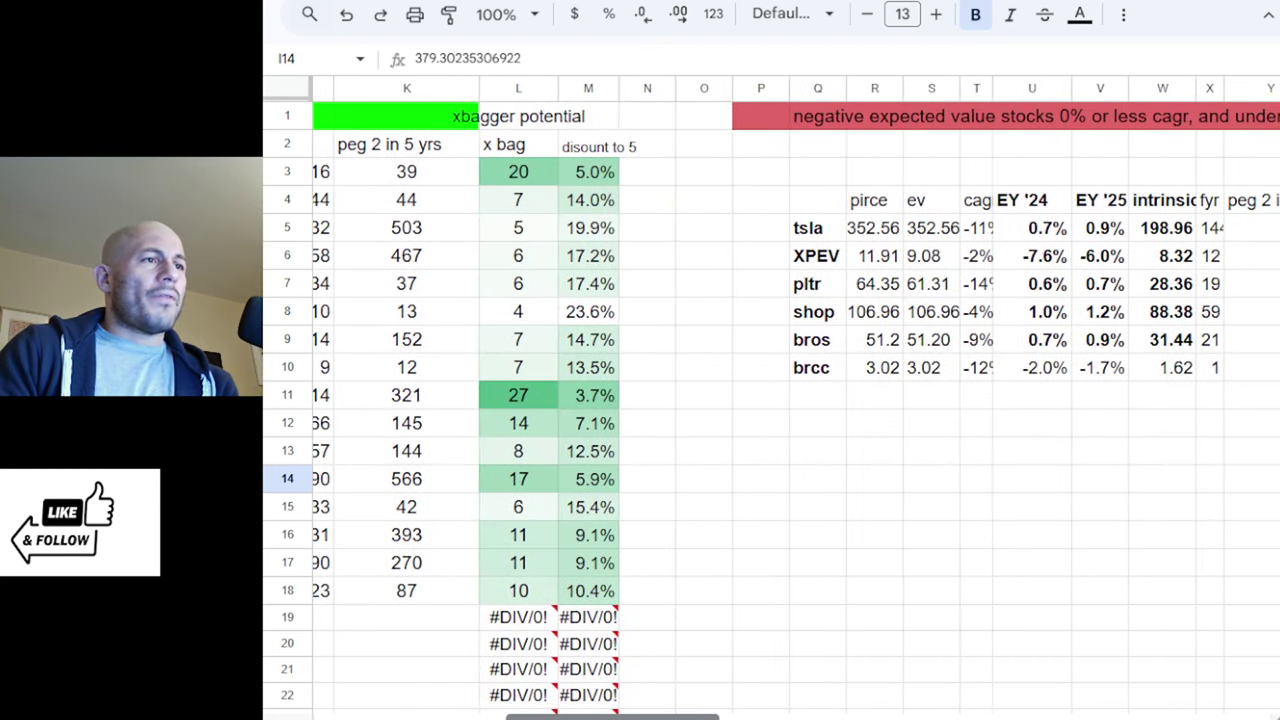
pyautogui.hscroll(5, 790, 400)
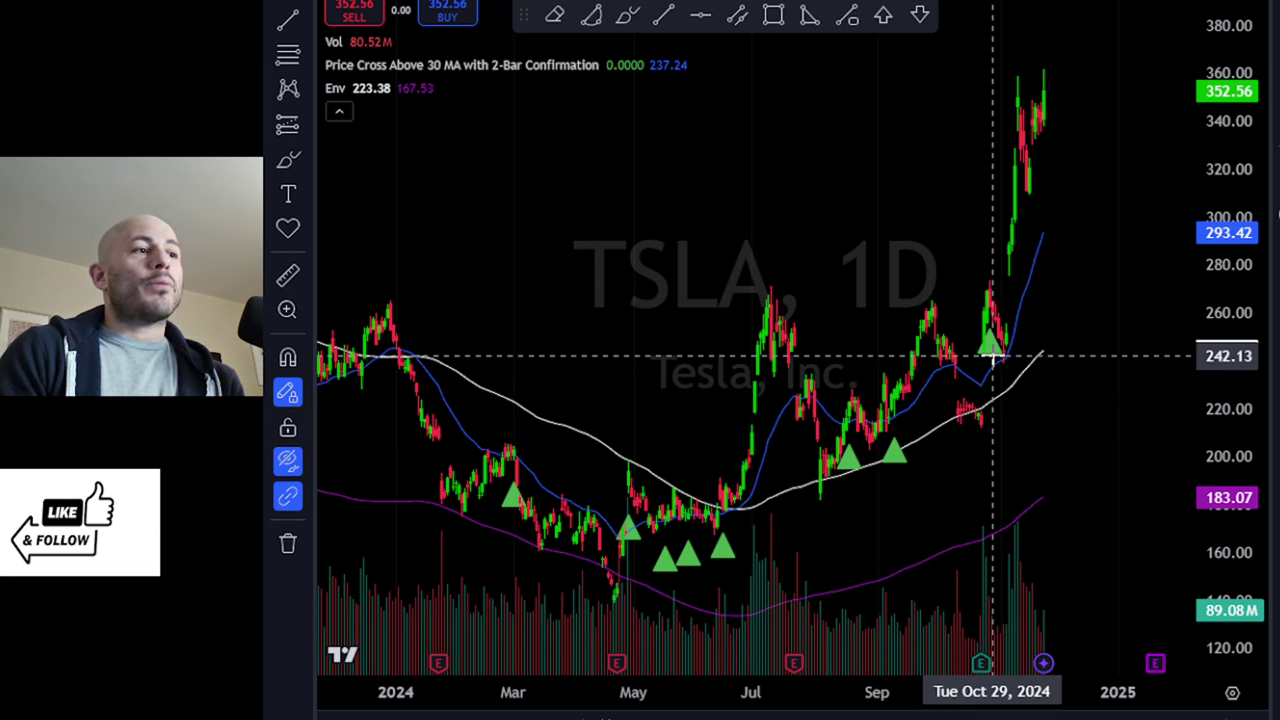
# Examine the TSLA buy-signal triangles against the moving averages on the daily chart, from 2020 through November 2024.
pyautogui.scroll(-4, 993, 357)
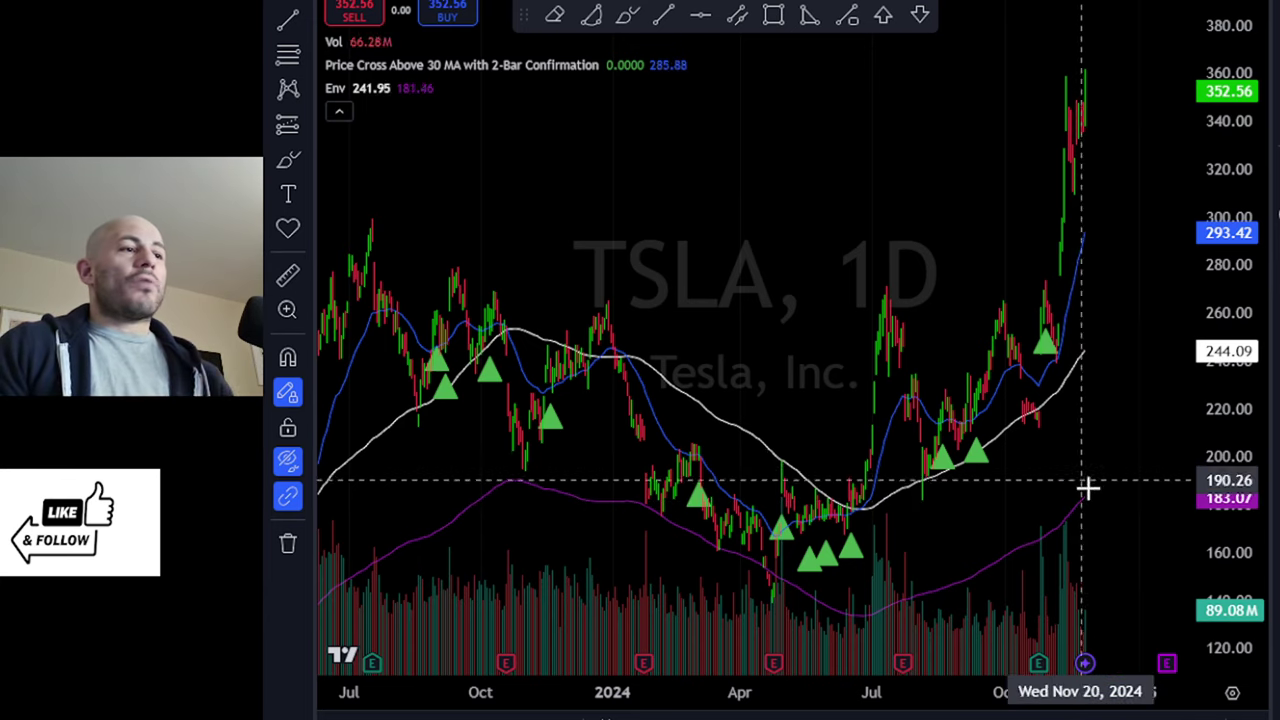
pyautogui.scroll(-4, 1131, 524)
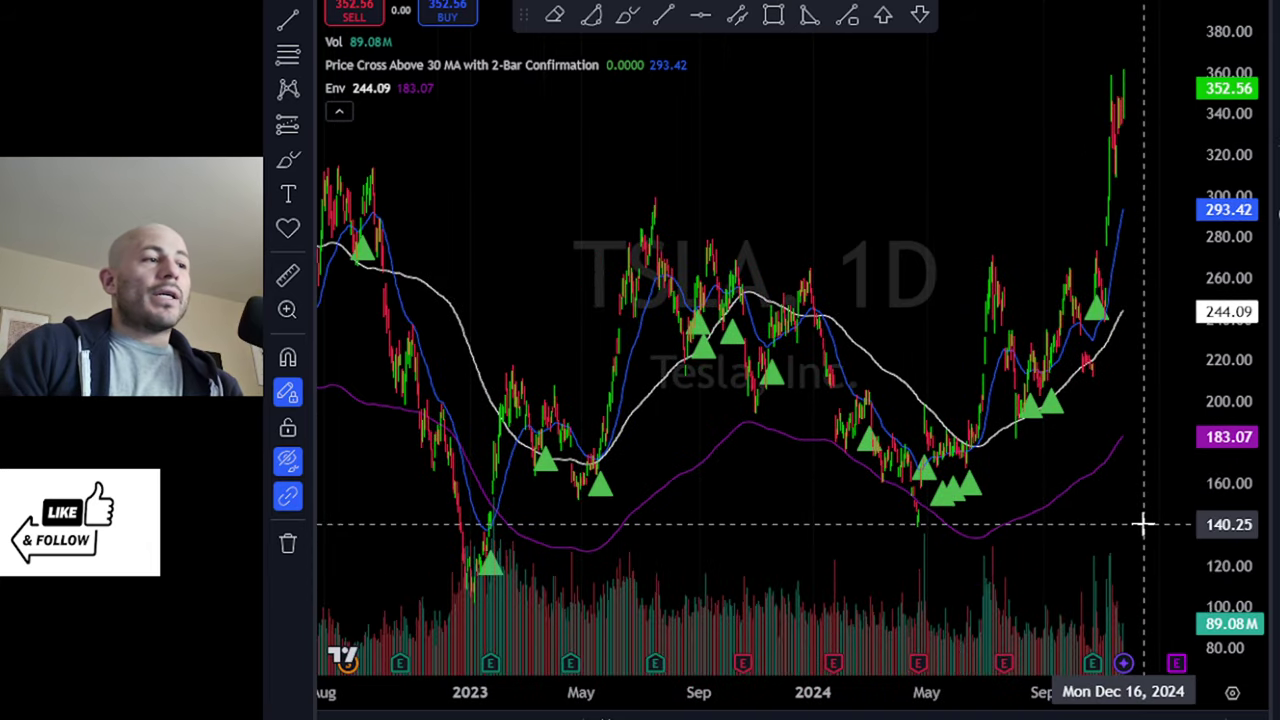
pyautogui.scroll(2, 1140, 524)
pyautogui.scroll(1, 1143, 524)
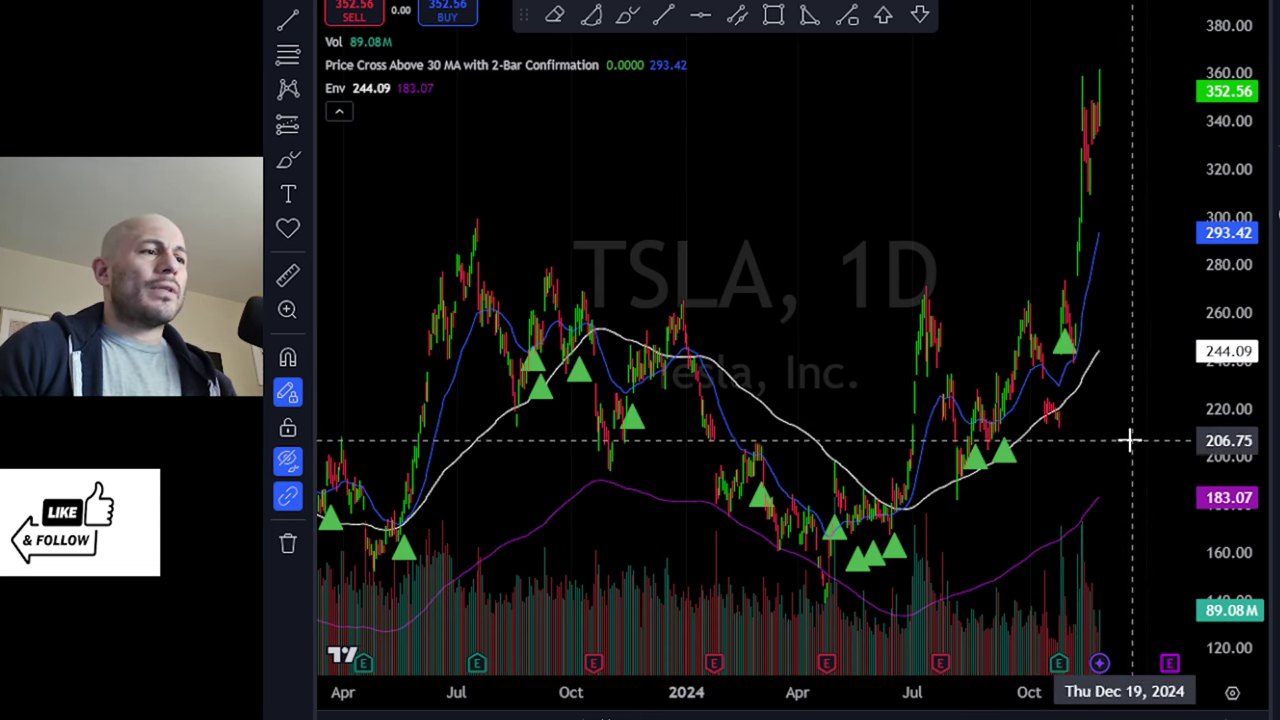
pyautogui.scroll(-1, 1128, 439)
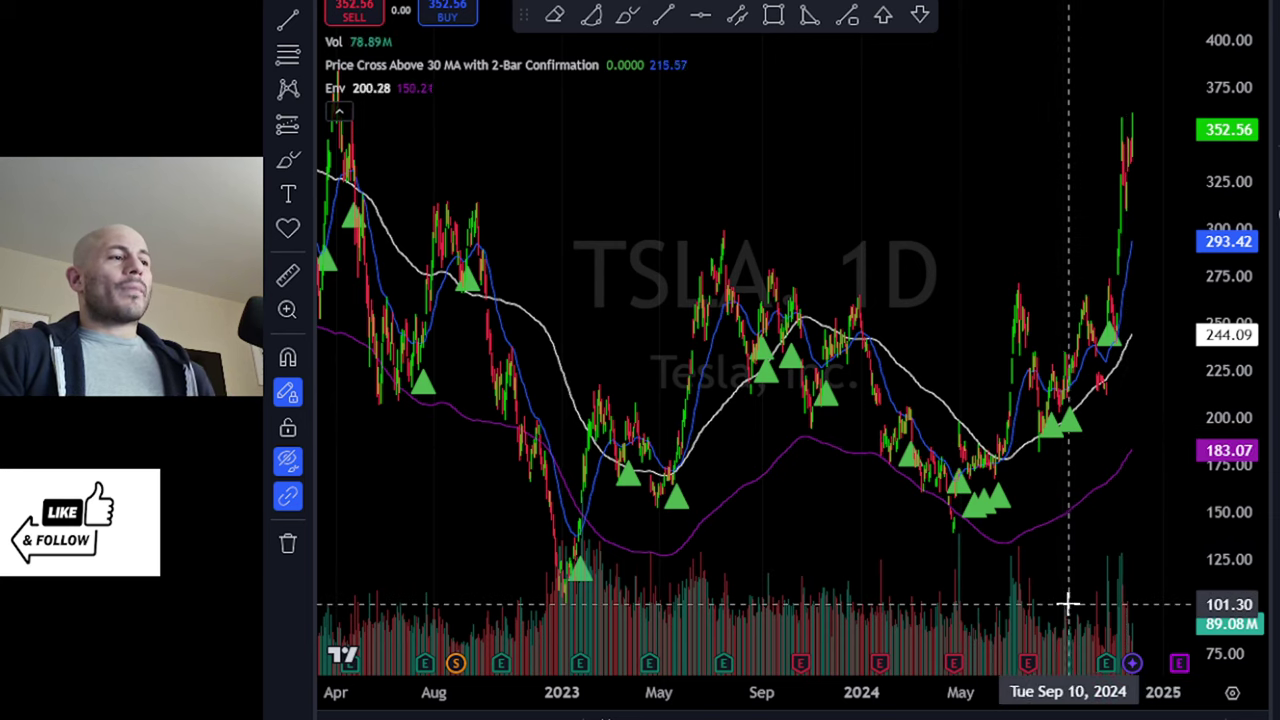
pyautogui.scroll(-4, 1031, 603)
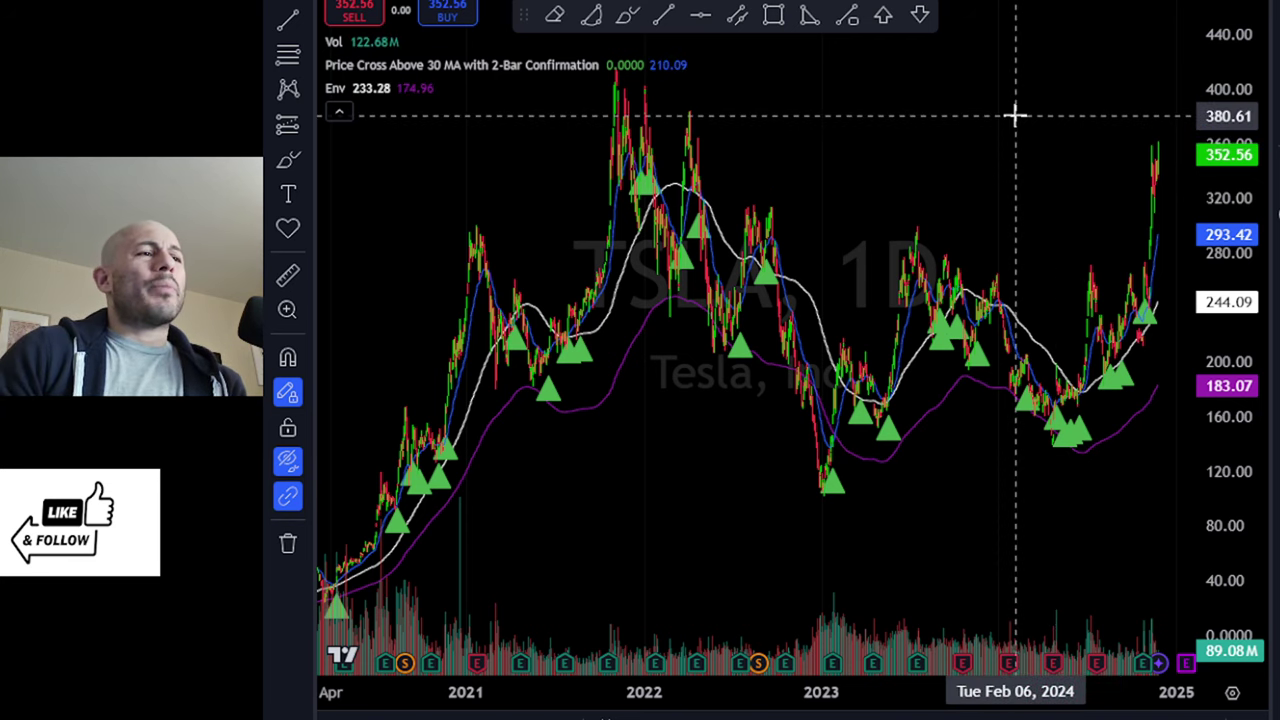
pyautogui.scroll(2, 1023, 140)
pyautogui.hotkey('ctrl', 'Tab')
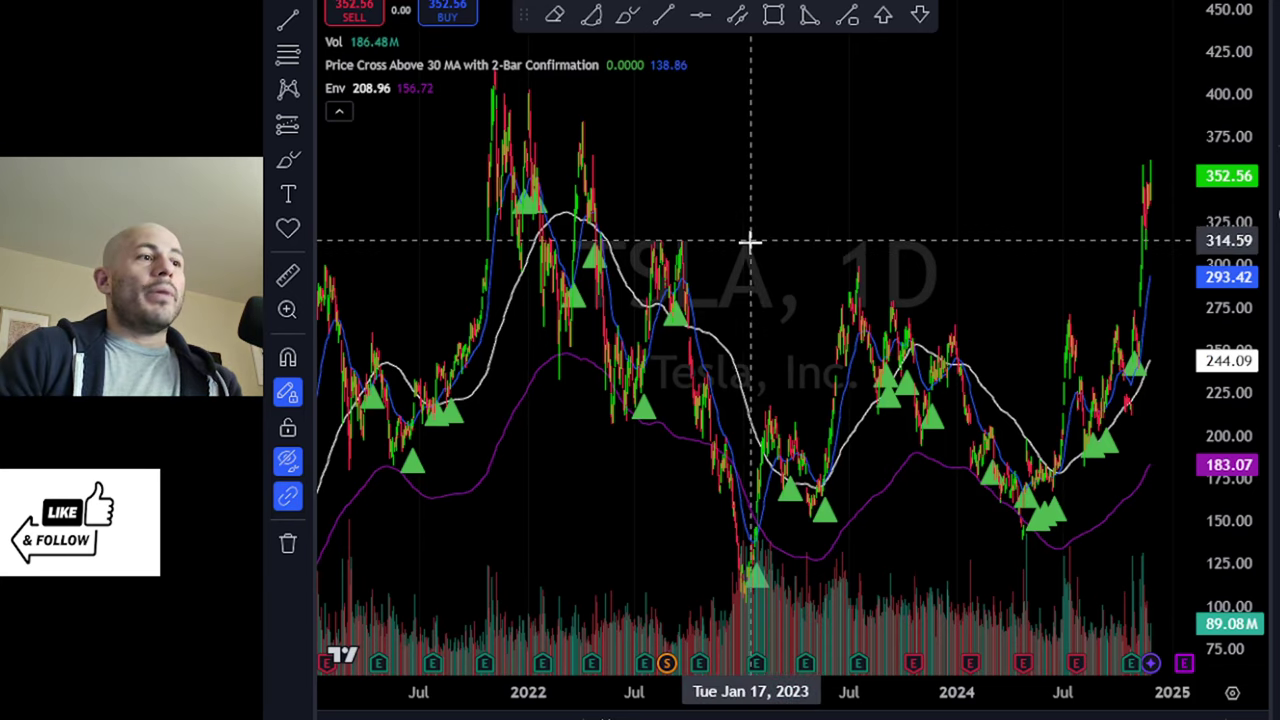
pyautogui.scroll(5, 866, 251)
pyautogui.scroll(4, 866, 251)
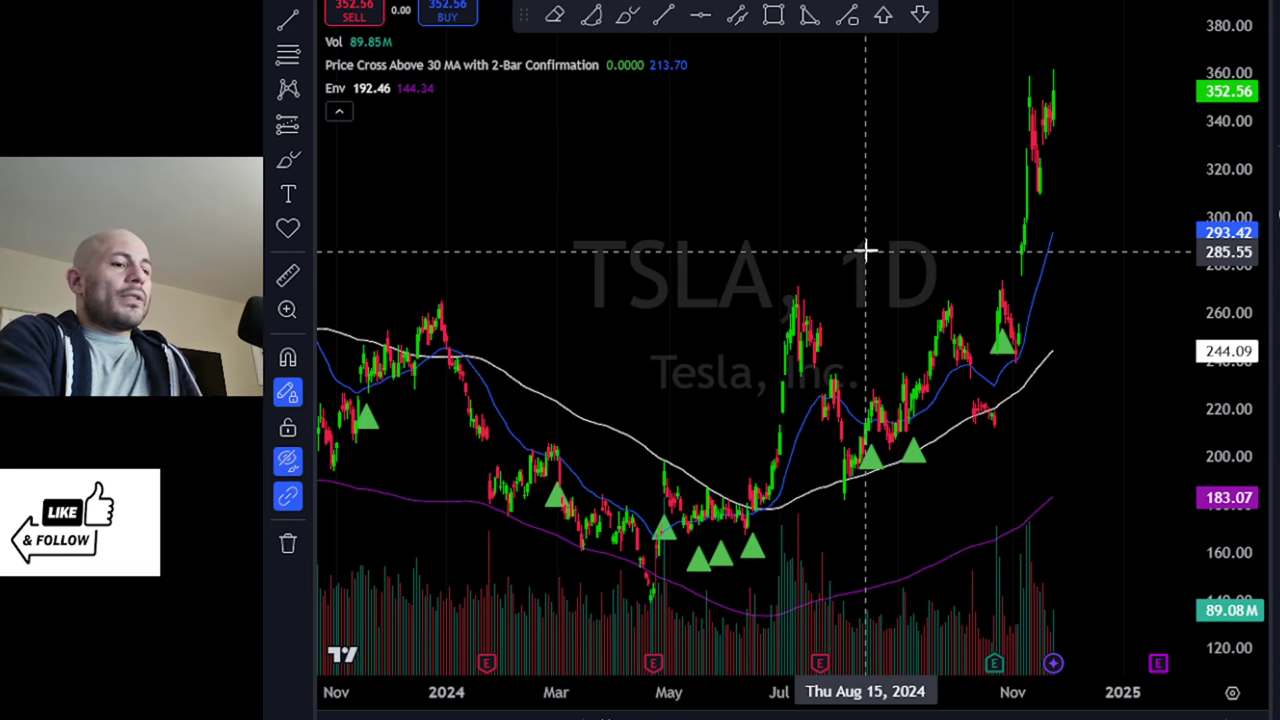
# Load the IONQ daily chart to view its buy signals, followed by the OKLO daily chart.
pyautogui.write('IONN')
pyautogui.press('BackSpace')
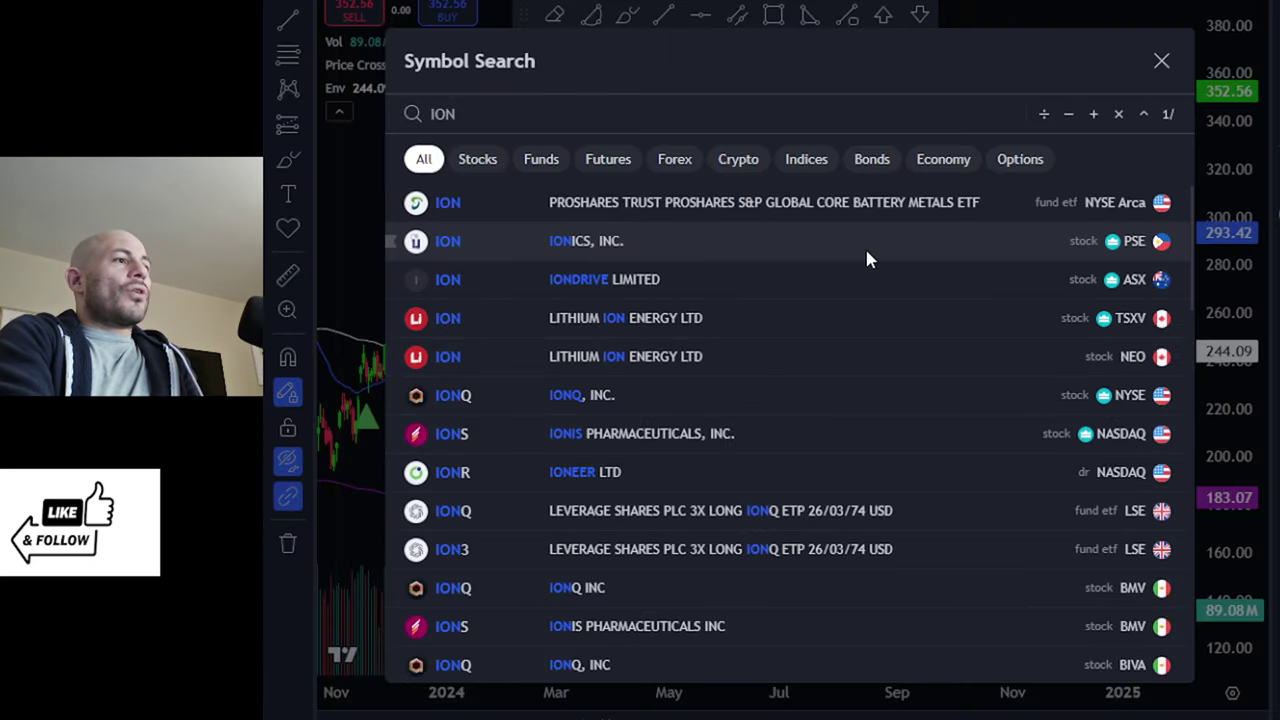
pyautogui.write('Q')
pyautogui.press('Return')
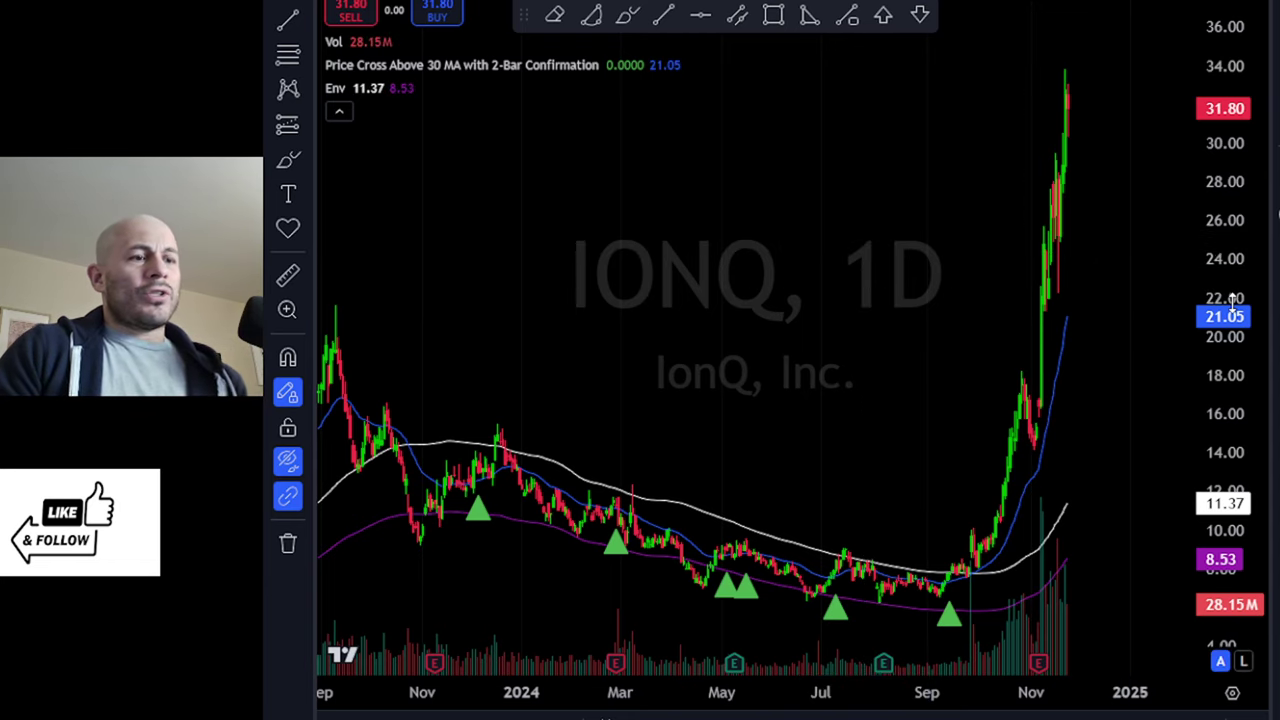
pyautogui.write('OKLO')
pyautogui.press('Return')
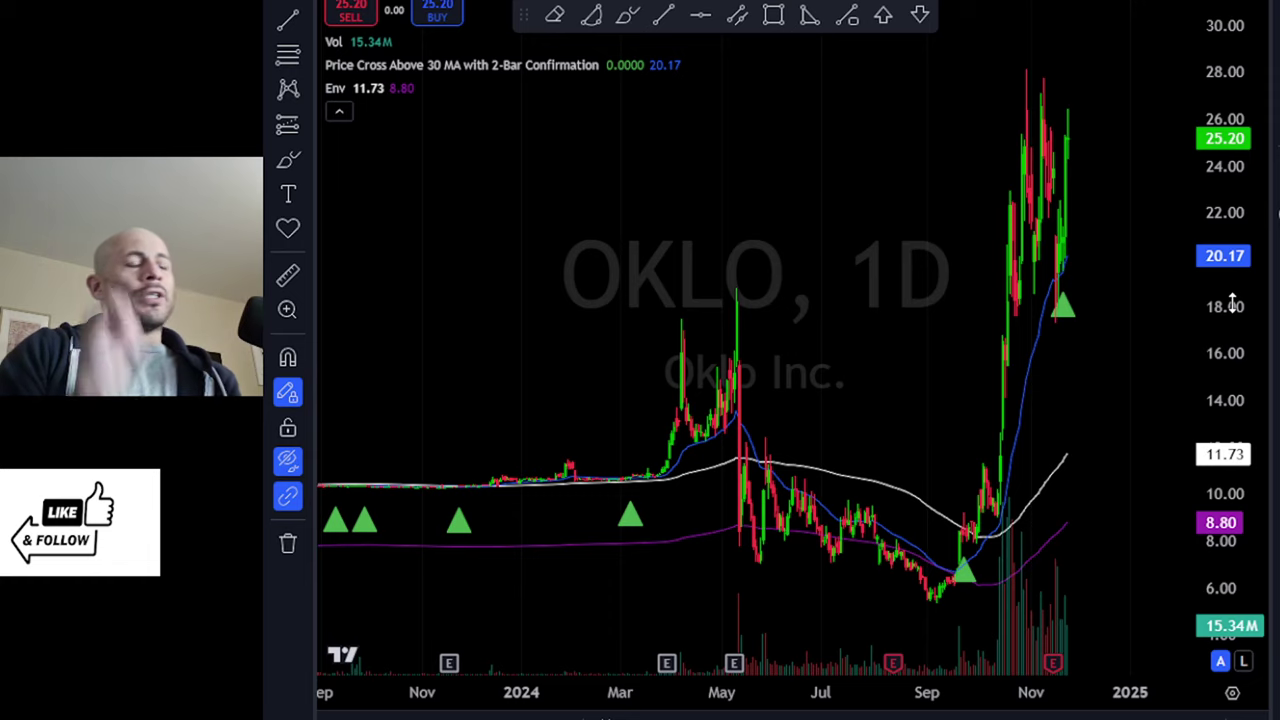
# Load the ETHUSD daily chart to view its buy signals, followed by the BTCUSD daily chart.
pyautogui.write('ETHUSD')
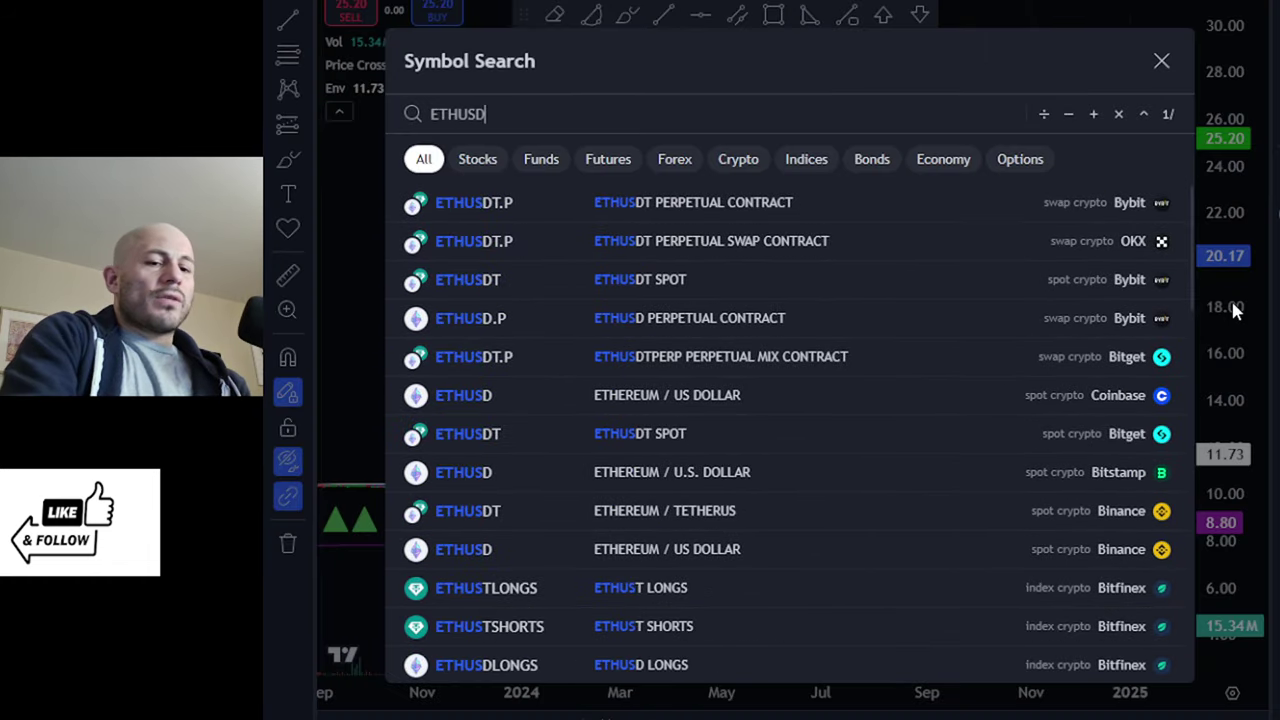
pyautogui.press('Return')
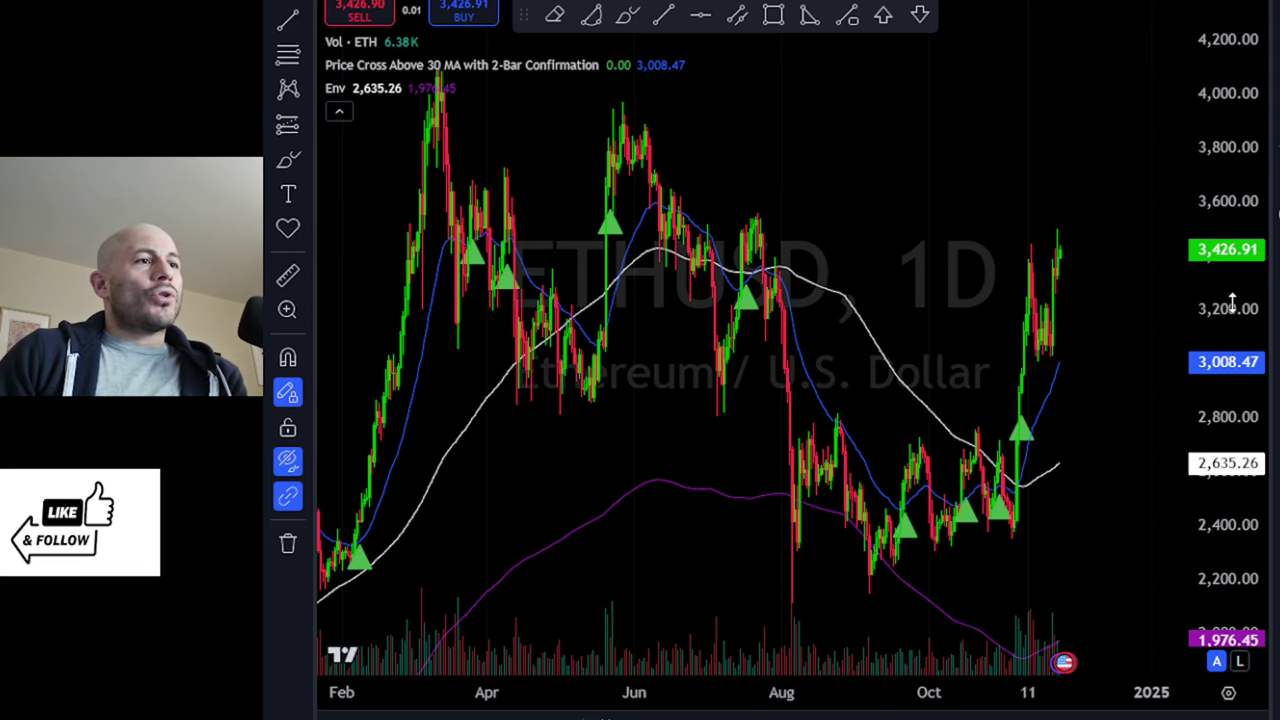
pyautogui.write('BTC')
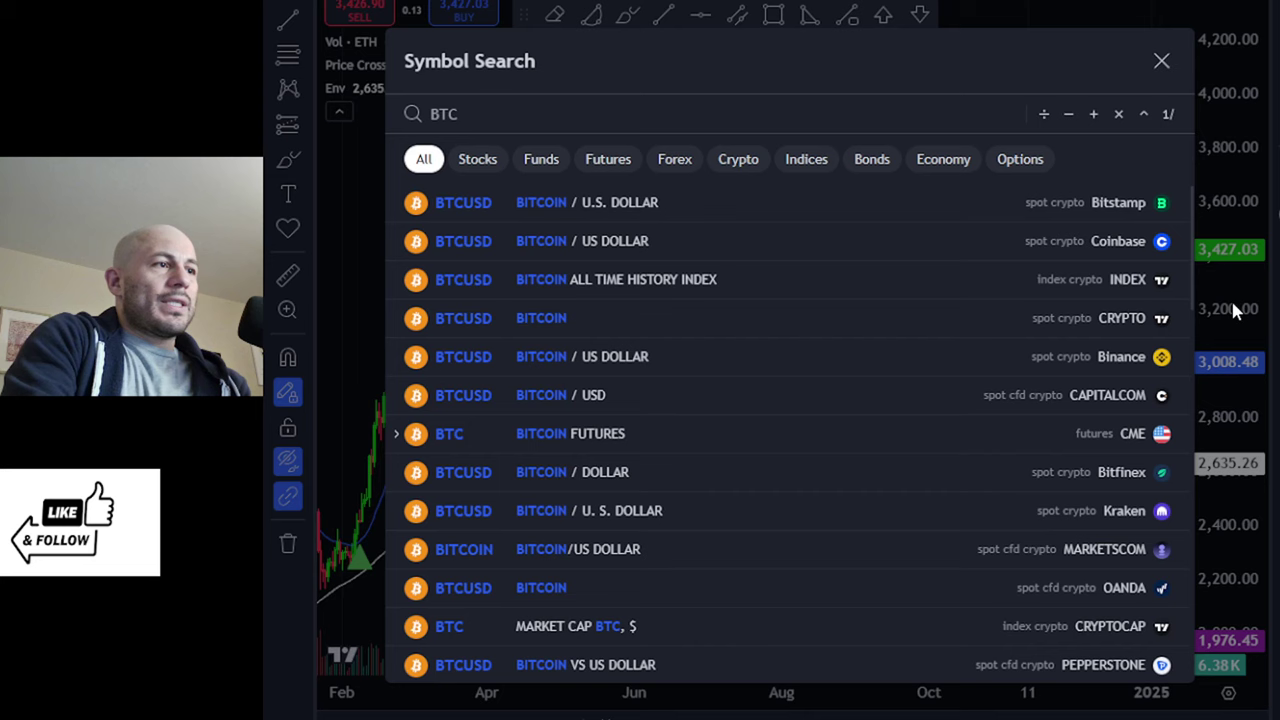
pyautogui.write('USD')
pyautogui.press('Return')
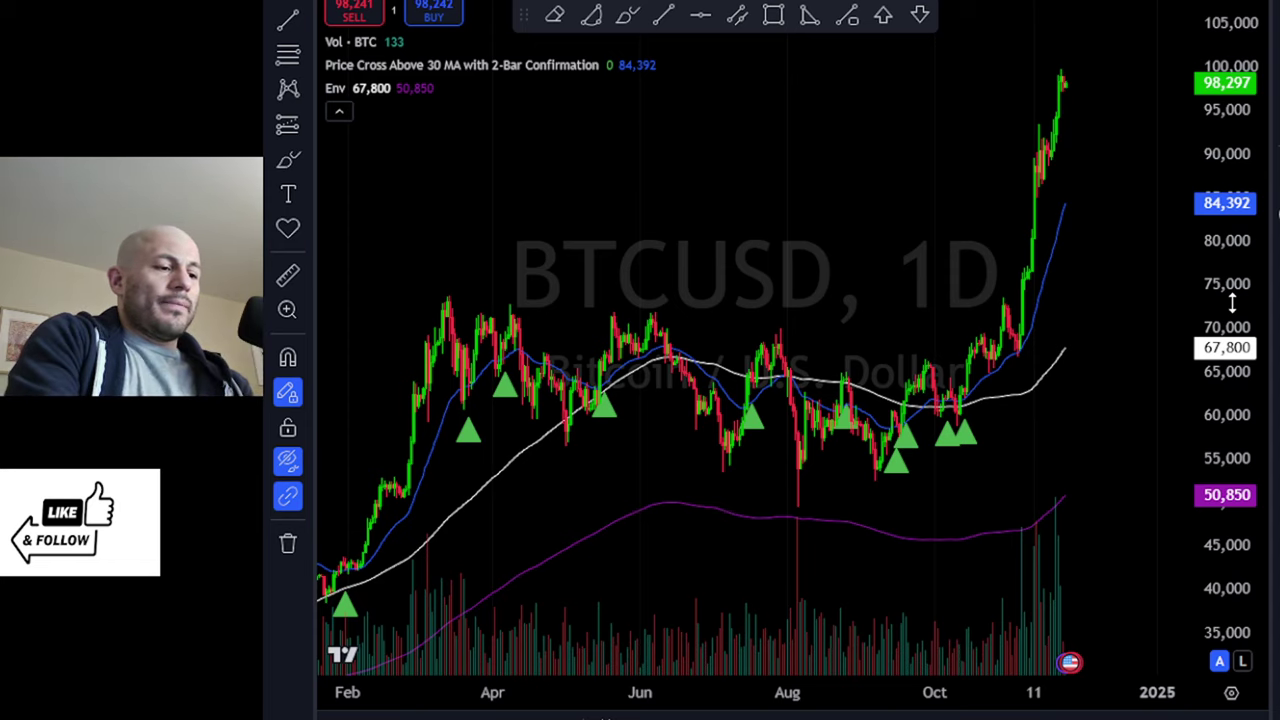
# Load the DOGEUSD daily chart to view its buy signals against the moving averages.
pyautogui.write('DOGEU')
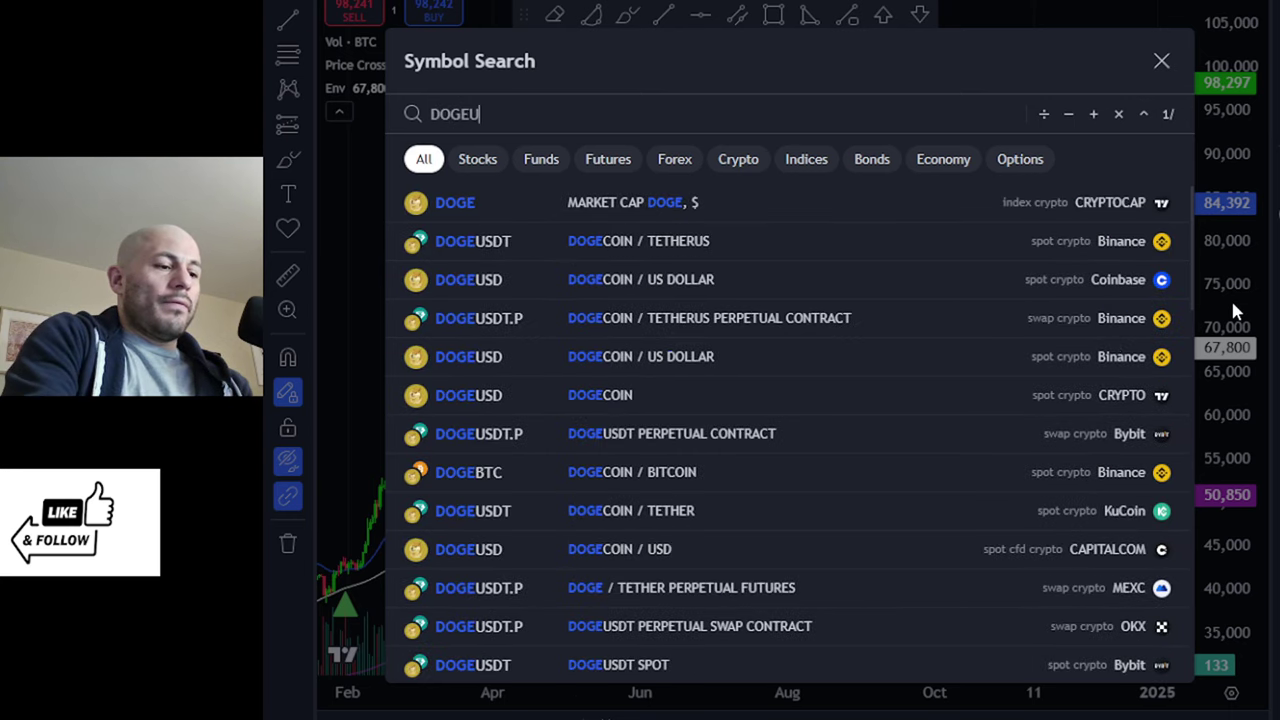
pyautogui.write('SD')
pyautogui.press('Return')
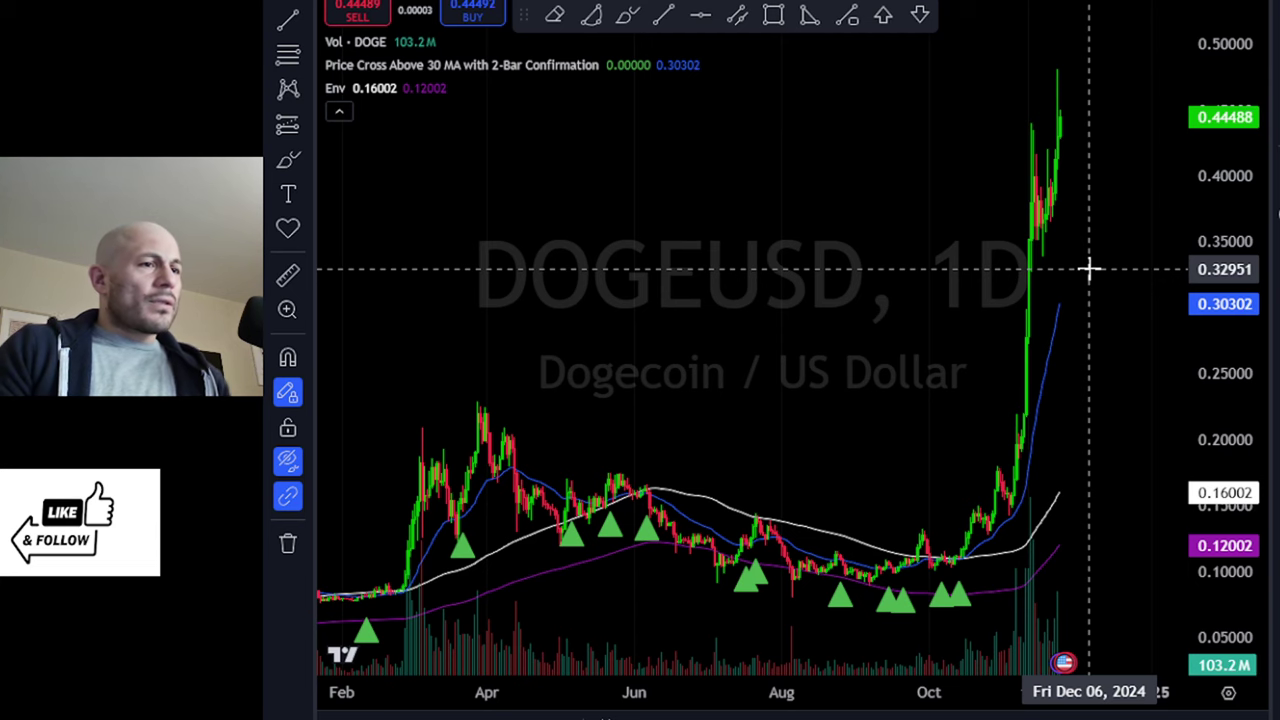
# Open the Pine Editor, review the break script's 52-week-high entry condition and exit rules, and collapse the editor.
pyautogui.click(1250, 712)
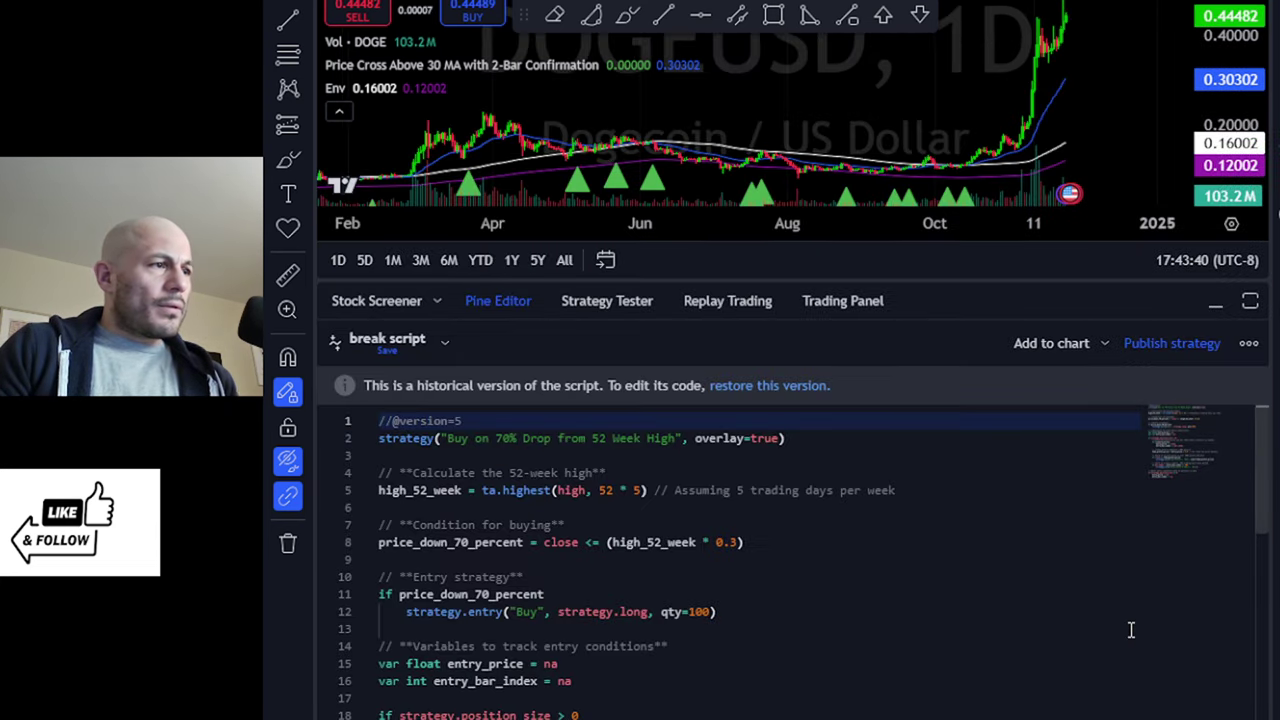
pyautogui.scroll(-5, 1058, 626)
pyautogui.scroll(-2, 1058, 626)
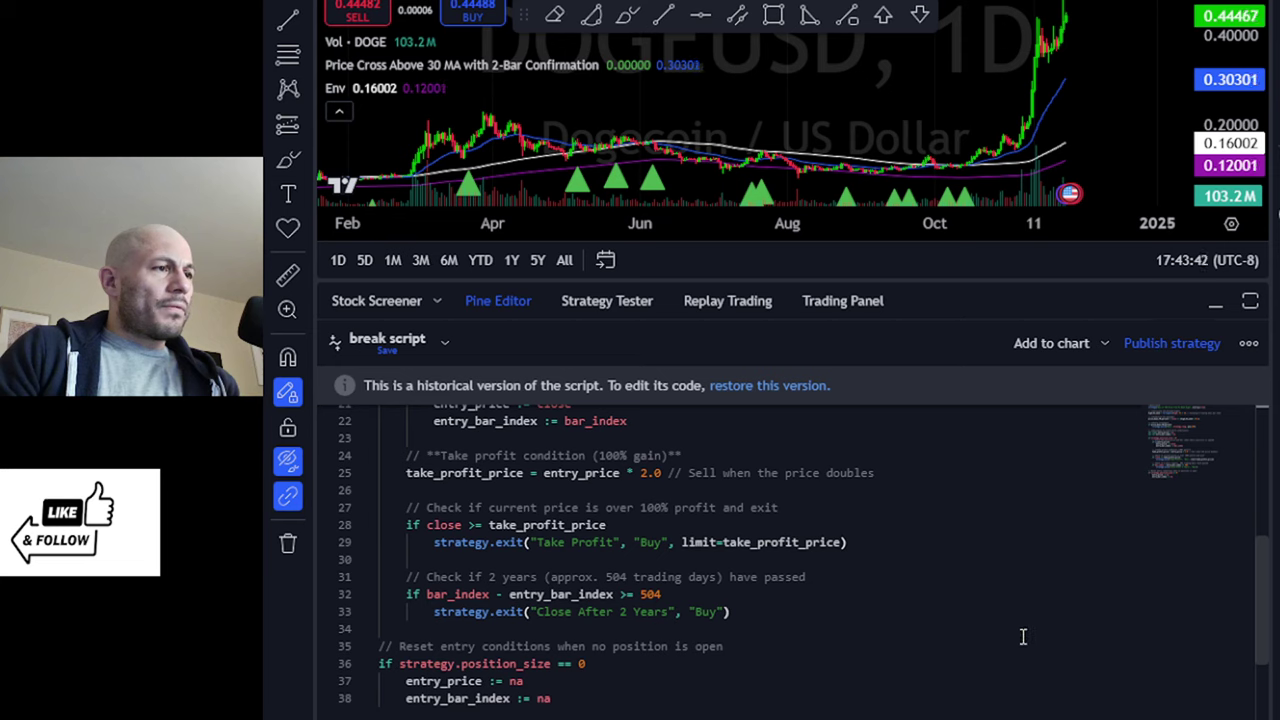
pyautogui.scroll(5, 1023, 637)
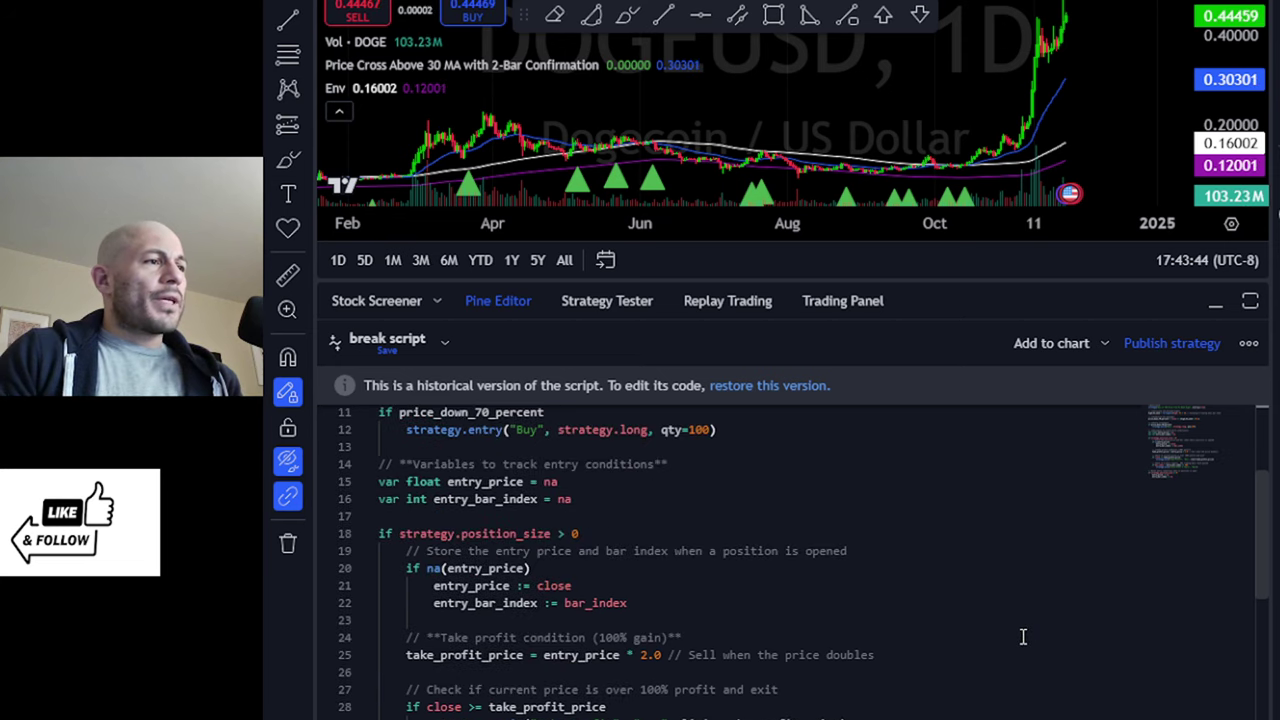
pyautogui.scroll(1, 1023, 637)
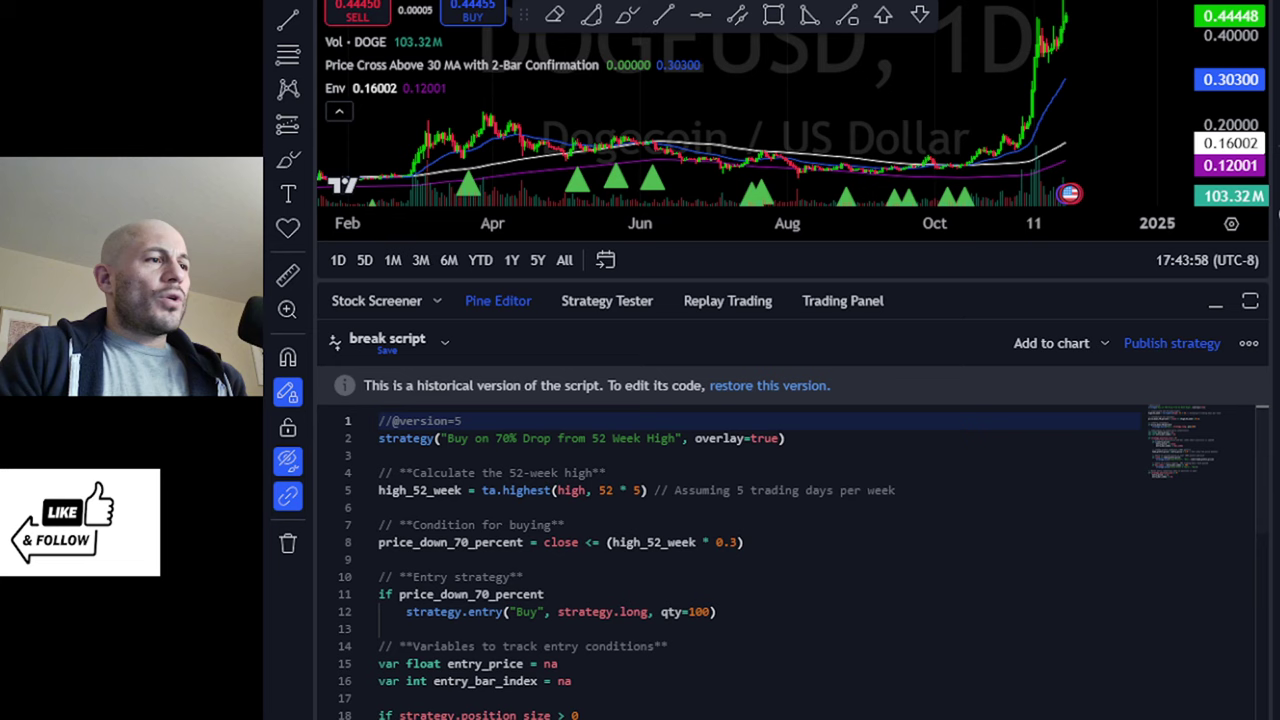
pyautogui.scroll(-1, 881, 617)
pyautogui.scroll(-7, 881, 617)
pyautogui.scroll(8, 881, 617)
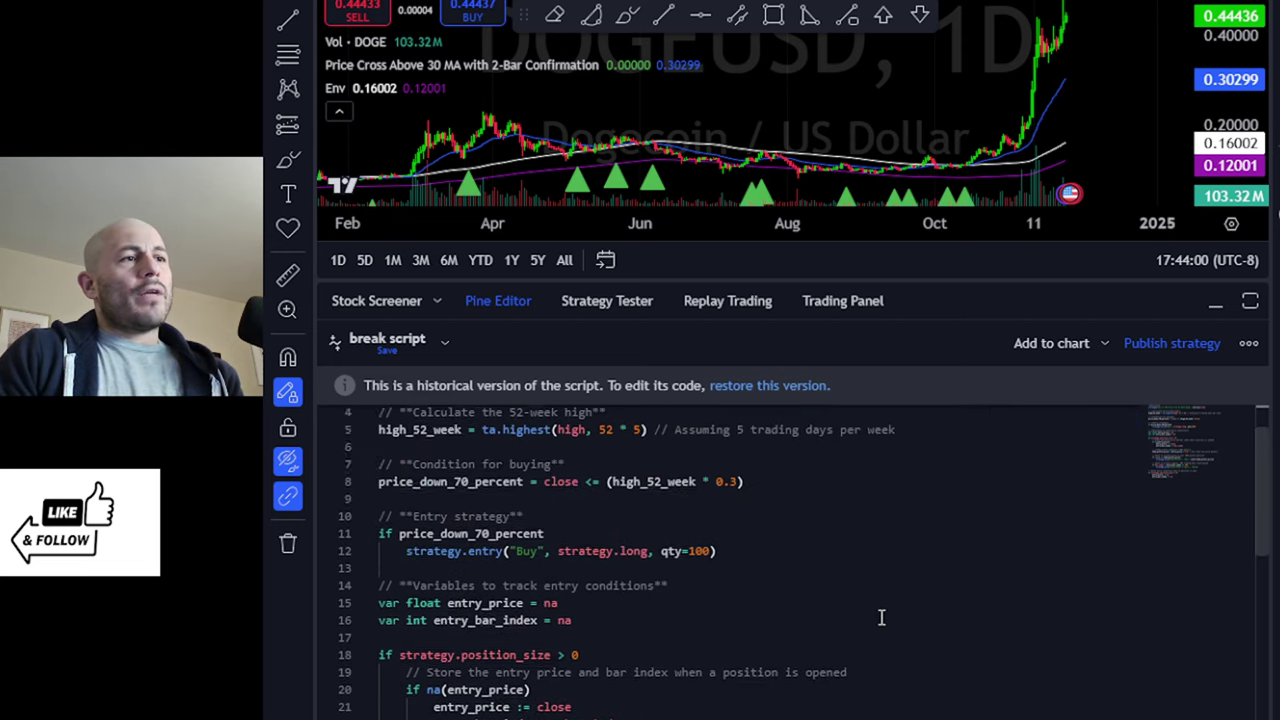
pyautogui.click(1215, 302)
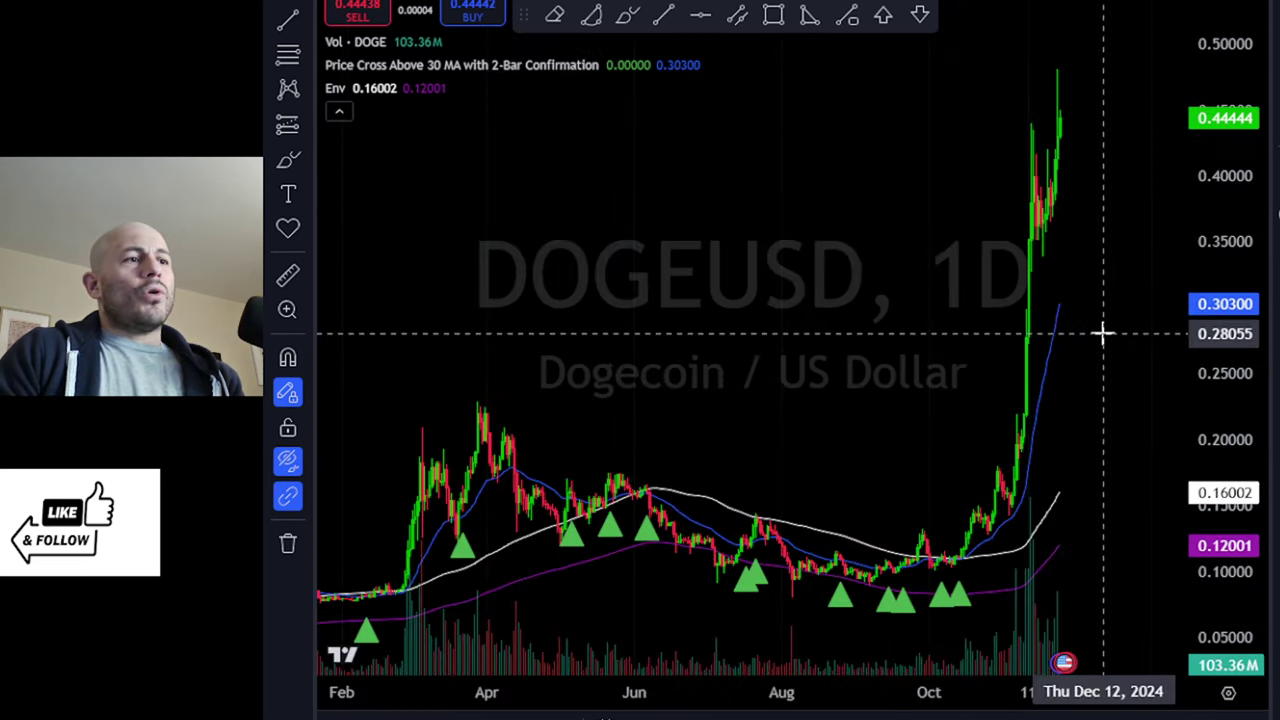